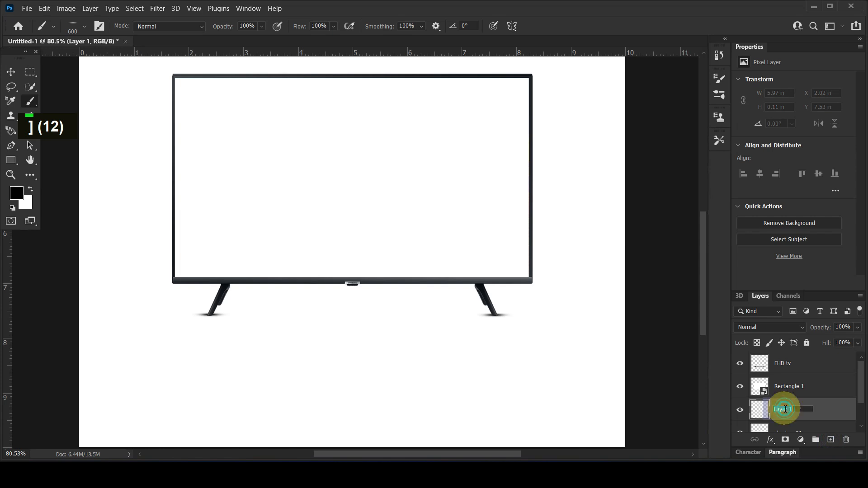
- Rename the new shadow layer as "shadow 02"
text(haid)
key(BackSpace)
key(BackSpace)
text(do)
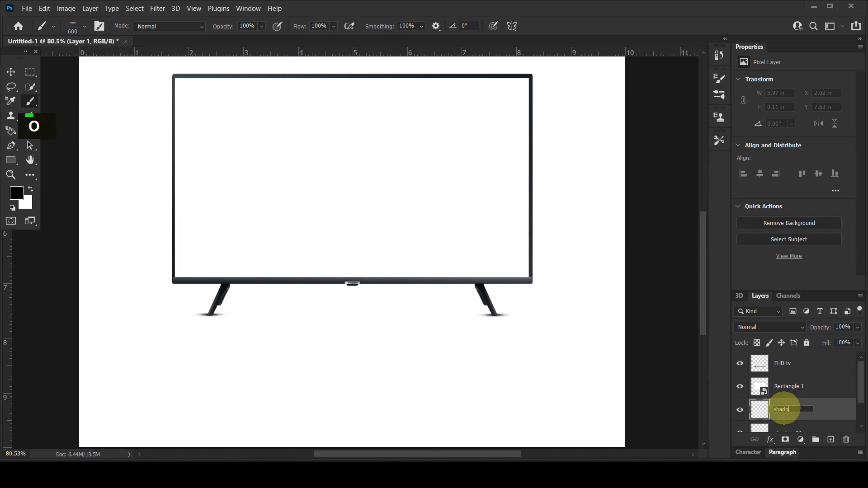
text(w 02)
key(Return)
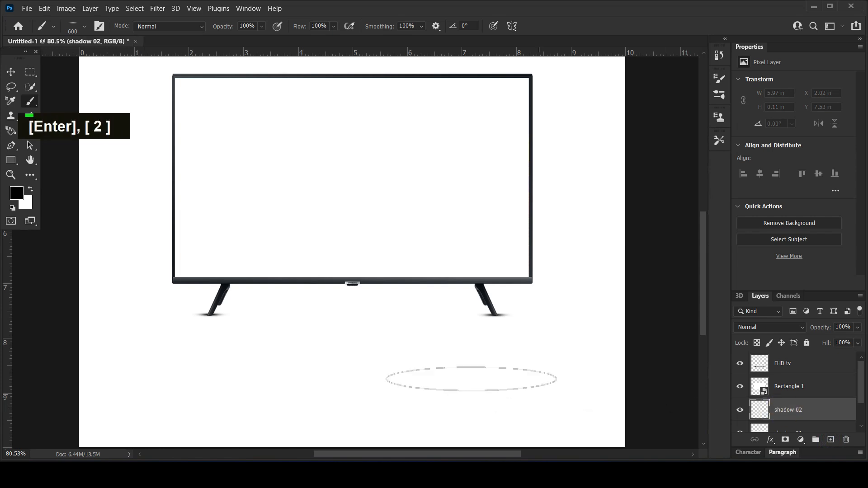
- Paint one soft black elliptical shadow with the 600 px brush below the TV and move it up between the legs
click(354, 345)
click(11, 72)
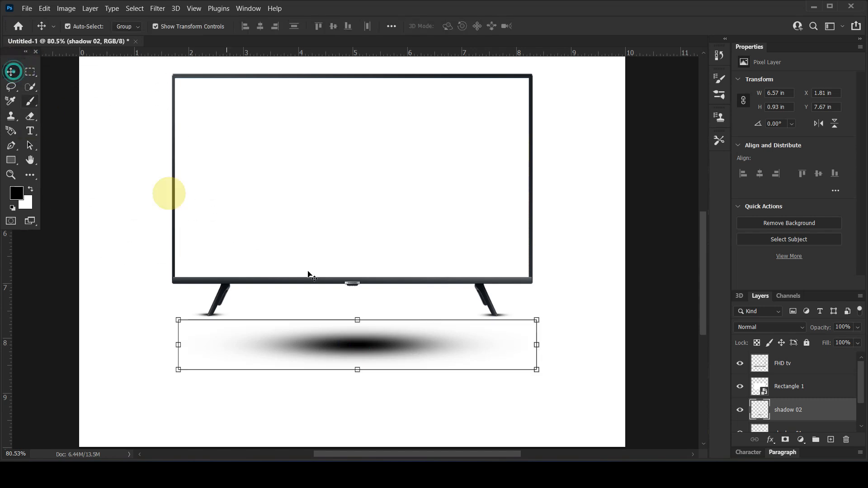
drag(347, 344, 357, 312)
- Stretch the shadow horizontally to about 14 in wide and center it beneath the TV, aligned with the legs
shift+click(532, 317)
drag(532, 316, 666, 316)
drag(172, 317, 13, 305)
drag(666, 316, 178, 316)
drag(528, 449, 362, 447)
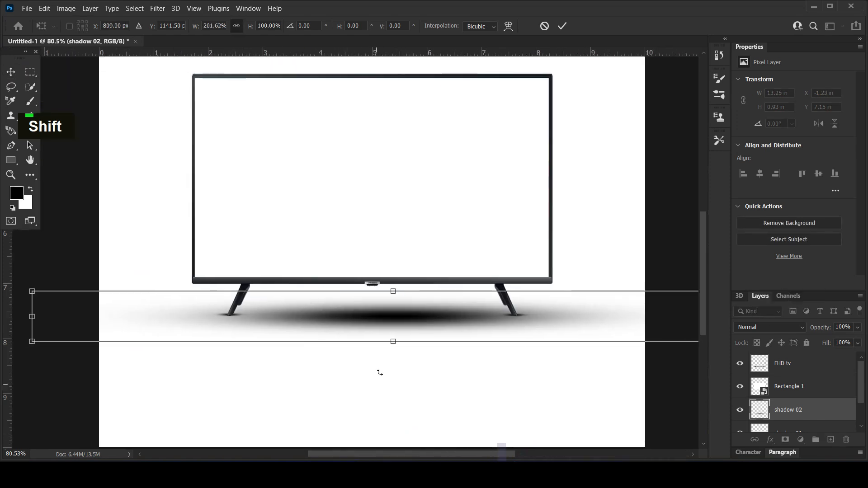
scroll(381, 371, down, 4)
drag(123, 350, 91, 344)
key(Return)
shift+double_click(91, 344)
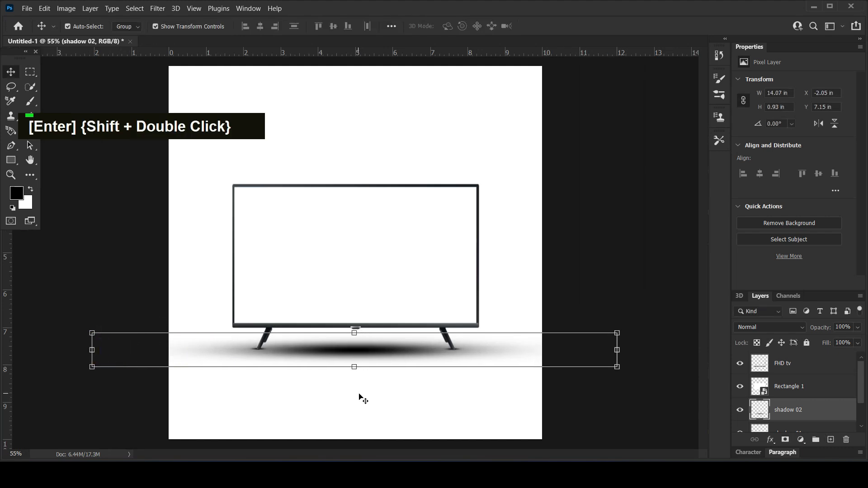
drag(365, 351, 362, 348)
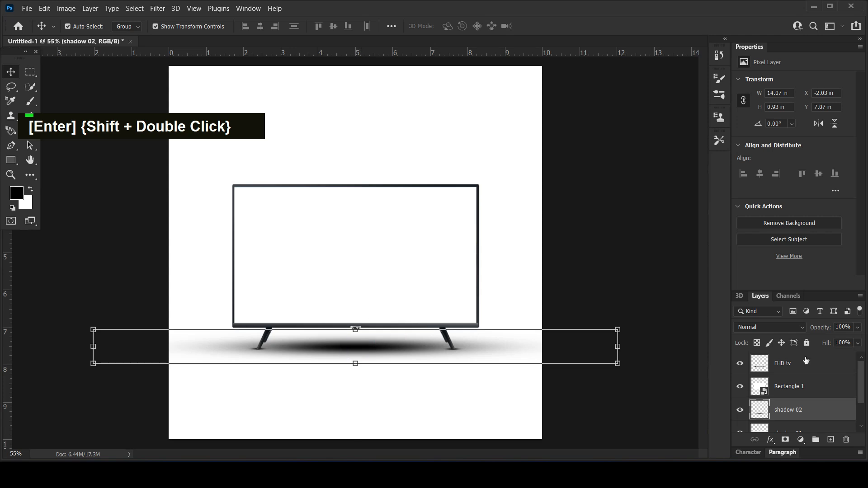
- Lower the opacity of the shadow 02 layer to soften the floor shadow
drag(823, 329, 791, 310)
click(584, 245)
key(alt)
scroll(363, 281, down, 2)
alt+scroll(362, 281, down, 2)
alt+scroll(365, 280, up, 2)
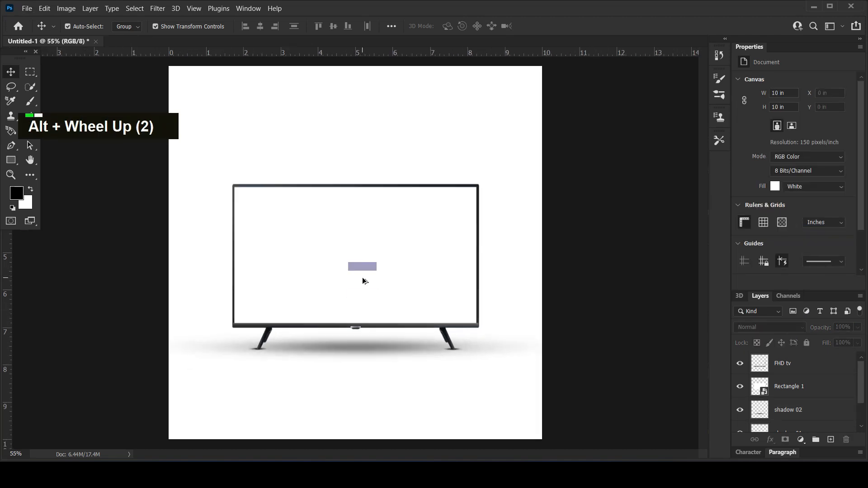
- Select the TV, screen rectangle and shadow layers together and nudge them slightly upward on the canvas
alt+scroll(365, 281, up, 1)
drag(628, 377, 225, 229)
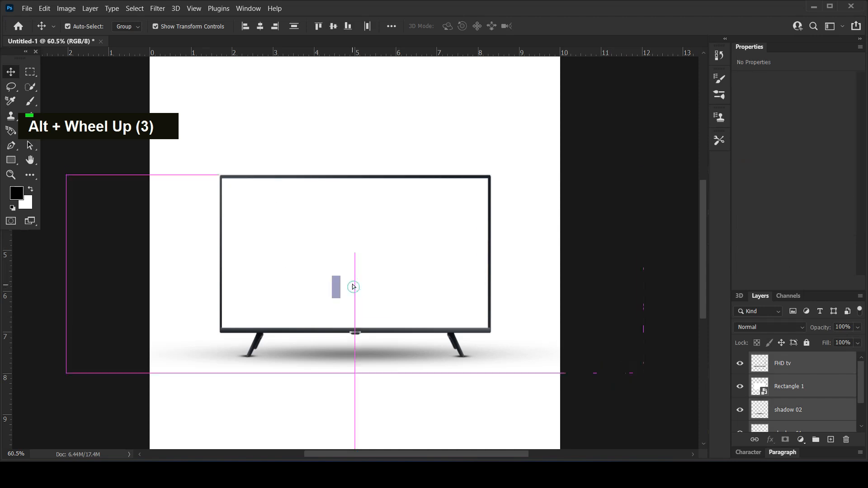
click(351, 284)
click(400, 419)
- Place the image dirt-bike-rider-doing-stunts-in-the-dirt_36793638 above the Rectangle 1 layer at full canvas width
click(396, 249)
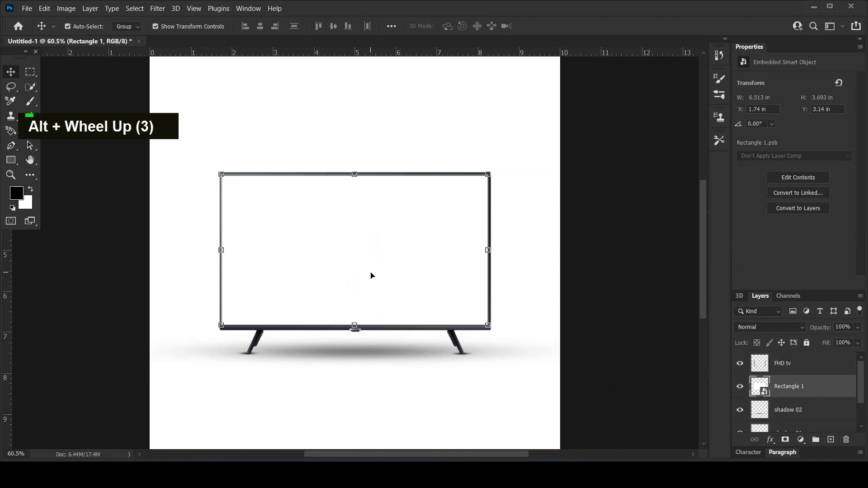
click(194, 418)
click(606, 165)
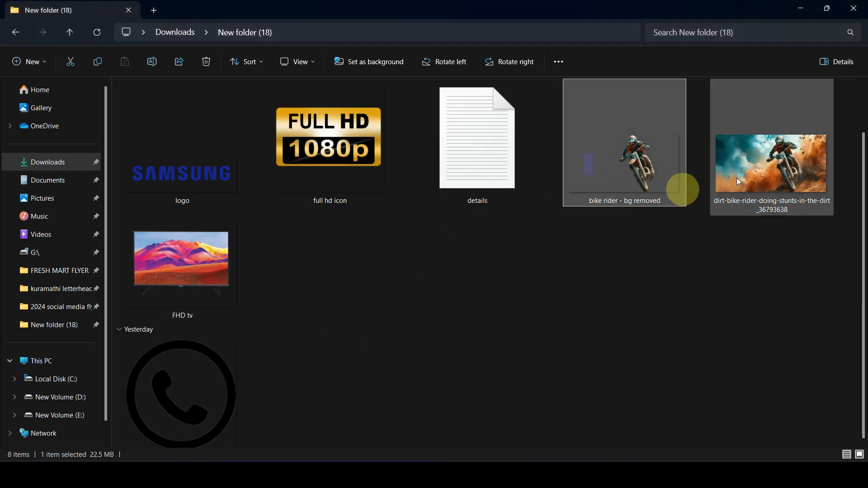
ctrl+click(784, 164)
click(787, 186)
drag(787, 186, 371, 282)
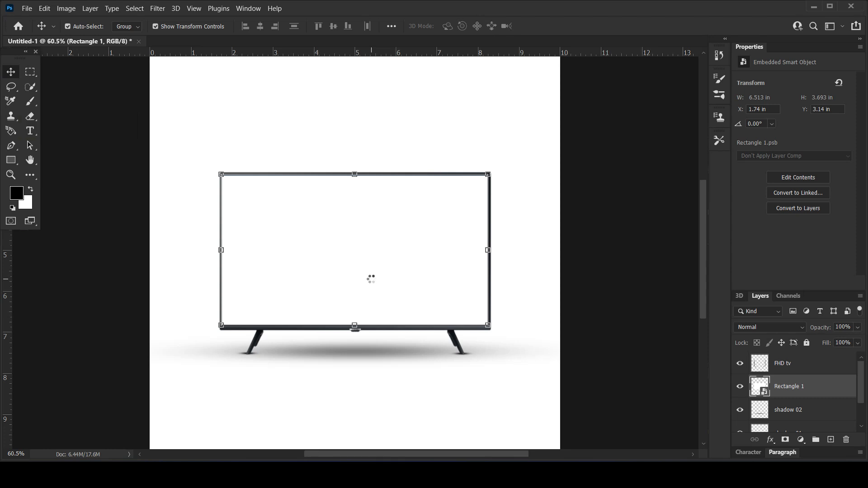
drag(560, 146, 556, 148)
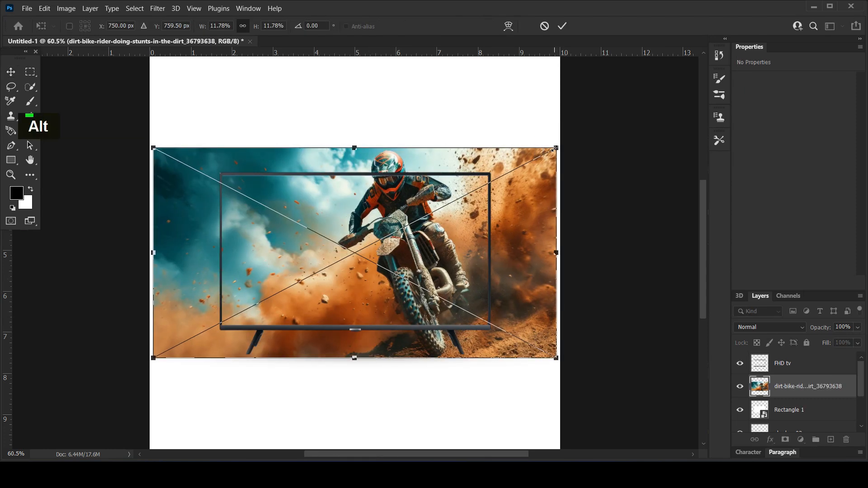
key(ctrl+z)
key(Return)
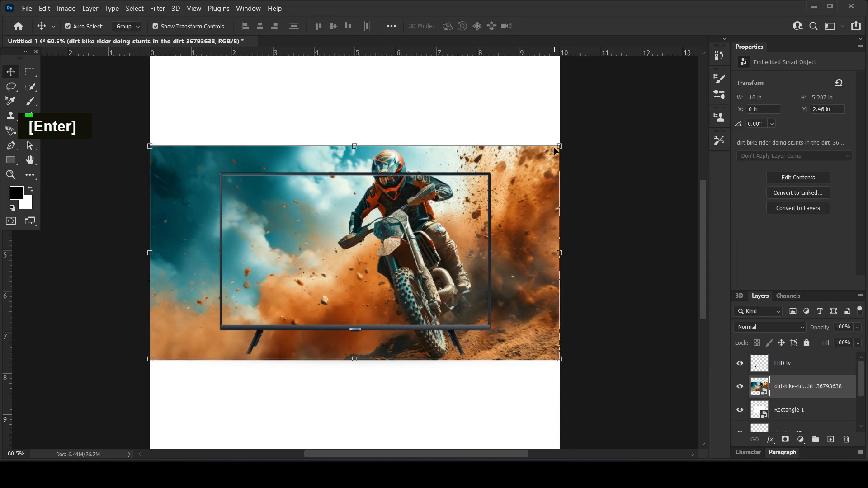
- Place the "bike rider - bg removed" image above the FHD tv layer, aligned over the rider in the background image
click(789, 363)
mouse_move(202, 472)
click(143, 404)
drag(630, 174, 398, 310)
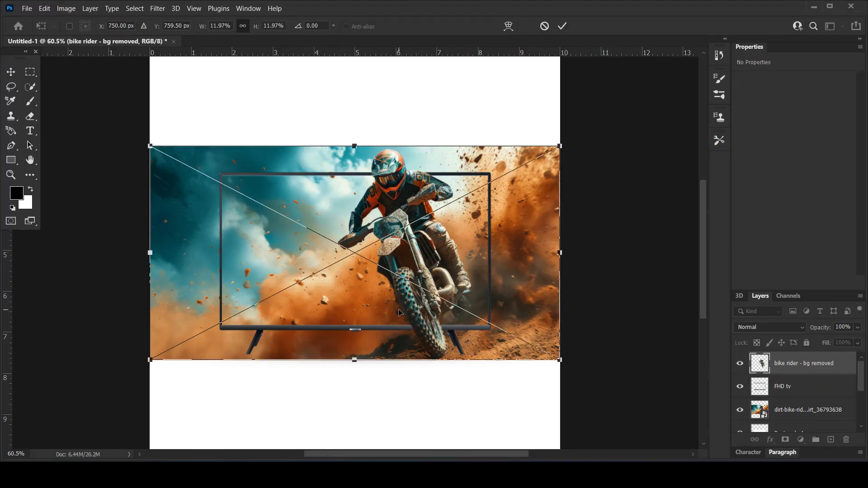
key(Return)
key(Return)
- Link the bike rider cutout and dirt-bike image layers and scale them together to about 96%
ctrl+click(800, 409)
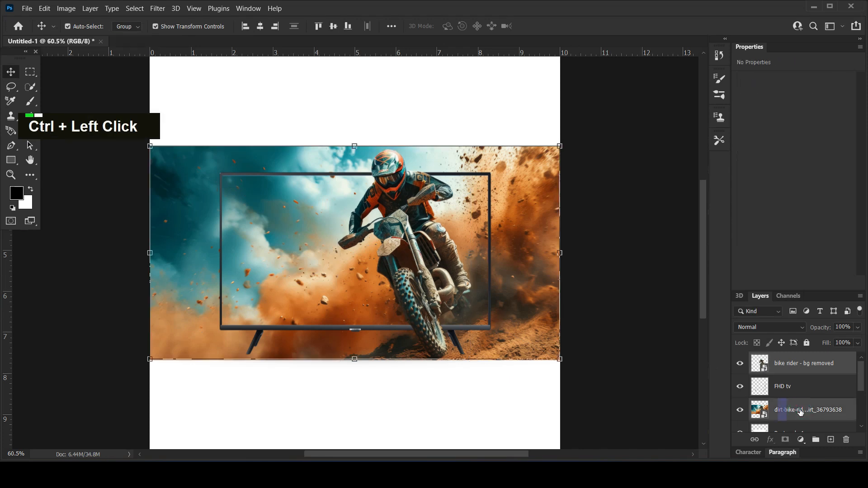
right_click(800, 409)
click(734, 268)
mouse_move(560, 147)
mouse_down()
mouse_move(544, 149)
mouse_move(555, 155)
mouse_up()
key(Return)
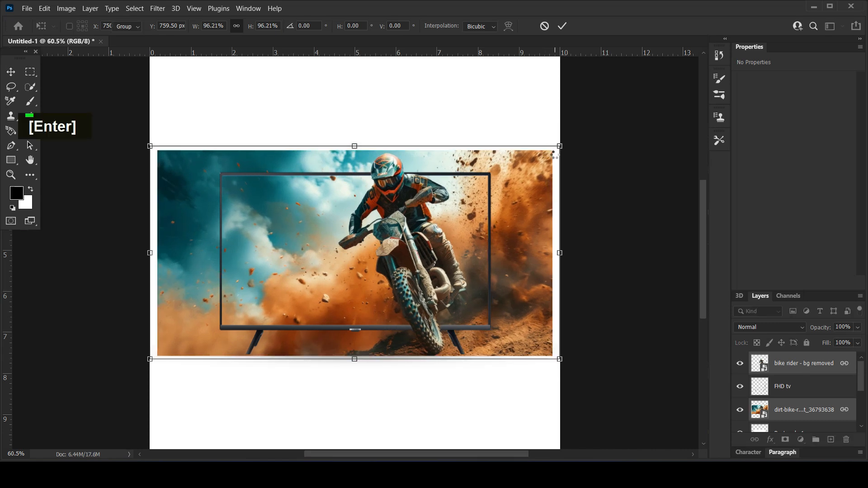
- Clip the dirt-bike image layer to the Rectangle 1 layer so it fits inside the TV screen
click(792, 417)
scroll(807, 412, down, 1)
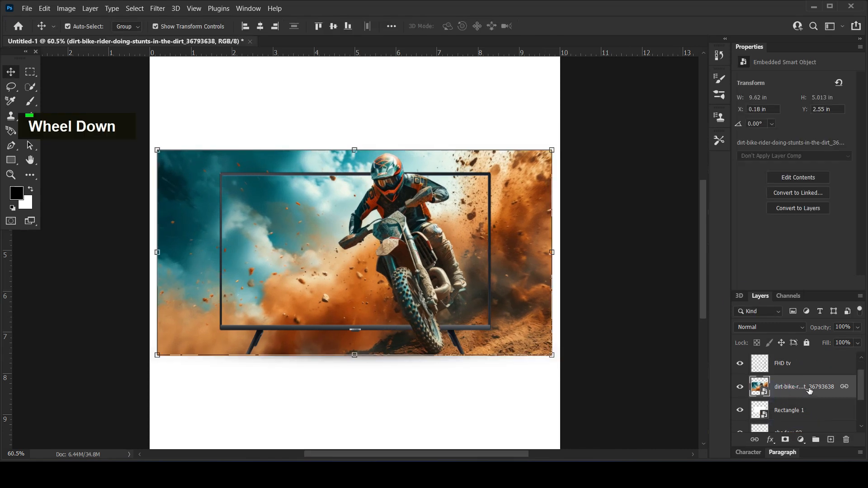
right_click(810, 387)
click(684, 256)
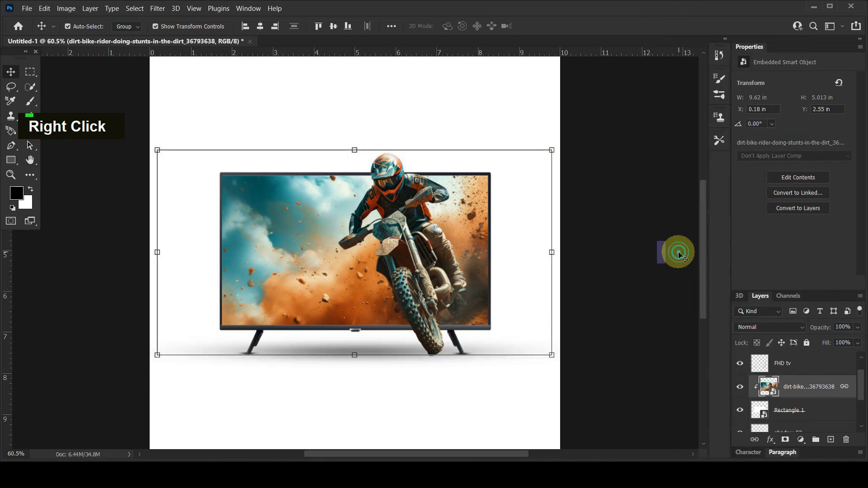
- Add a layer mask to the bike rider cutout layer
scroll(814, 372, up, 2)
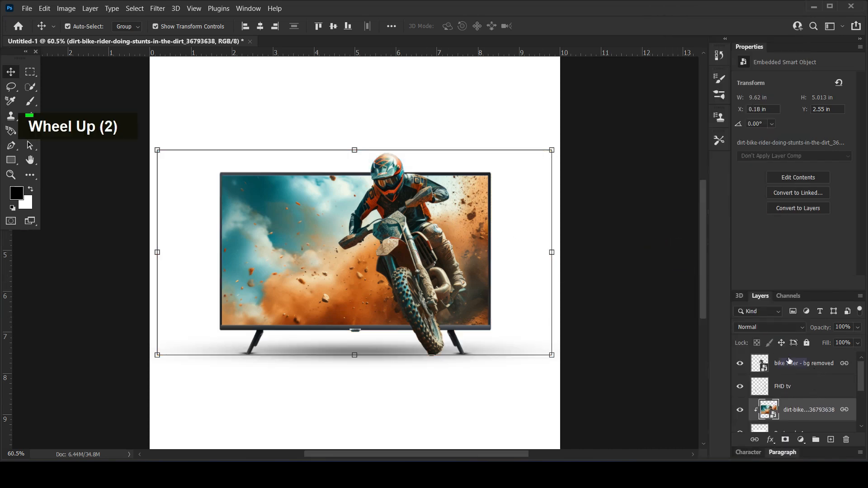
click(811, 363)
click(786, 439)
- Paint black on the rider's layer mask with a 60 px brush to soften the bottom edge of the front tyre
scroll(426, 316, up, 3)
alt+scroll(426, 315, up, 5)
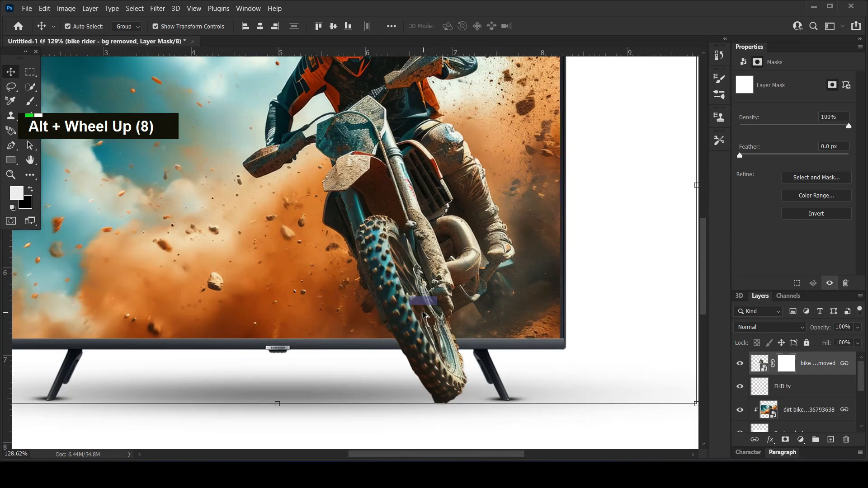
scroll(421, 323, down, 8)
click(29, 102)
key(x)
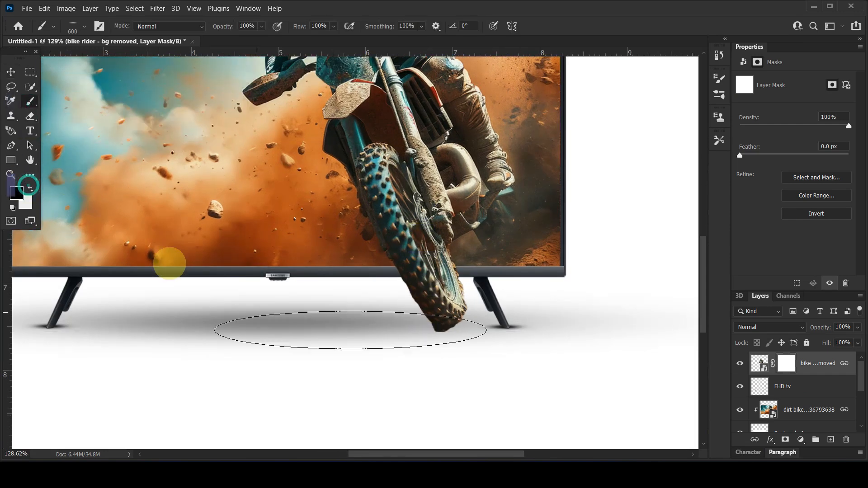
alt+scroll(409, 328, up, 9)
key(bracketleft)
key(bracketleft)
key(bracketleft)
key(bracketleft)
key(bracketleft)
key(bracketleft)
key(bracketleft)
key(bracketleft)
key(bracketleft)
key(bracketleft)
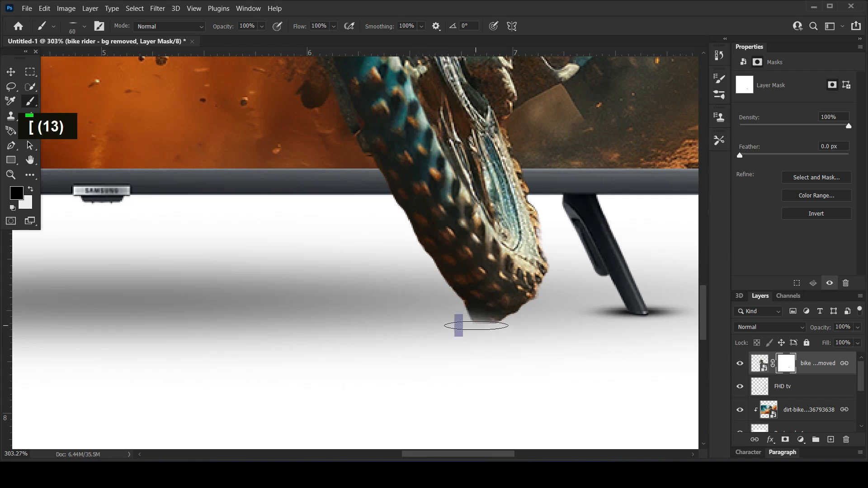
double_click(471, 327)
double_click(468, 325)
double_click(492, 327)
double_click(495, 328)
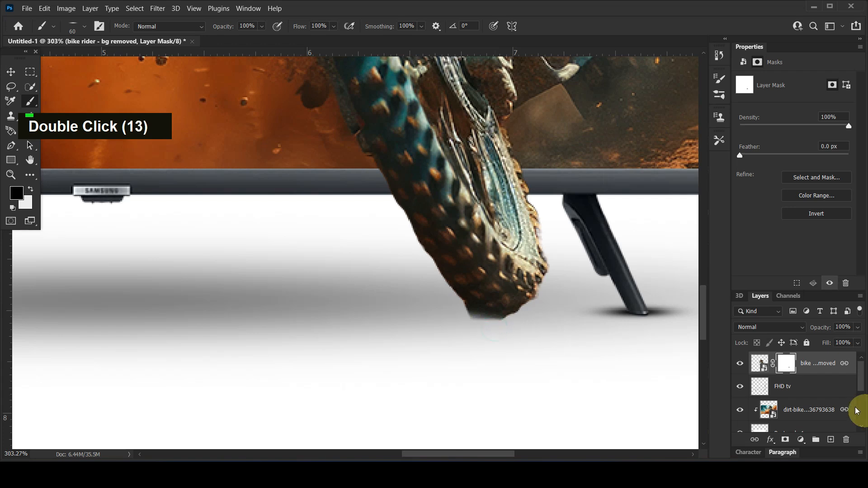
- Create a new layer above the FHD tv layer and paint a soft black shadow about 1.35 in wide beneath the front tyre
click(810, 392)
click(830, 439)
key(bracketright)
key(bracketright)
key(bracketright)
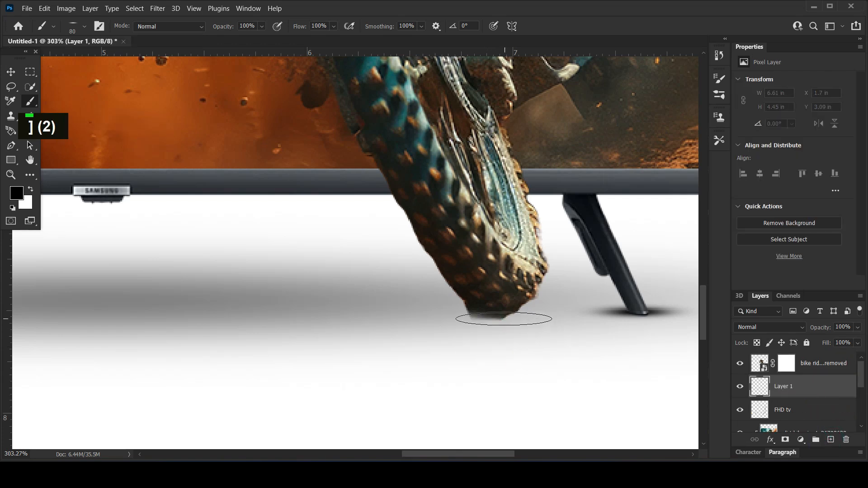
drag(484, 319, 503, 318)
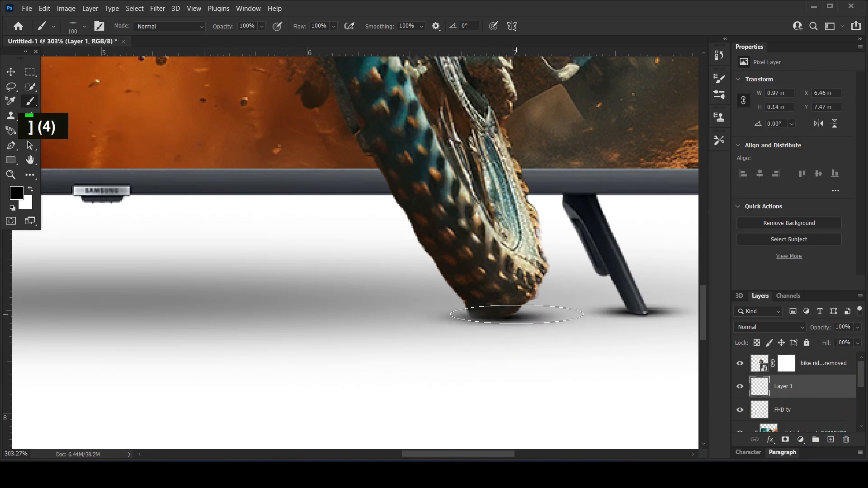
key(bracketright)
scroll(368, 366, down, 14)
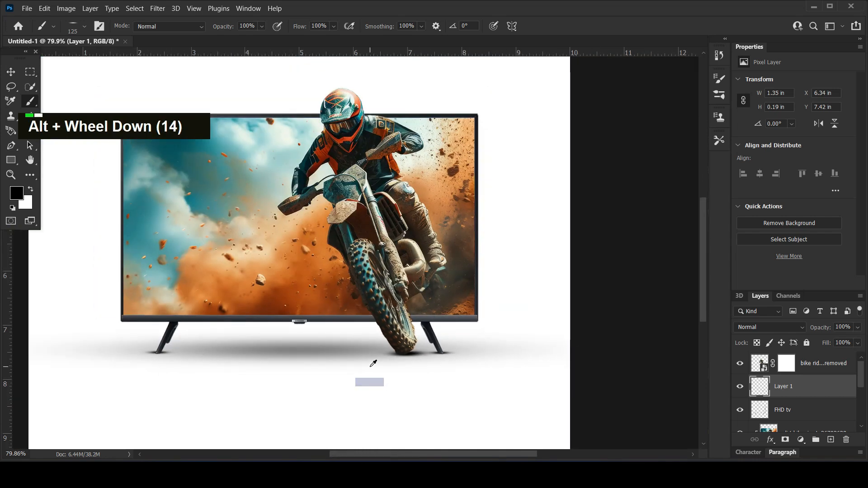
- Lower the opacity of the tyre shadow layer to about 53% and deselect it
scroll(374, 364, down, 5)
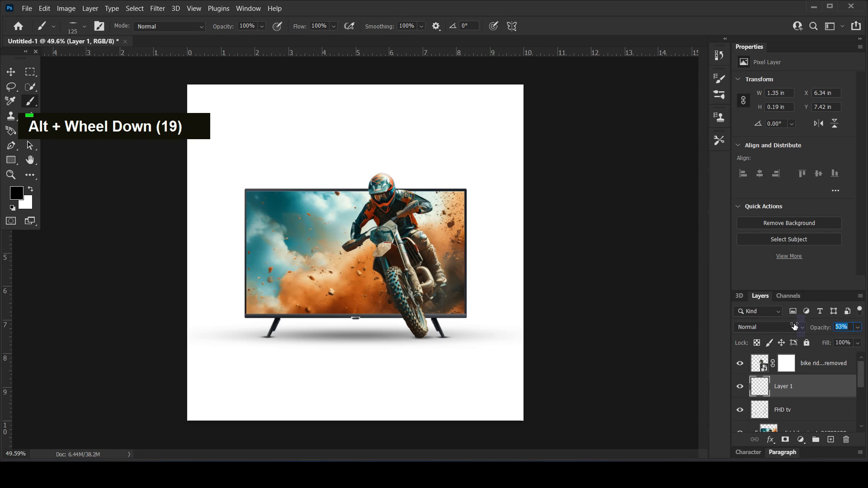
click(10, 74)
click(73, 255)
- Add a clipped Brightness/Contrast adjustment to the dirt-bike image layer with brightness about 27 and contrast about 36
scroll(321, 293, up, 5)
scroll(320, 302, down, 1)
click(317, 270)
scroll(317, 270, down, 2)
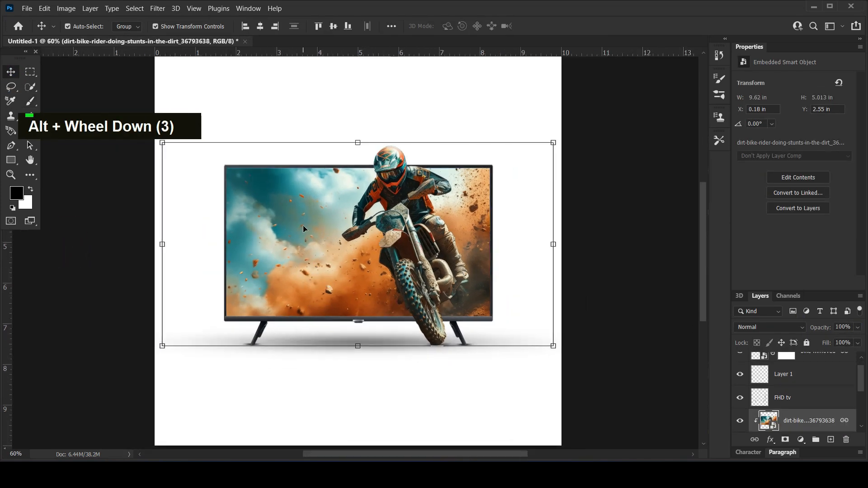
scroll(760, 410, down, 1)
click(801, 440)
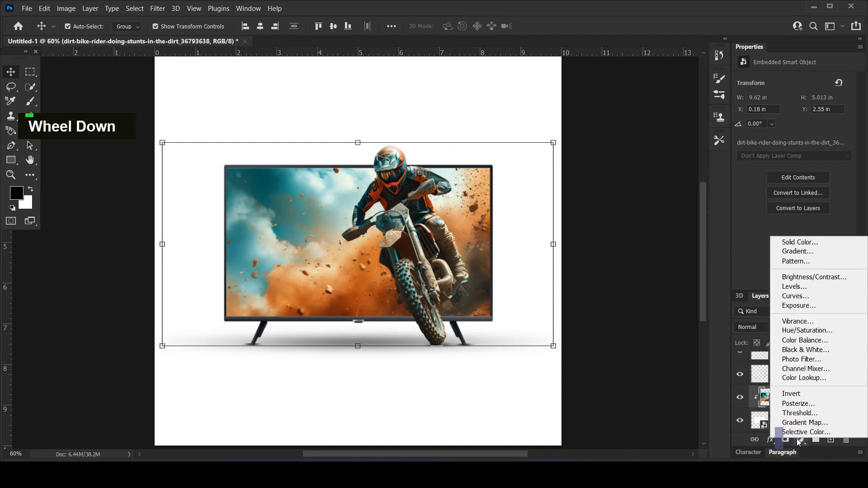
click(796, 277)
click(781, 284)
mouse_move(794, 113)
mouse_down()
mouse_move(814, 119)
mouse_move(805, 114)
mouse_up()
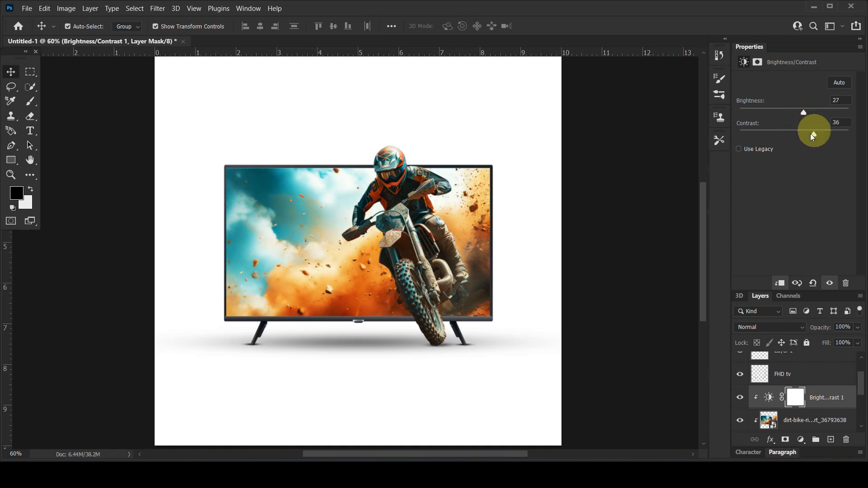
- Add a Brightness/Contrast adjustment clipped to the bike rider cutout layer with brightness 70, and deselect the layers
click(437, 240)
click(824, 365)
scroll(785, 368, up, 1)
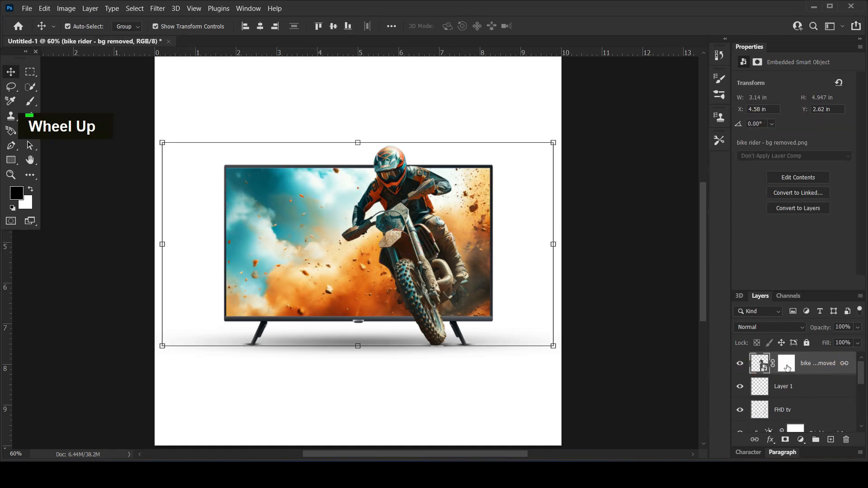
click(800, 440)
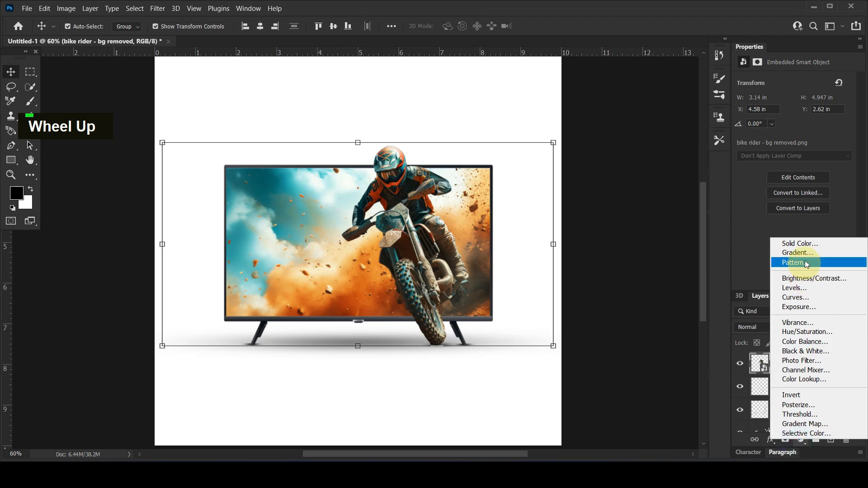
click(797, 282)
click(781, 283)
drag(796, 114, 819, 111)
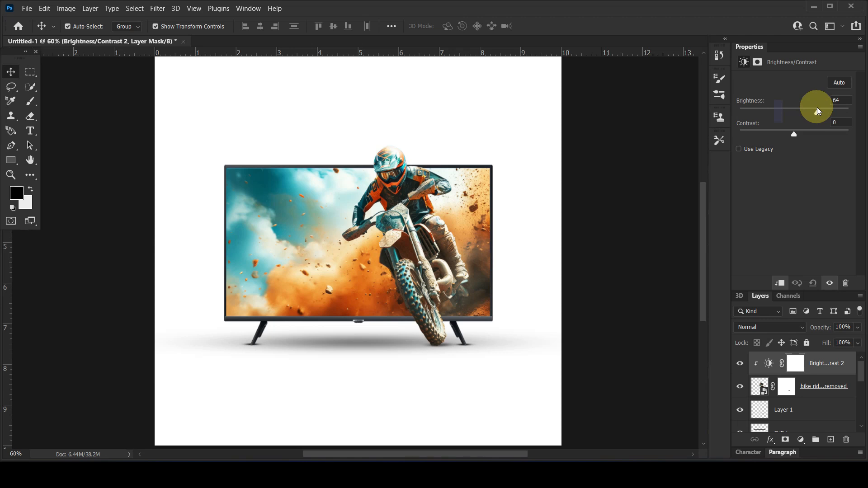
click(11, 72)
double_click(89, 155)
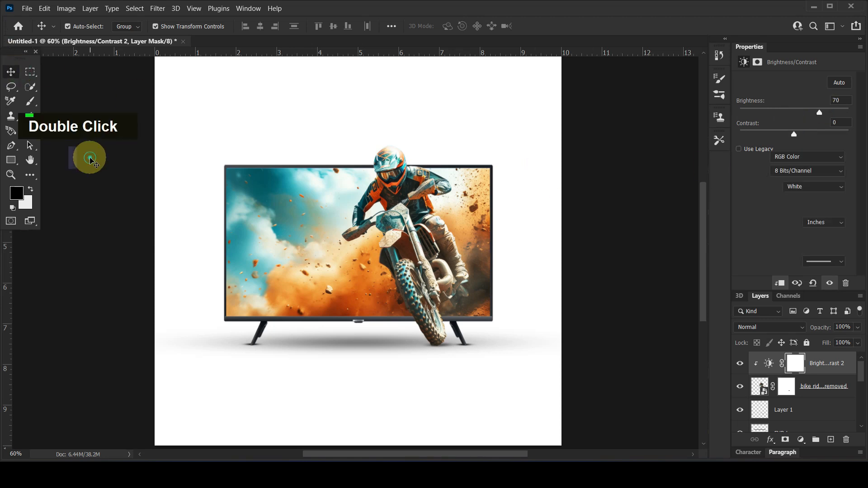
scroll(210, 188, down, 3)
scroll(211, 188, down, 1)
scroll(543, 232, up, 2)
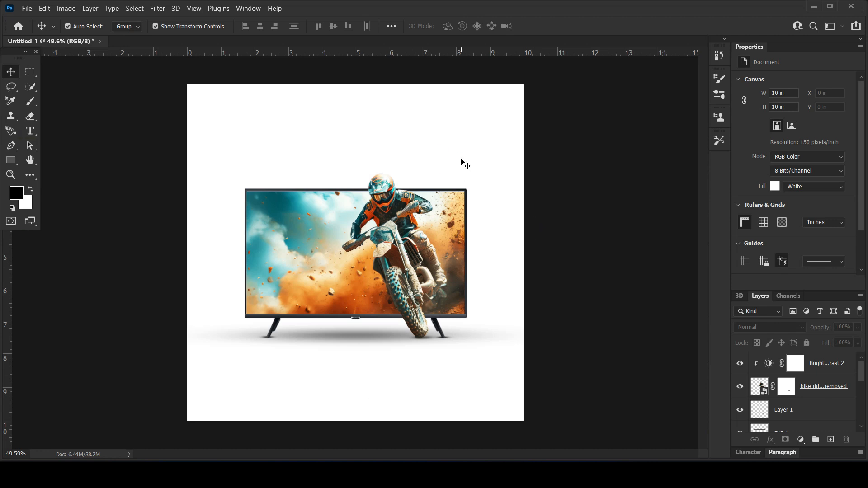
- Place the dirt-bike rider image directly above the Background layer, scaled to about 22.68 × 11.82 in, covering the canvas's upper part
scroll(792, 407, down, 7)
scroll(792, 407, down, 3)
click(787, 419)
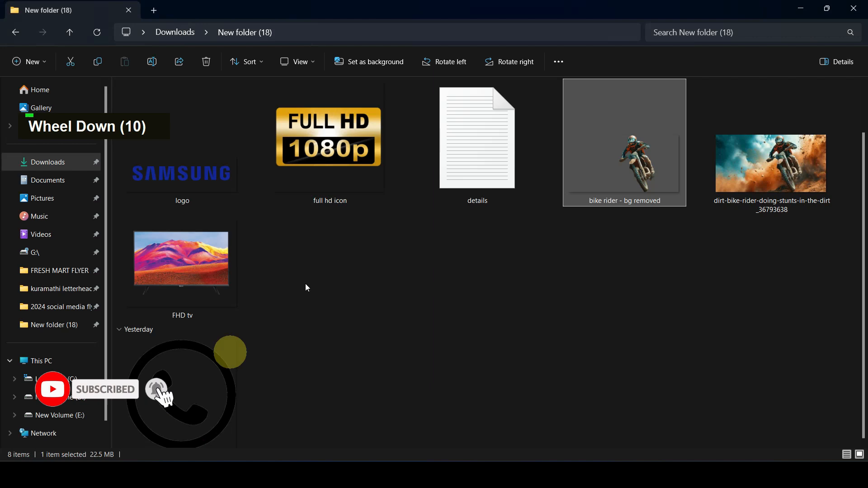
drag(805, 205, 342, 359)
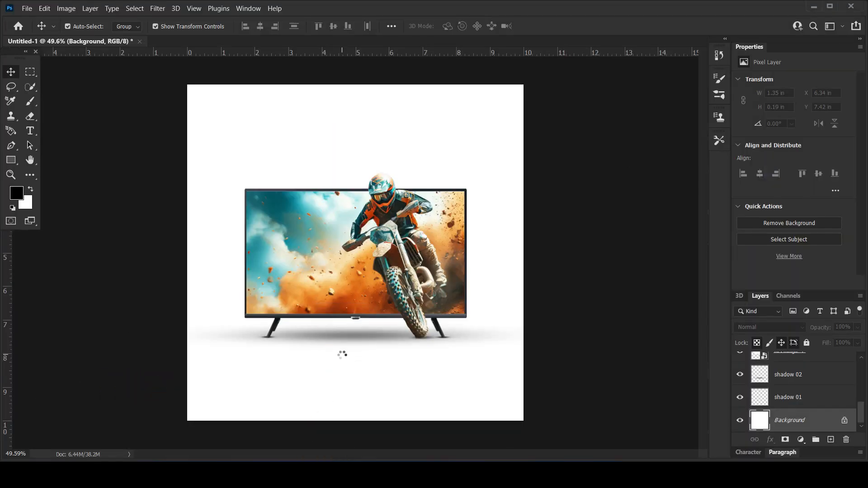
drag(524, 163, 785, 28)
drag(182, 343, 94, 387)
drag(209, 366, 111, 407)
drag(270, 387, 346, 363)
key(shift+Left)
key(Return)
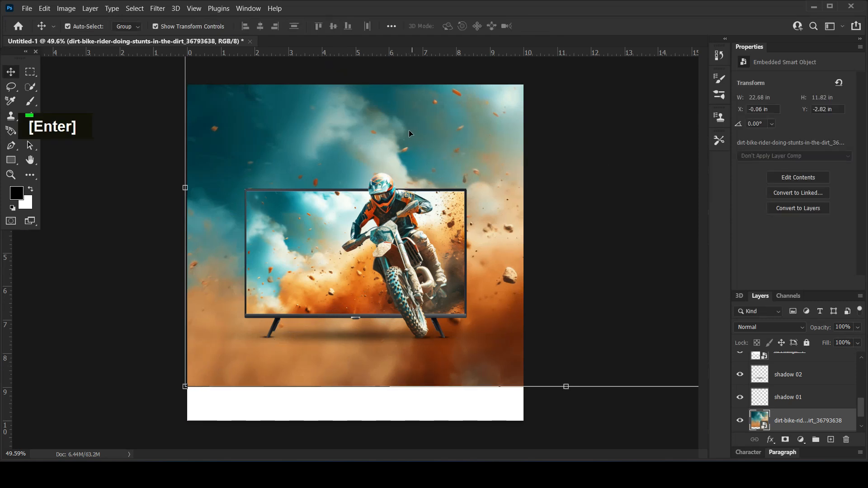
- Add an inverted layer mask to the placed image and apply a vertical gradient that fades it to white below the TV
click(786, 440)
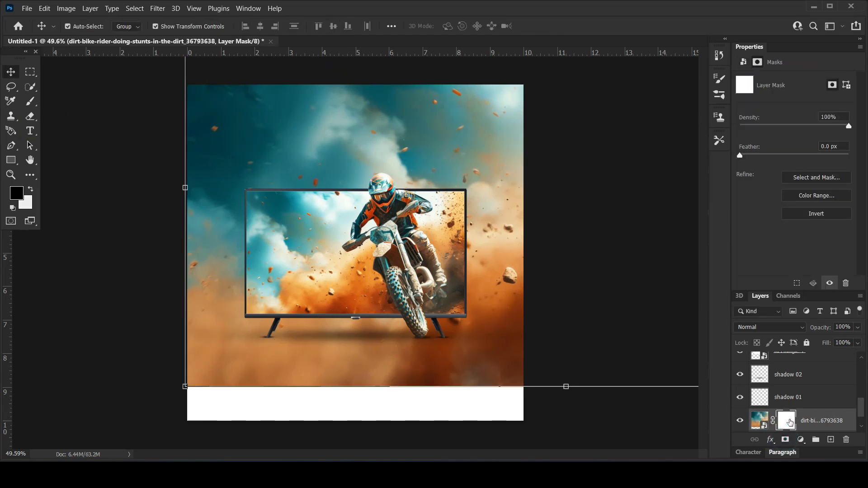
key(ctrl+i)
click(28, 175)
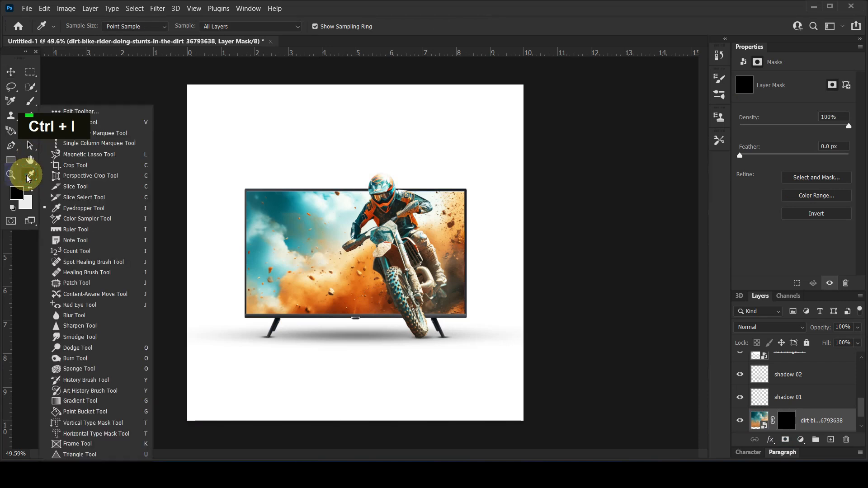
click(90, 401)
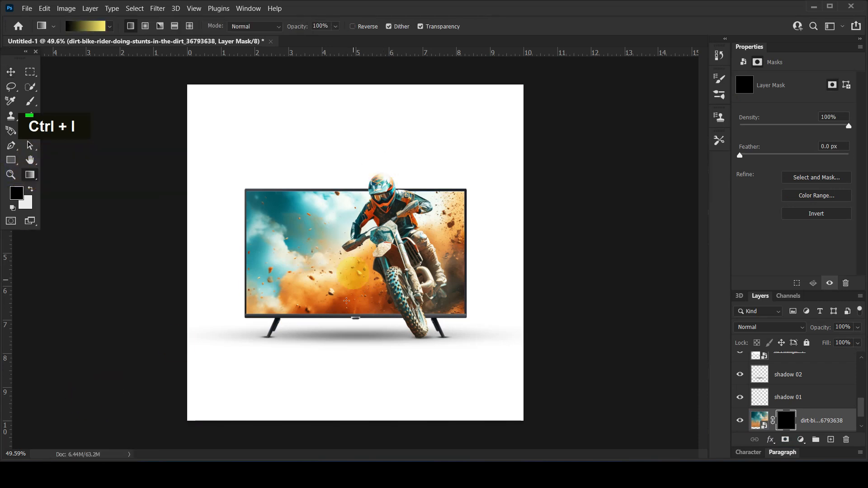
drag(350, 346, 352, 86)
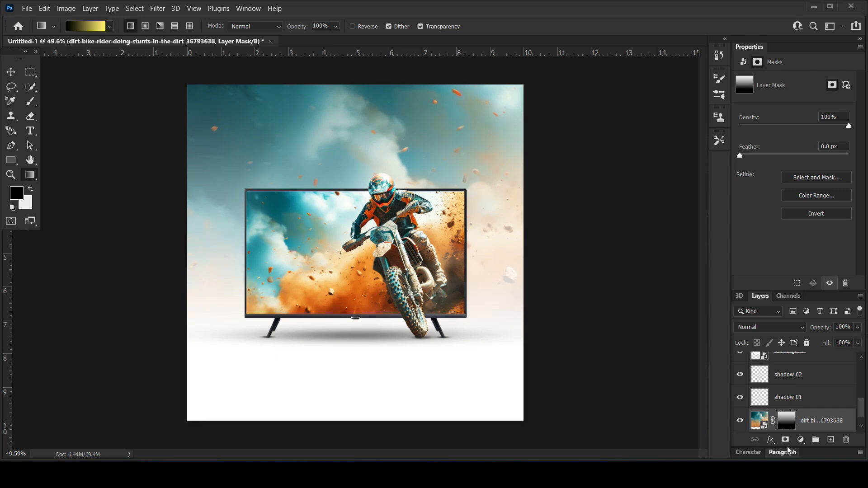
click(798, 442)
click(818, 248)
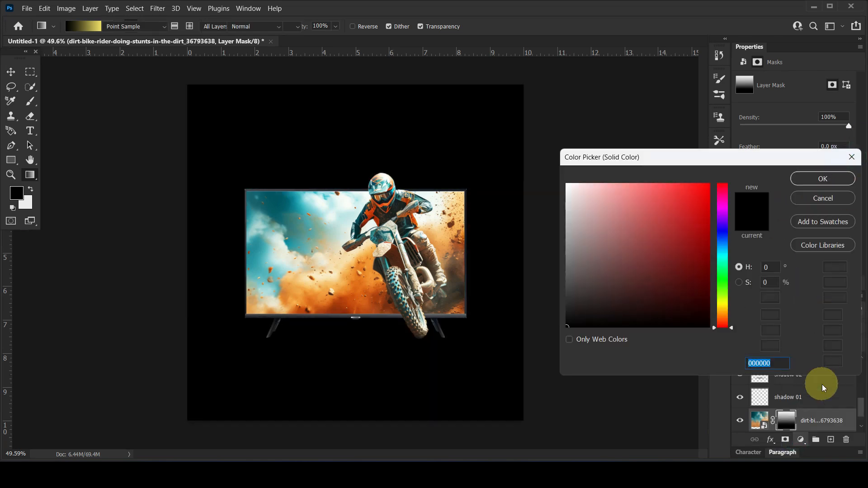
key(Return)
key(ctrl+z)
- Add a Brightness/Contrast adjustment clipped to the background dirt-bike image with brightness 78
click(801, 439)
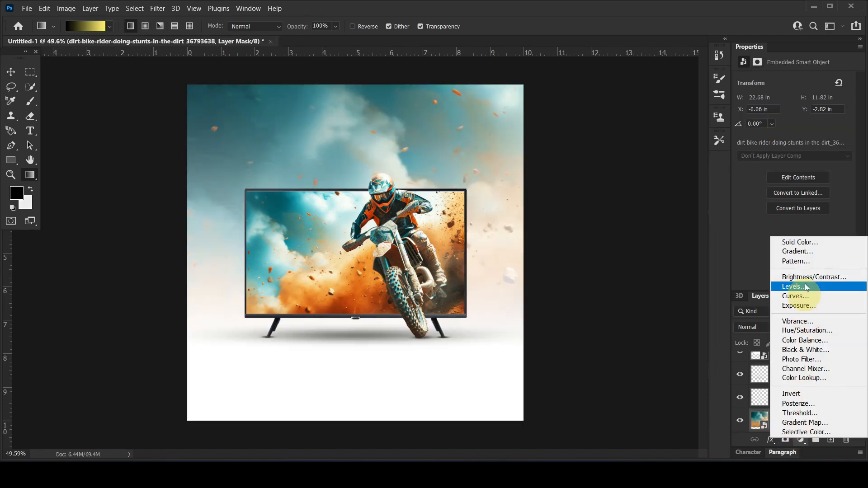
click(797, 278)
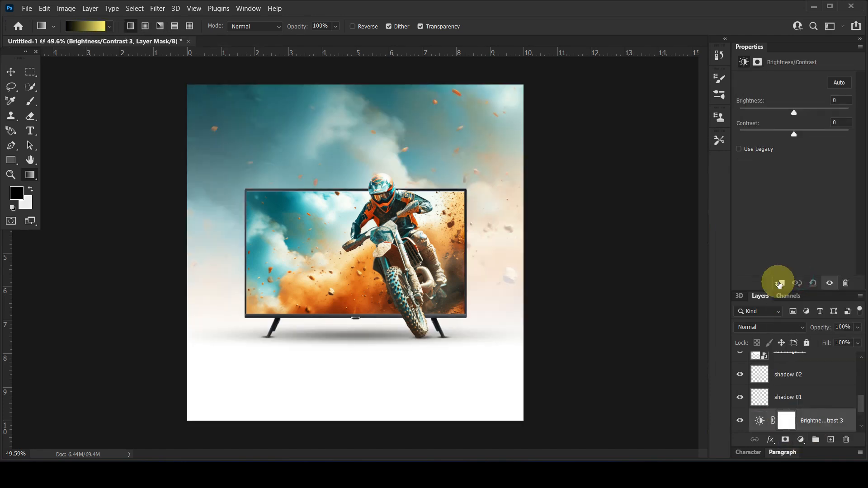
drag(794, 112, 823, 111)
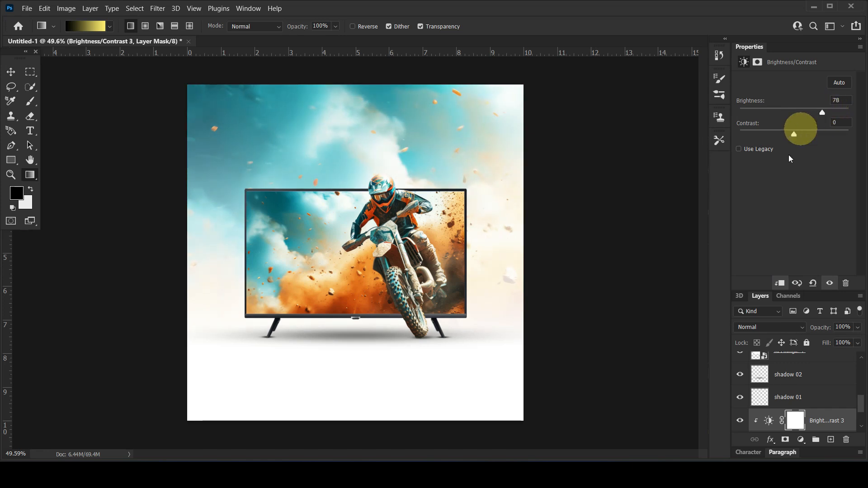
scroll(816, 418, down, 1)
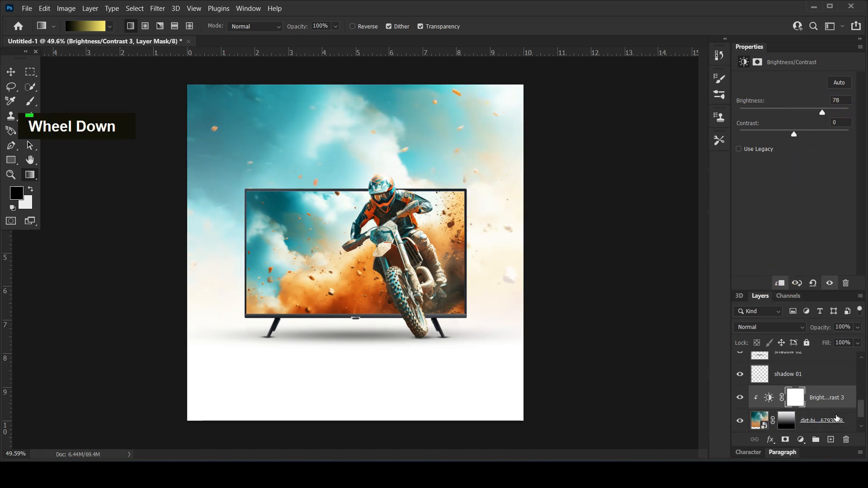
click(816, 421)
click(801, 440)
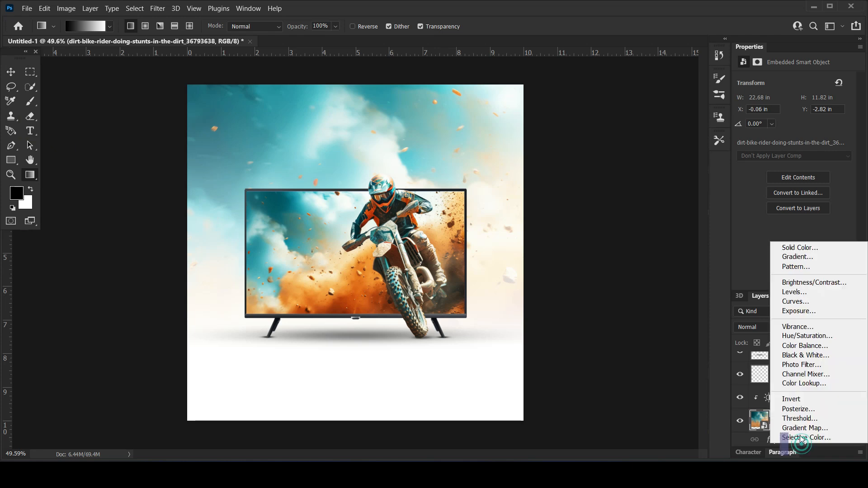
click(765, 233)
click(768, 398)
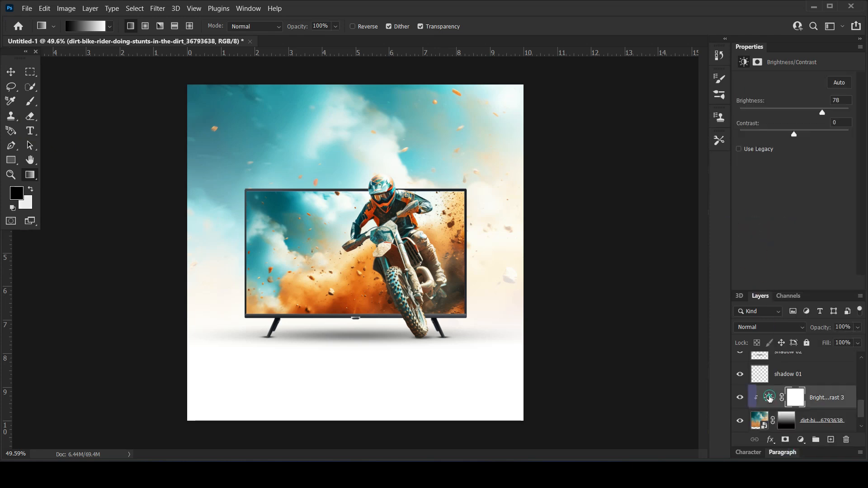
mouse_move(782, 133)
mouse_down()
mouse_move(804, 132)
mouse_move(796, 134)
mouse_up()
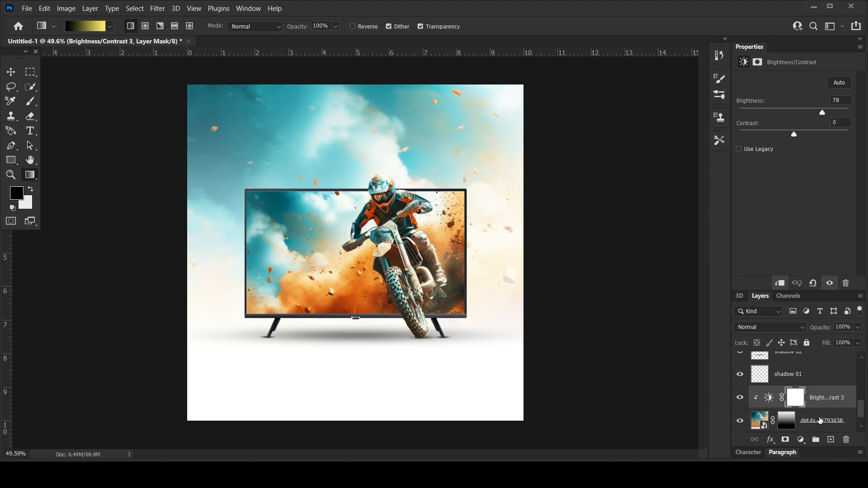
- Add a Levels adjustment clipped to the background dirt-bike image with the midtone input at about 0.87
click(825, 417)
click(801, 439)
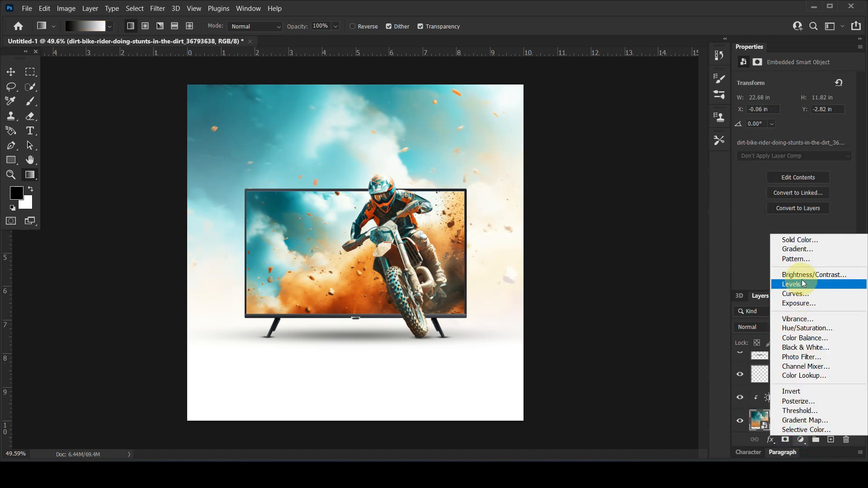
click(800, 287)
drag(803, 162, 811, 164)
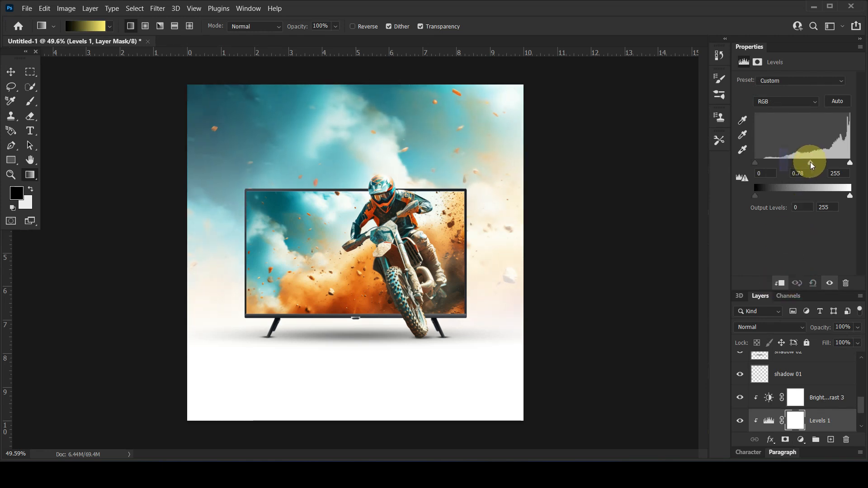
drag(807, 164, 807, 165)
- Redraw the vertical gradient on the background dirt-bike image's mask so more of the image shows around the TV
scroll(809, 401, down, 3)
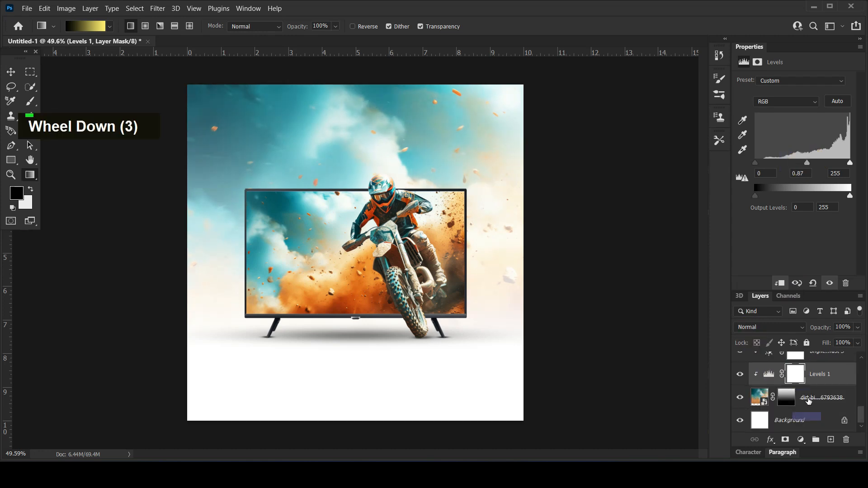
click(786, 401)
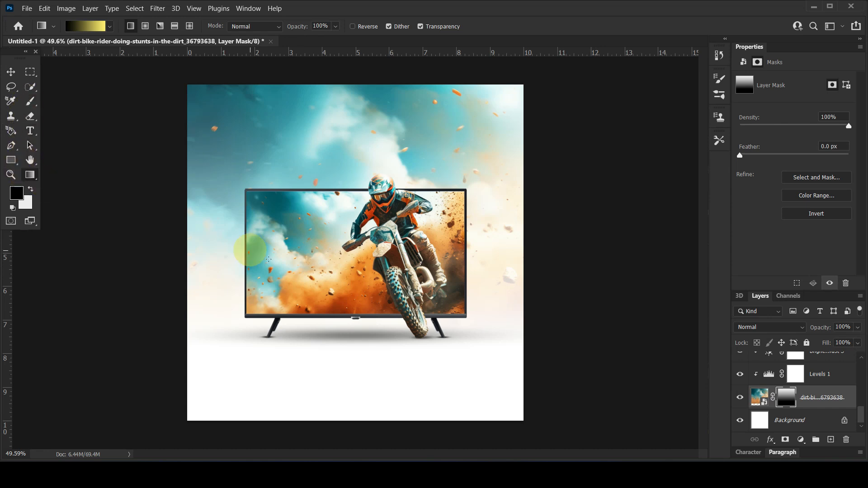
drag(349, 355, 350, 157)
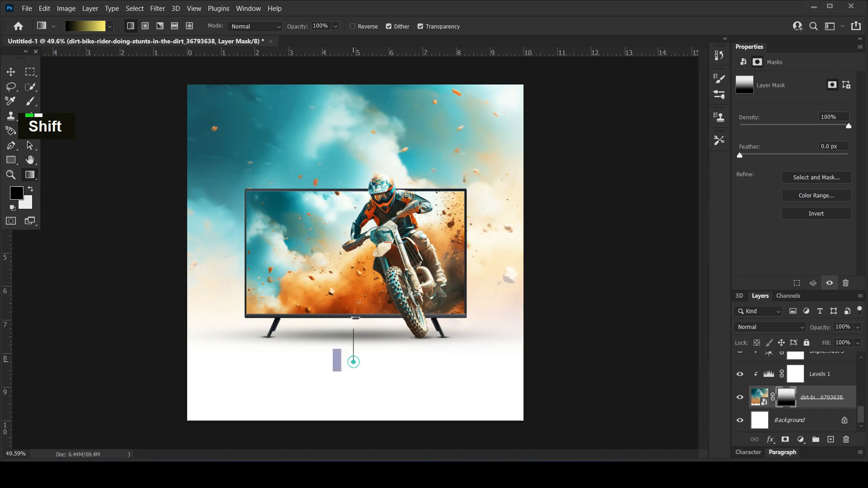
drag(359, 302, 360, 181)
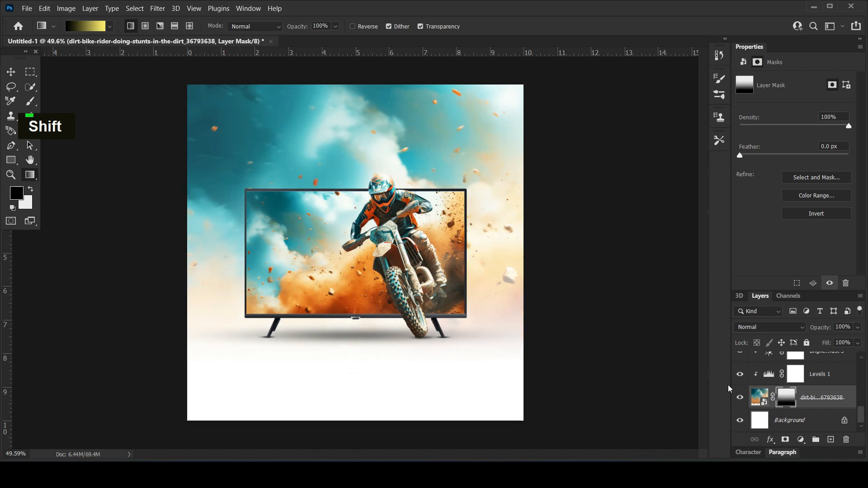
- Set the background image's contrast to about 15 and its Levels inputs to about 8, 1.00 and 241, and deselect the layers
click(768, 356)
drag(794, 134, 807, 131)
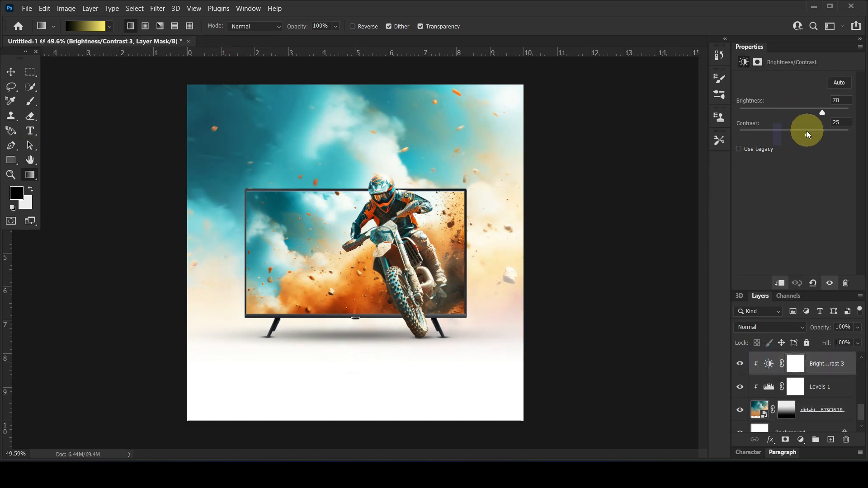
click(771, 389)
drag(807, 163, 757, 164)
drag(850, 162, 844, 170)
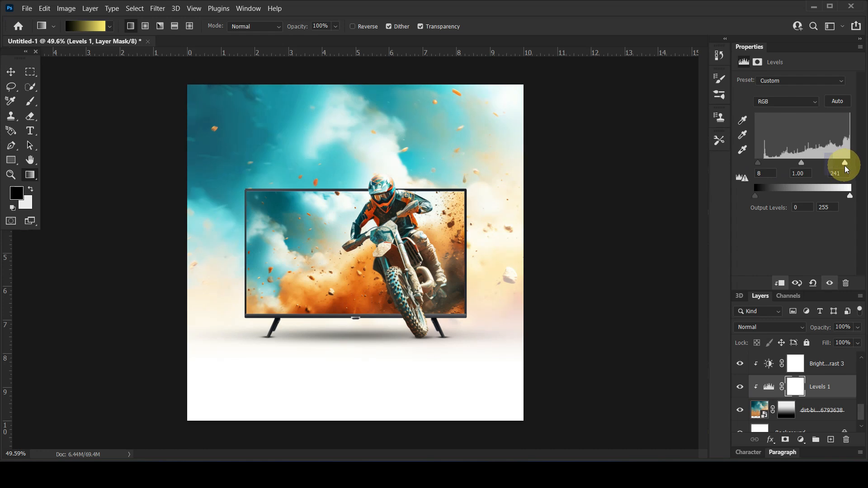
click(11, 71)
click(109, 226)
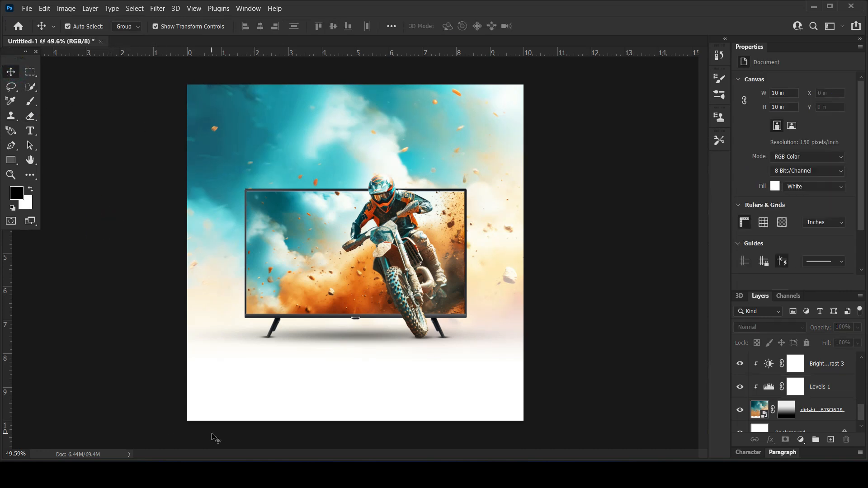
alt+scroll(413, 328, down, 2)
alt+scroll(415, 327, up, 3)
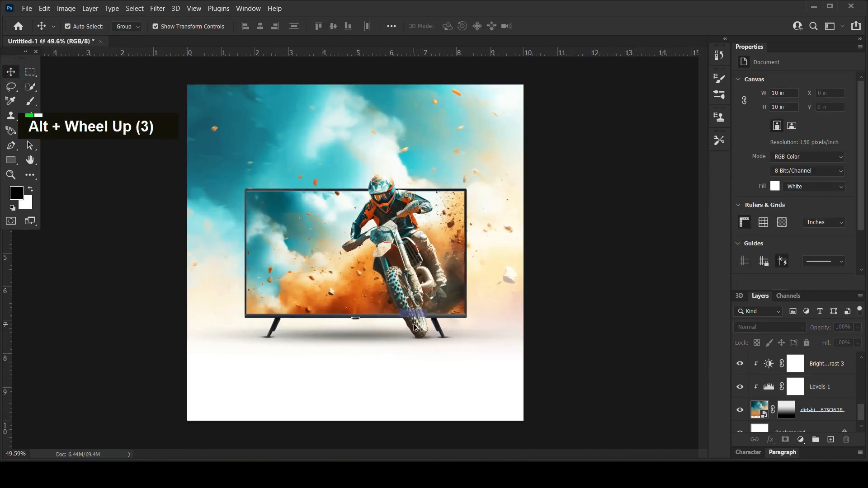
alt+scroll(358, 255, up, 2)
alt+scroll(376, 255, down, 1)
alt+scroll(381, 254, down, 1)
- Group the background dirt-bike image with its Brightness/Contrast and Levels adjustments and name the group BG
scroll(817, 415, up, 1)
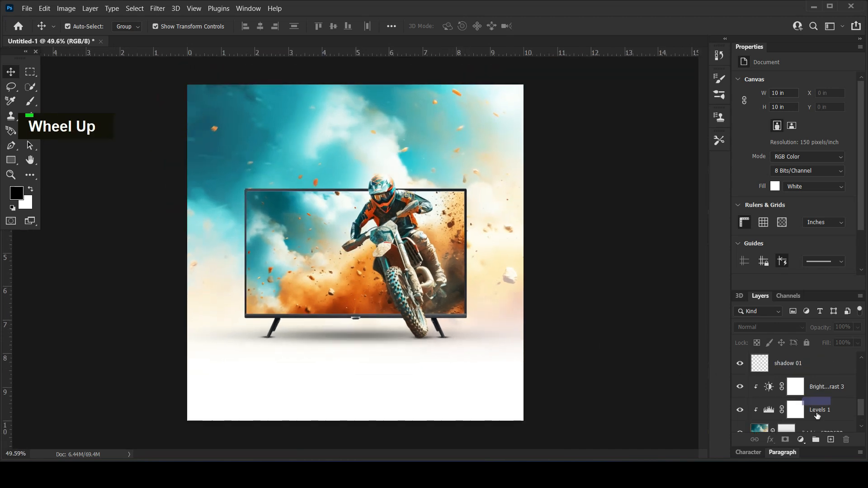
click(817, 389)
scroll(819, 393, down, 2)
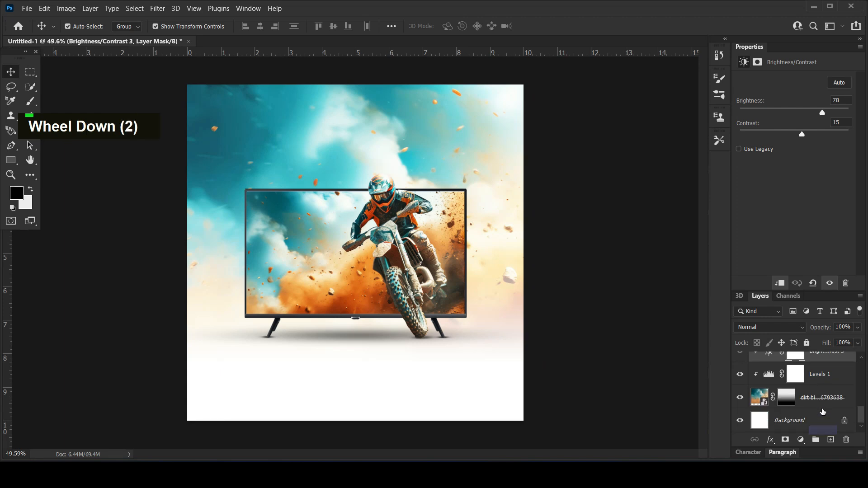
shift+click(821, 398)
key(ctrl+g)
double_click(792, 401)
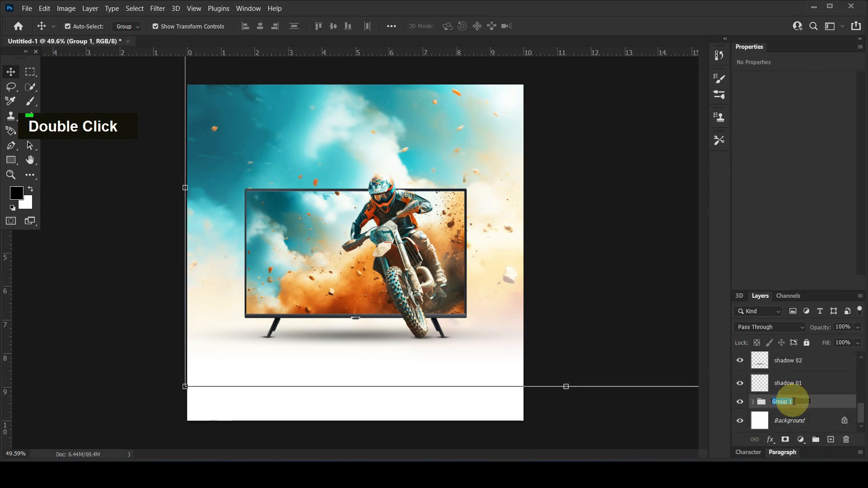
key(Caps_Lock)
text(BG)
key(Caps_Lock)
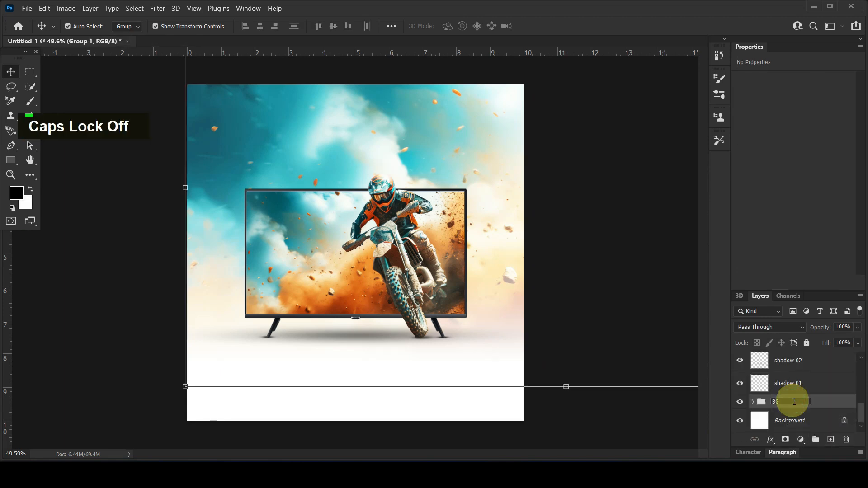
click(836, 381)
- Rename Layer 1, the tyre shadow above the FHD tv layer, as shadow 03
scroll(837, 383, up, 1)
scroll(833, 388, up, 1)
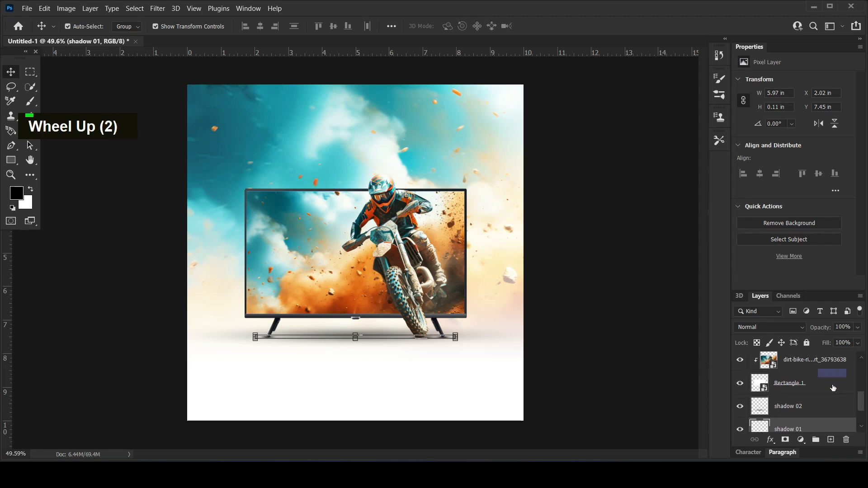
scroll(834, 388, up, 4)
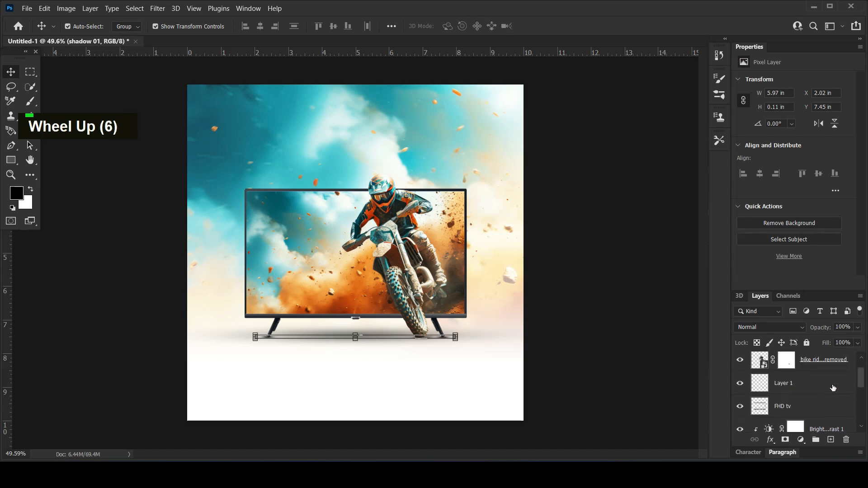
click(781, 385)
double_click(782, 383)
text(s)
key(Num_Lock)
text(hadow 03)
key(Return)
- Group the shadow layers above the BG group, name the group shadows, and deselect it
scroll(810, 379, down, 3)
scroll(819, 378, up, 2)
drag(822, 362, 816, 440)
shift+click(804, 428)
click(782, 388)
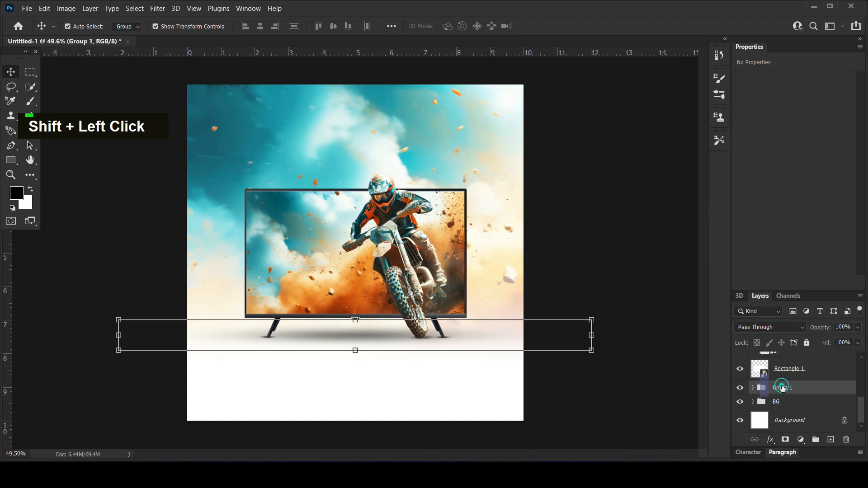
double_click(783, 388)
text(shadow)
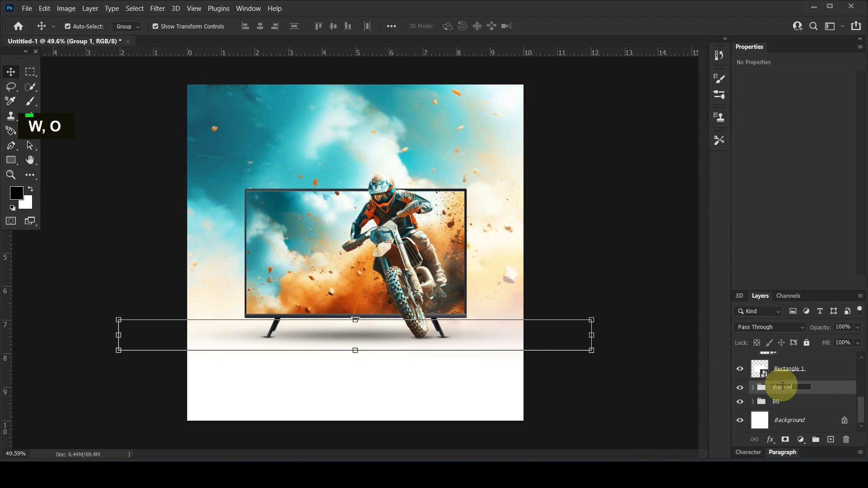
key(Return)
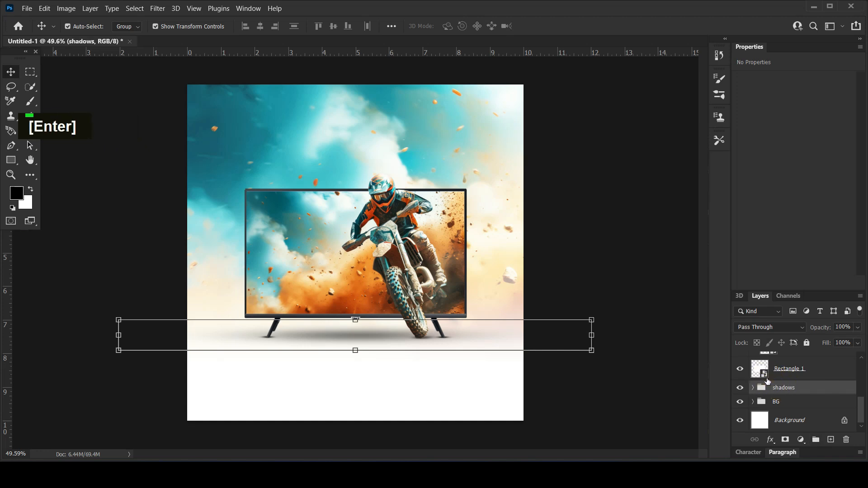
click(620, 184)
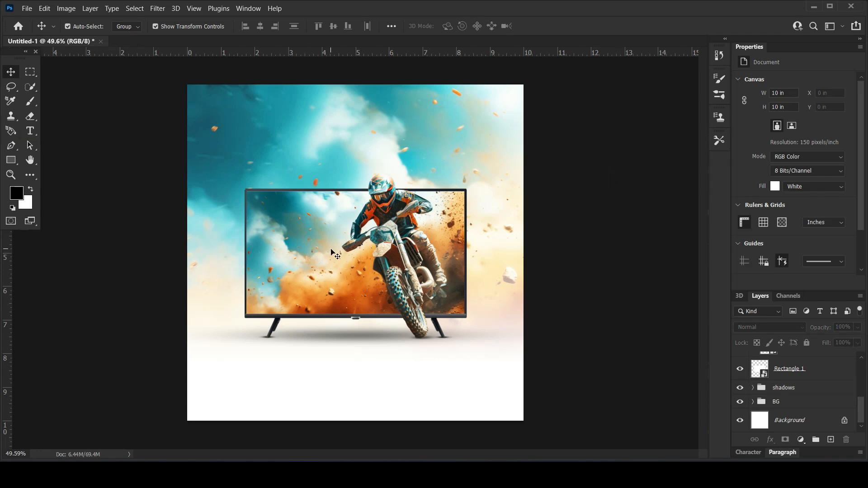
- Draw a tall rectangle about 140 × 790 px across the TV screen, just above the clipped dirt-bike image layer
alt+scroll(332, 252, up, 1)
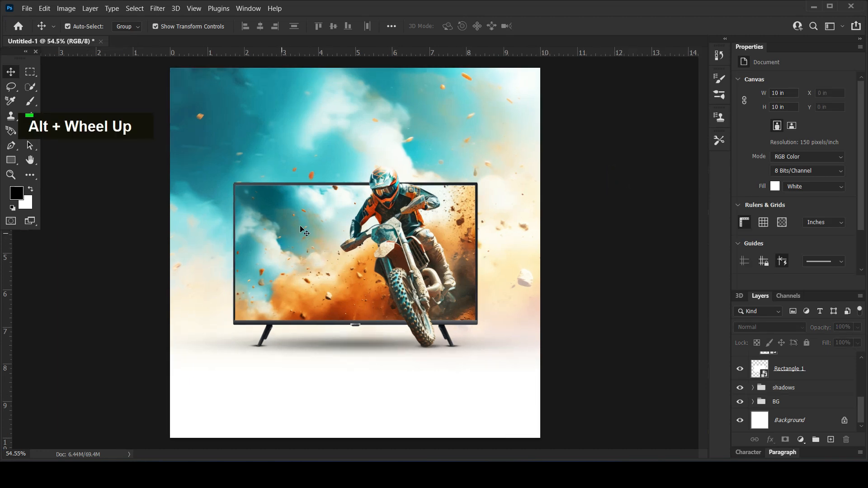
click(317, 252)
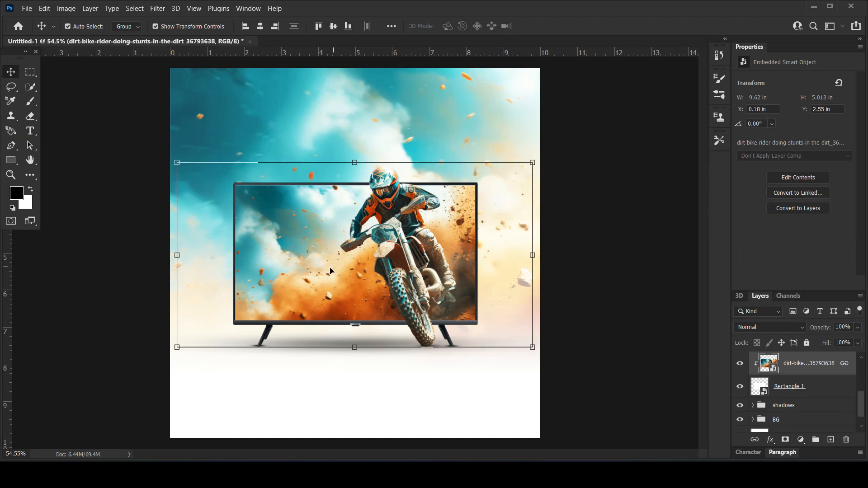
scroll(798, 374, up, 1)
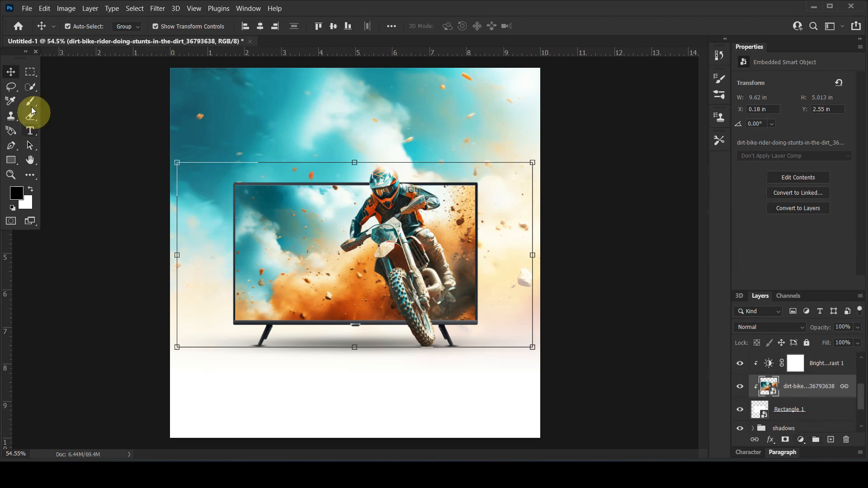
click(11, 160)
click(30, 189)
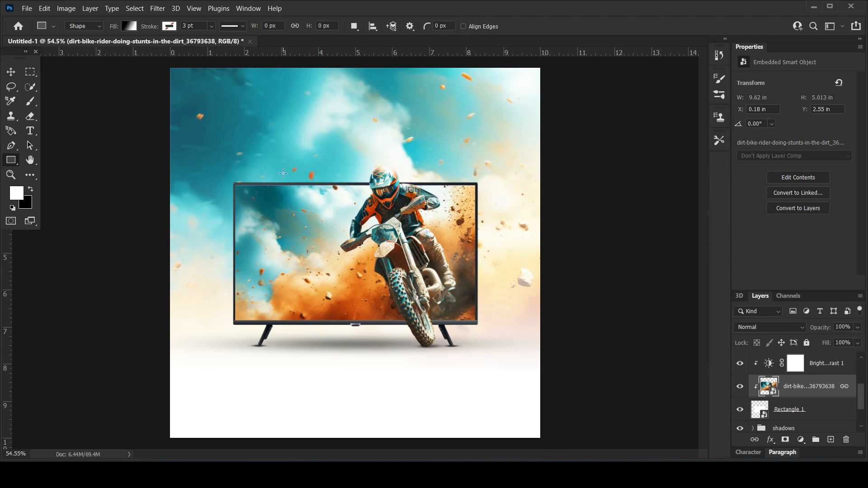
mouse_move(291, 144)
mouse_down()
mouse_move(326, 283)
mouse_move(326, 339)
mouse_up()
- Replace the tall rectangle's gradient fill with solid white
click(129, 26)
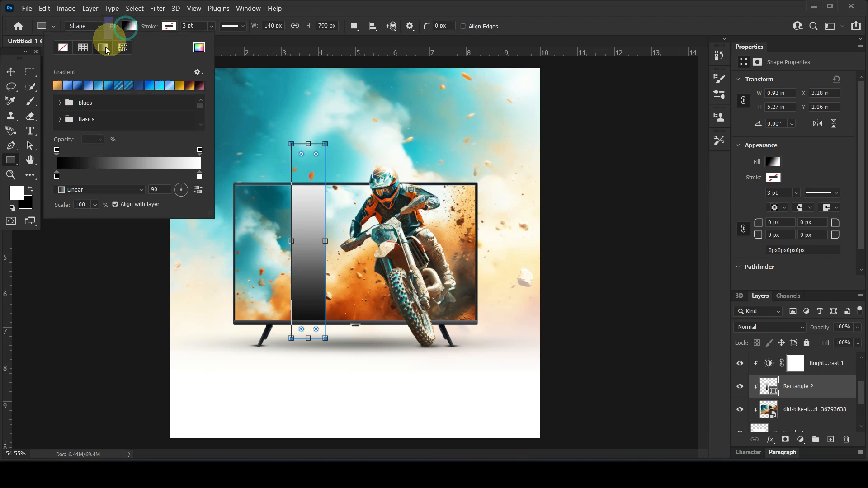
click(83, 48)
click(57, 86)
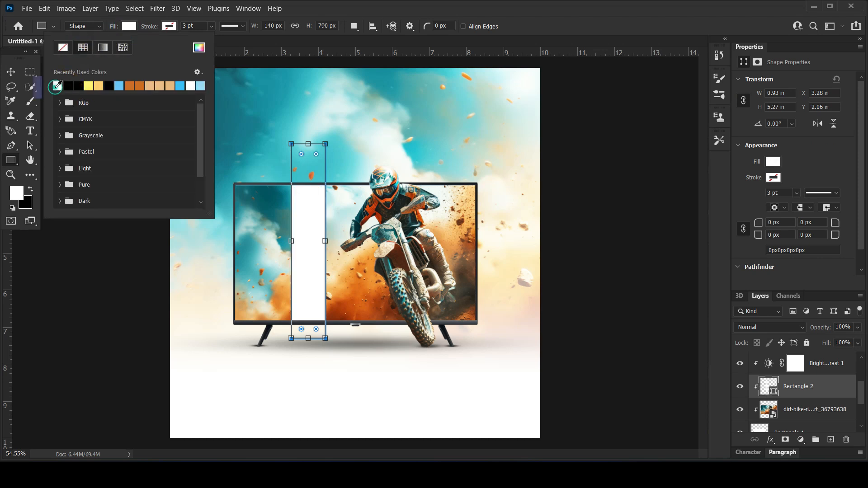
click(454, 5)
- Convert the white rectangle to a smart object and apply a Gaussian Blur with a radius of 30.4 pixels
click(13, 72)
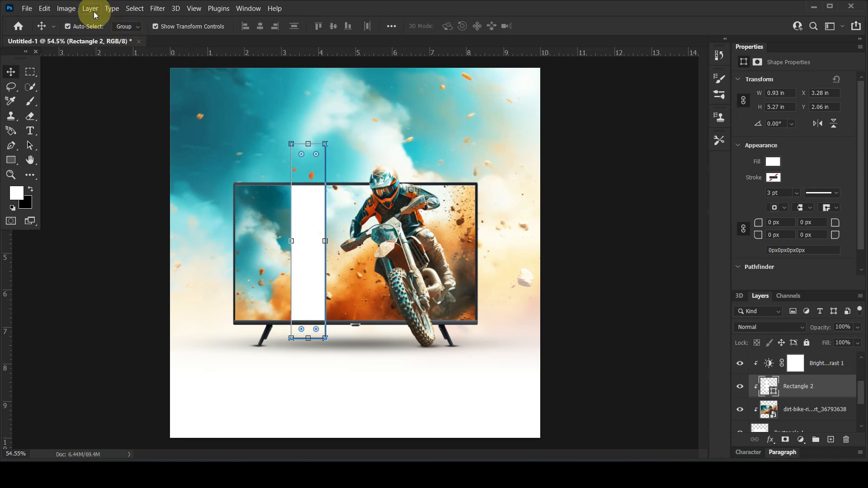
click(151, 10)
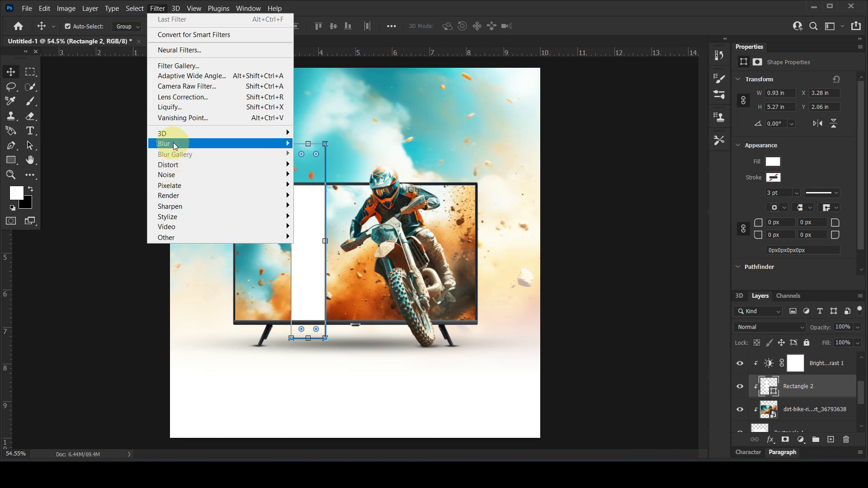
mouse_move(175, 143)
click(323, 185)
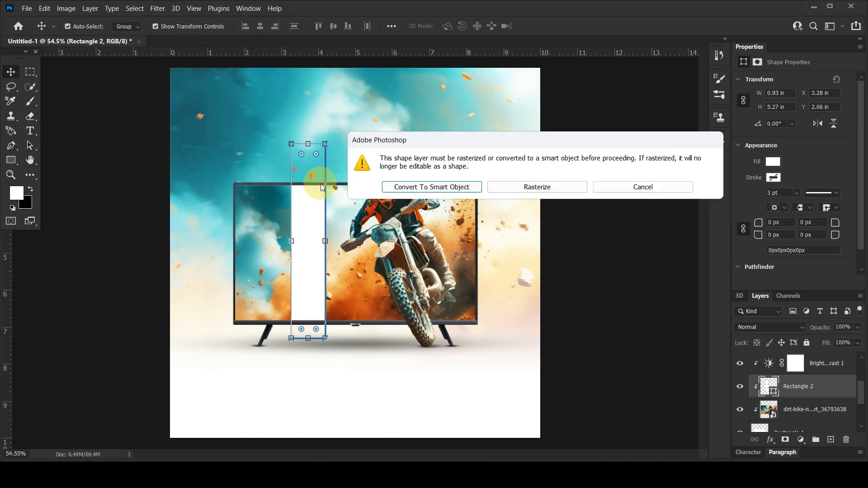
click(416, 188)
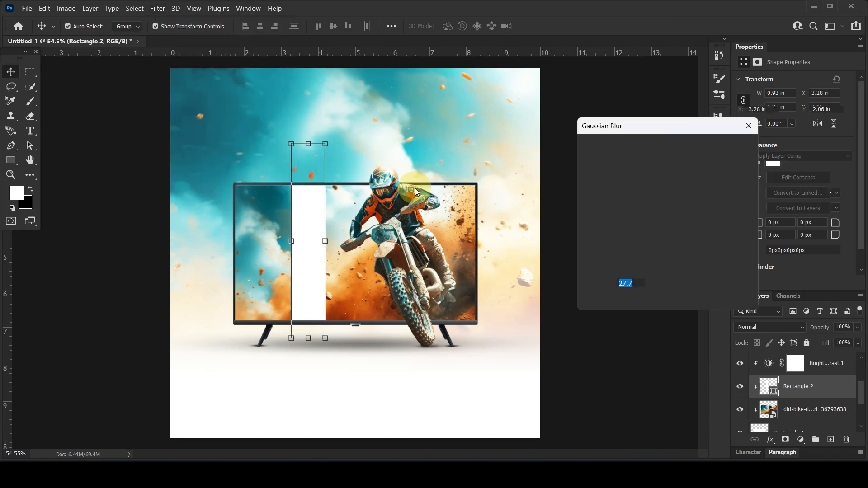
drag(641, 301, 639, 302)
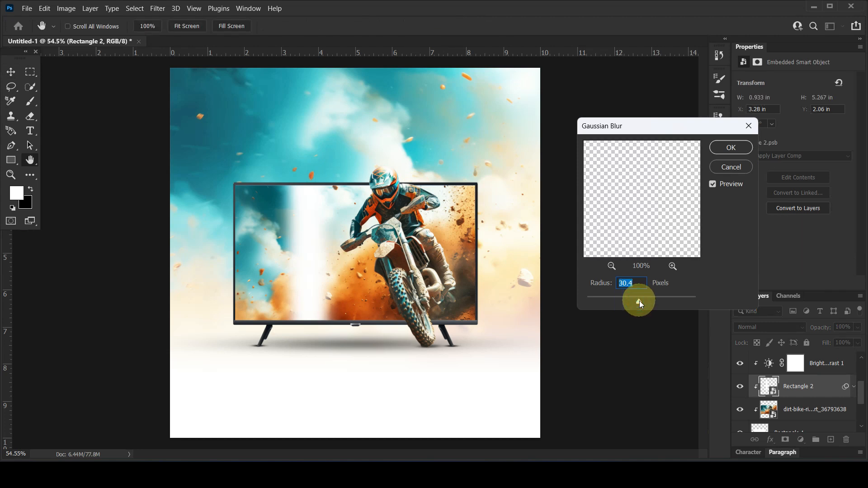
click(729, 146)
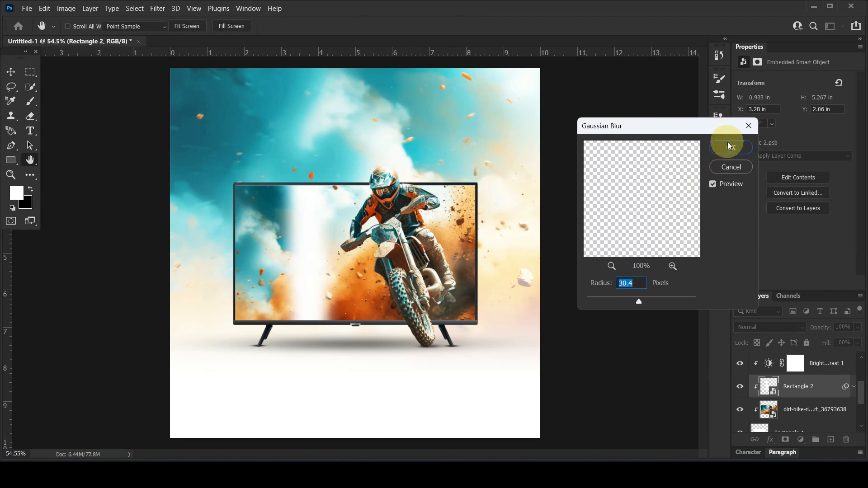
- Set the blurred rectangle's blending mode to Screen, narrow it slightly and rotate it to about -25.86° as a diagonal light streak
click(766, 327)
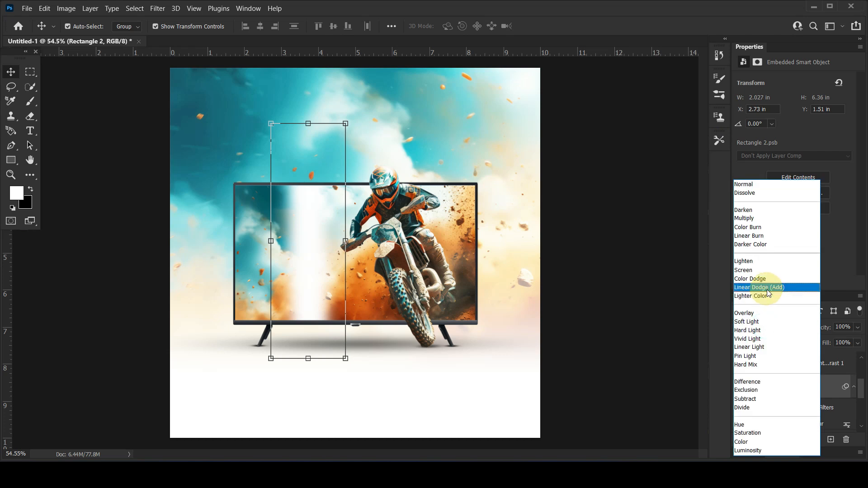
click(760, 271)
click(328, 239)
click(451, 199)
key(ctrl+t)
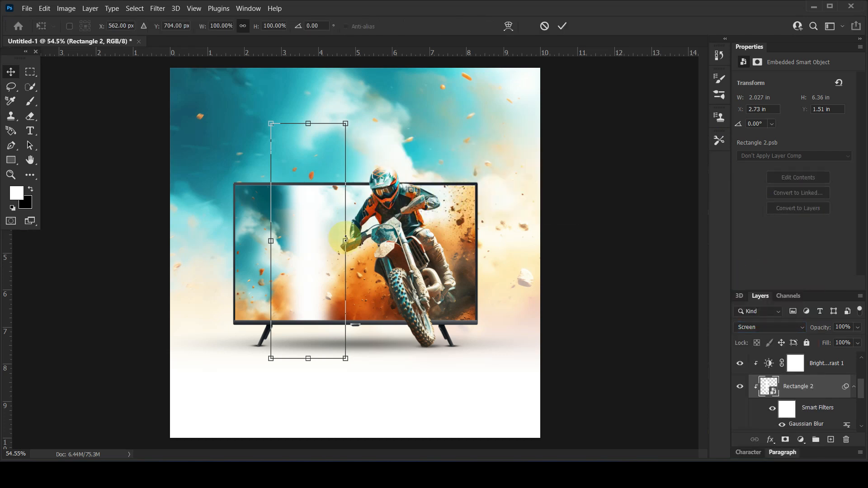
drag(325, 239, 317, 239)
drag(322, 345, 359, 347)
mouse_move(332, 311)
mouse_down()
mouse_move(344, 315)
mouse_move(324, 294)
mouse_up()
key(Return)
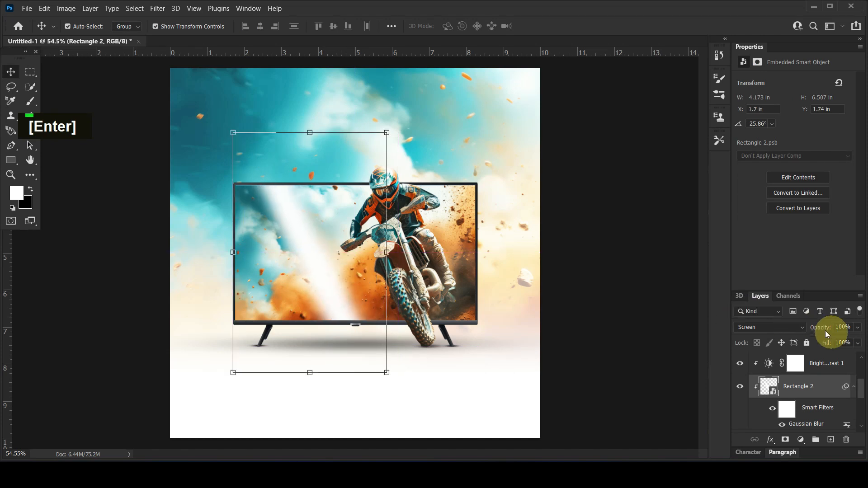
- Change the diagonal light streak's blending mode to Overlay
mouse_move(815, 331)
mouse_down()
mouse_move(808, 332)
mouse_move(834, 334)
mouse_up()
click(782, 328)
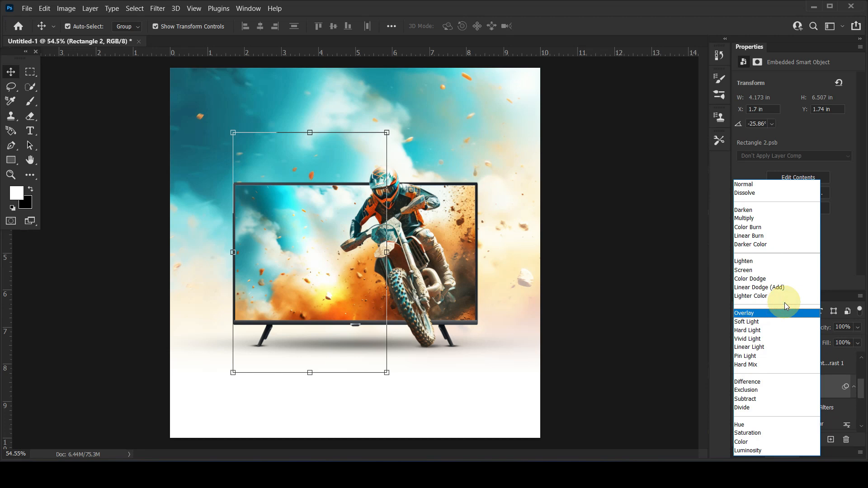
click(785, 310)
- Duplicate the light streak layer and set the copy's blending mode to Screen
key(ctrl+j)
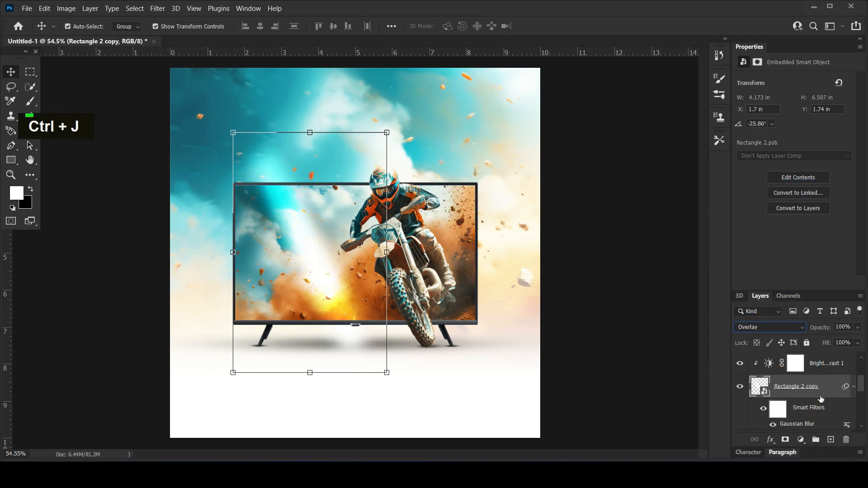
click(767, 332)
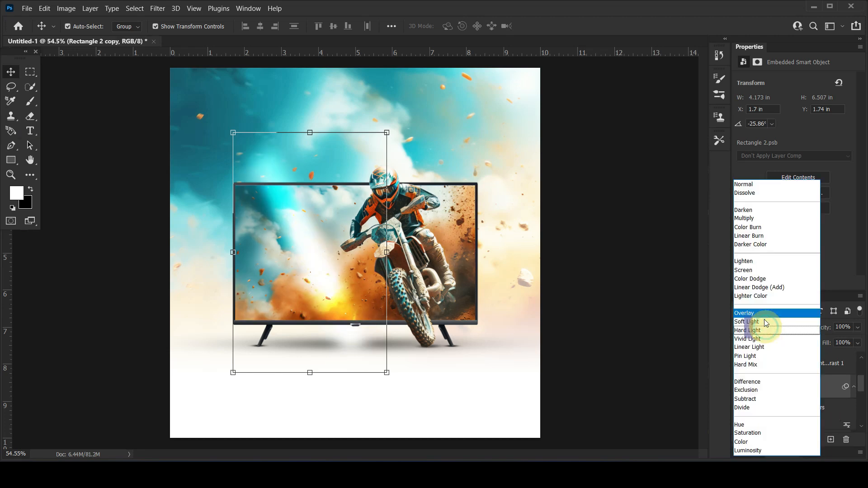
click(759, 270)
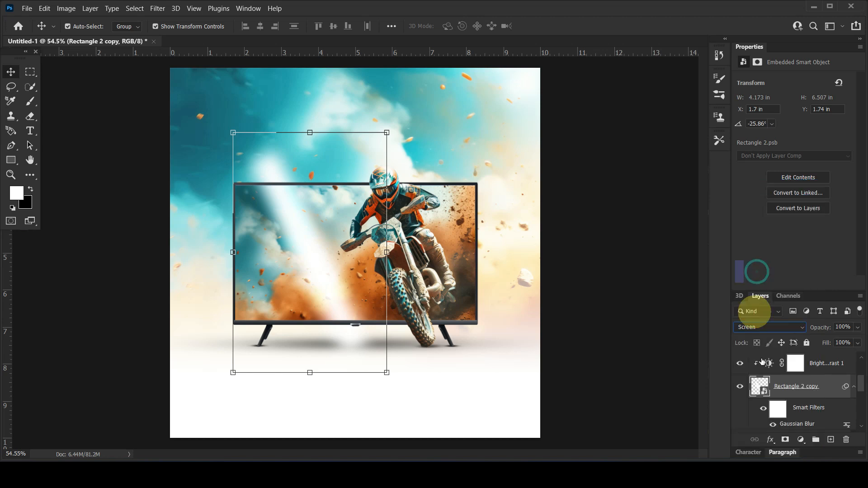
- Clip the duplicated light streak to the TV screen, lower its opacity, and deselect the layer
right_click(800, 387)
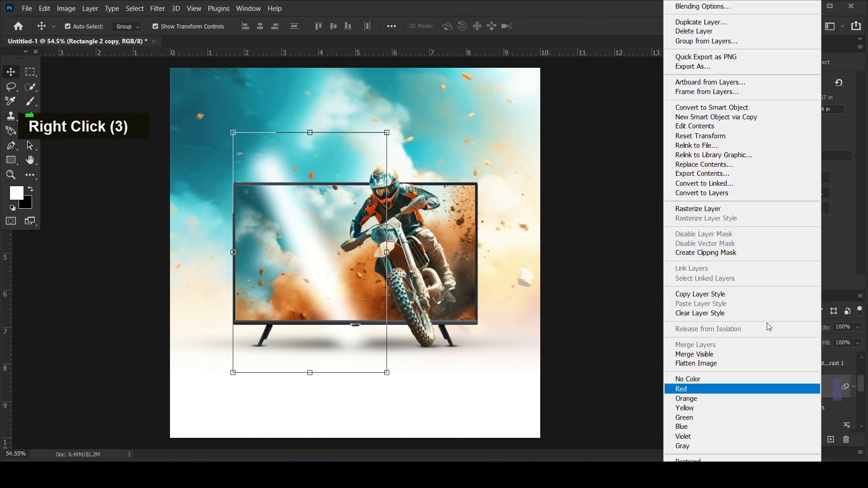
click(708, 252)
drag(820, 326, 776, 341)
click(633, 248)
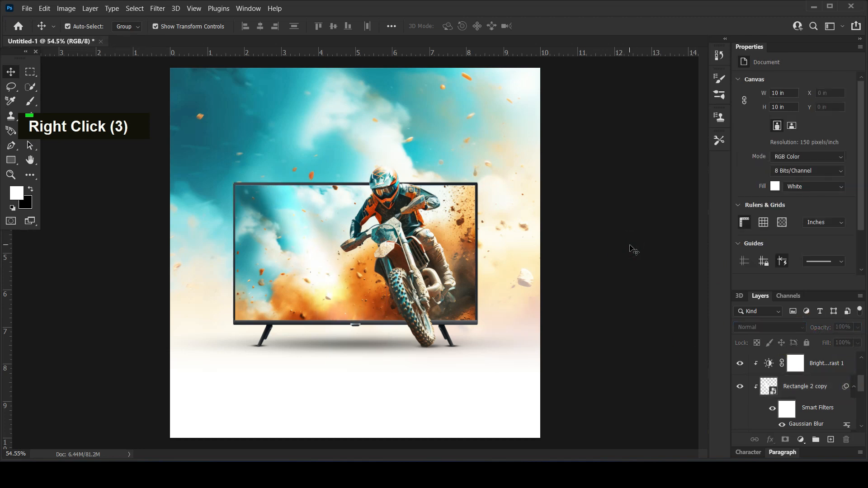
scroll(742, 314, down, 3)
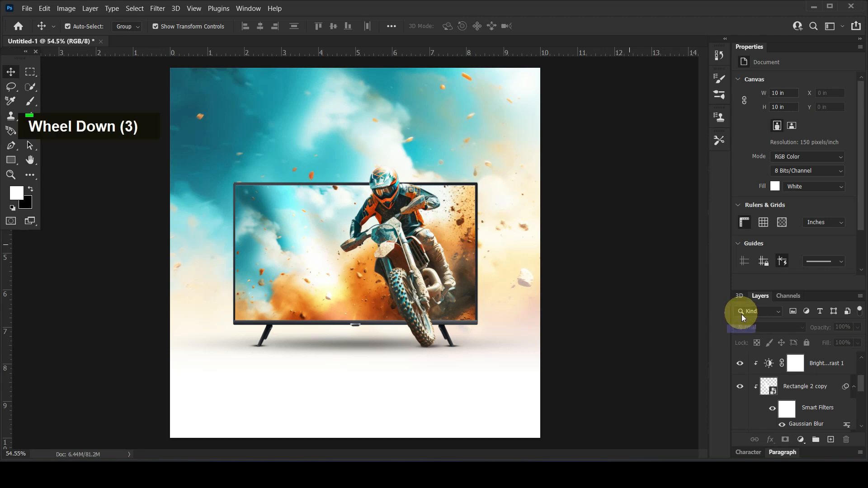
scroll(778, 368, down, 4)
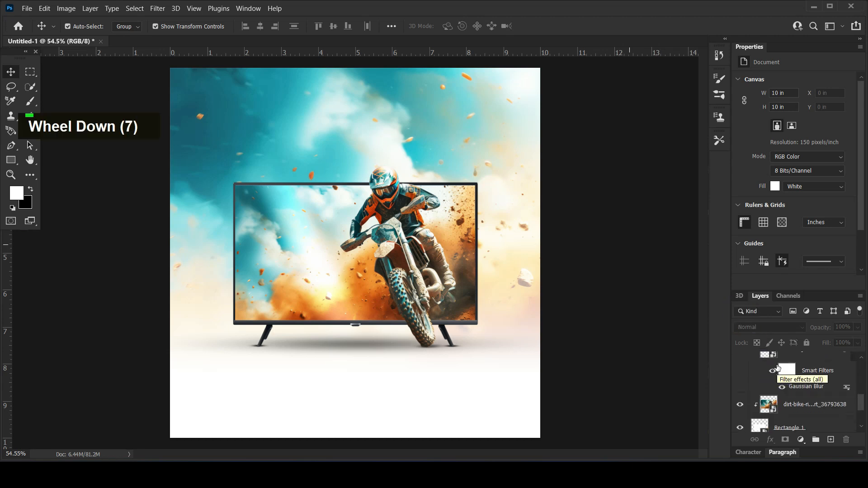
click(797, 405)
scroll(797, 405, up, 6)
scroll(815, 372, up, 2)
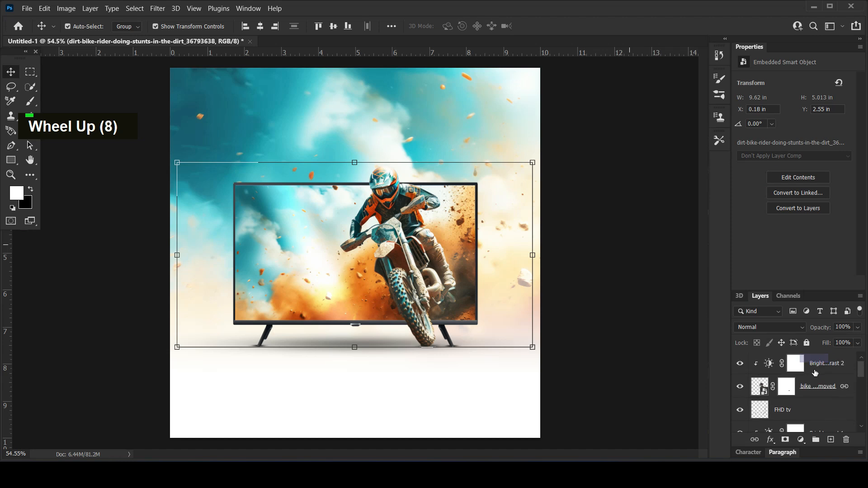
shift+click(814, 372)
drag(815, 373, 815, 438)
key(ctrl+z)
- Group all layers from Rectangle 1 up to the topmost Brightness/Contrast adjustment and name the group TV
scroll(810, 422, down, 7)
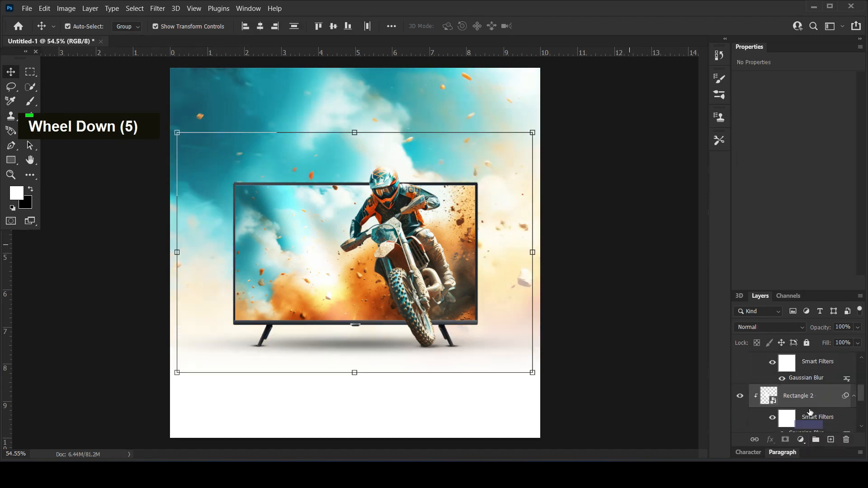
scroll(810, 413, down, 3)
click(785, 368)
scroll(793, 378, up, 11)
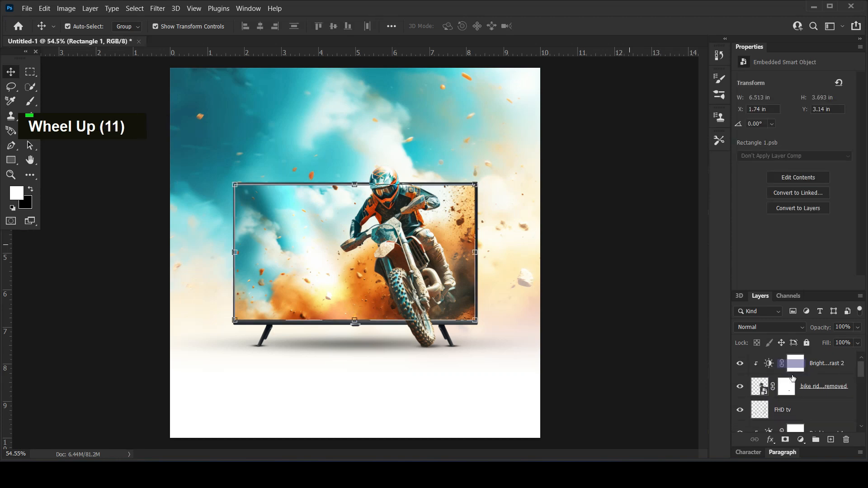
shift+click(817, 367)
drag(817, 367, 816, 439)
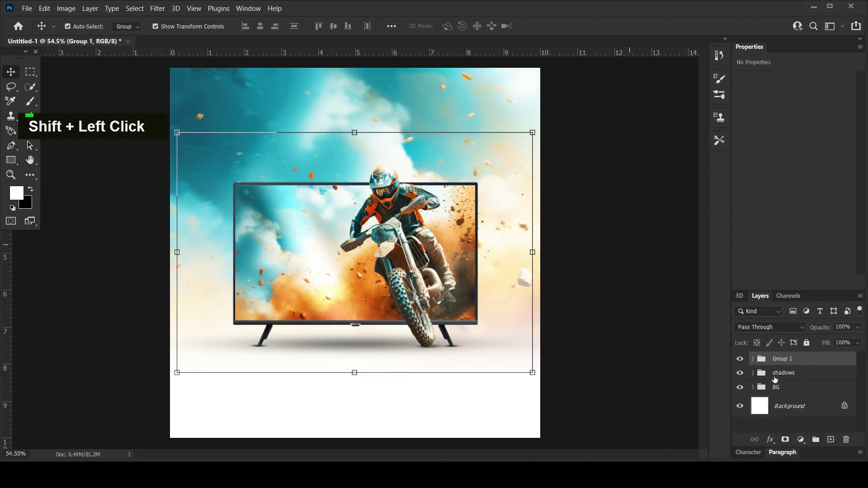
double_click(779, 358)
text(TV)
key(Caps_Lock)
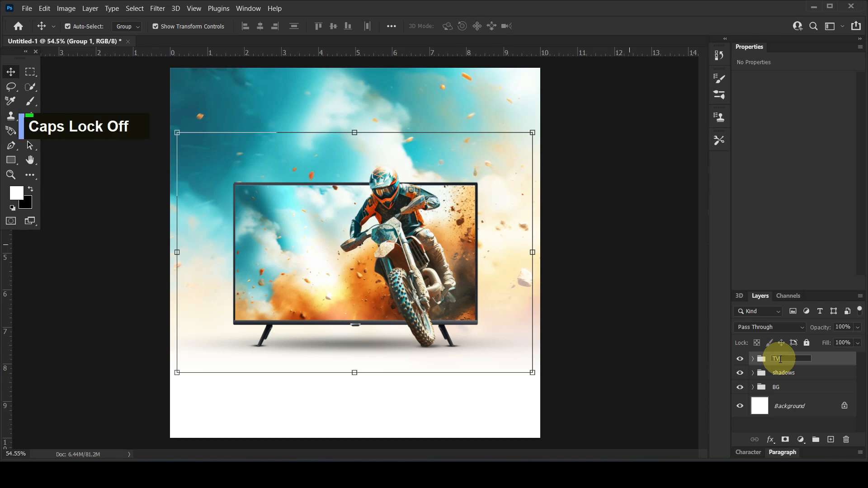
key(Return)
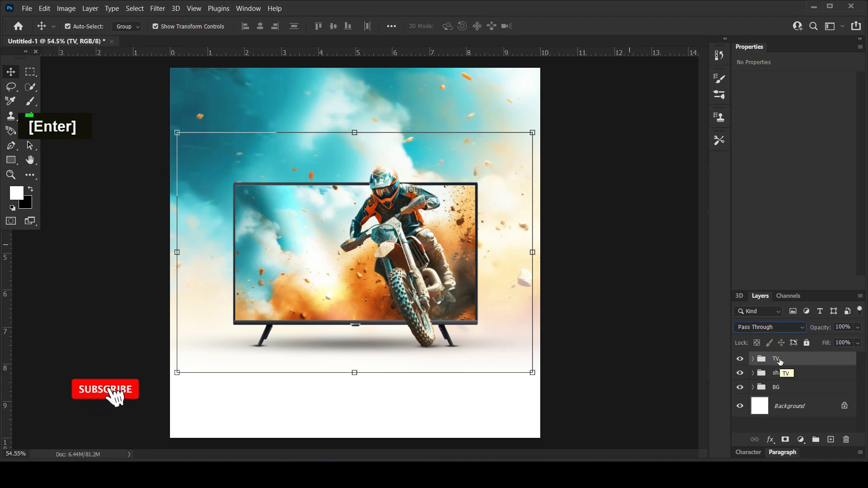
- Add a new layer above the TV group and set the Brush tool's foreground colour to orange ffba50
click(830, 439)
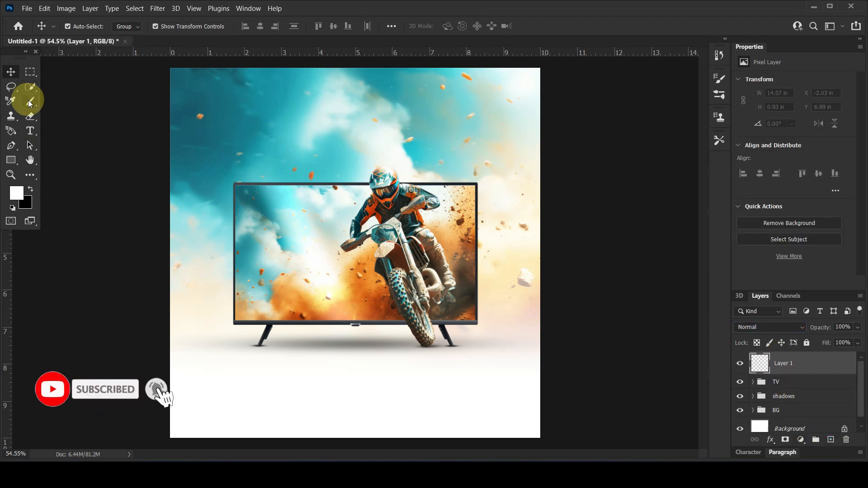
click(29, 101)
click(30, 189)
click(16, 194)
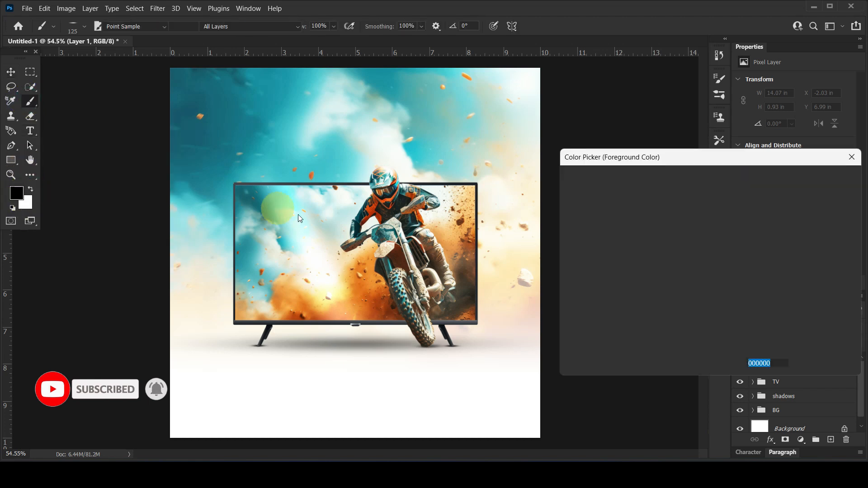
click(369, 253)
click(664, 184)
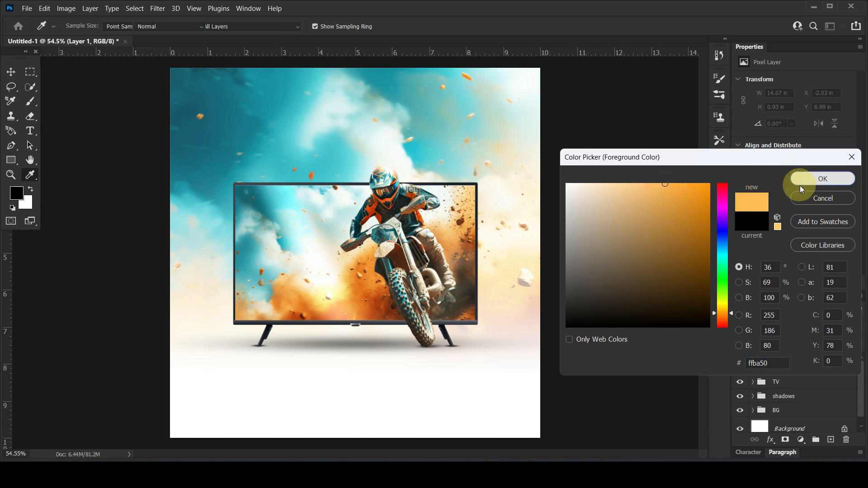
click(800, 185)
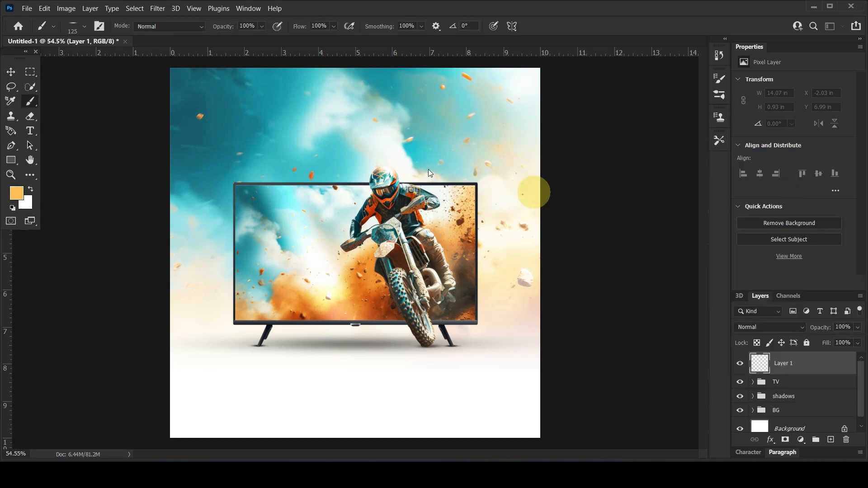
- Enlarge the soft round brush to 250 px and paint one orange glow spot in the sky above the TV
click(71, 25)
click(500, 4)
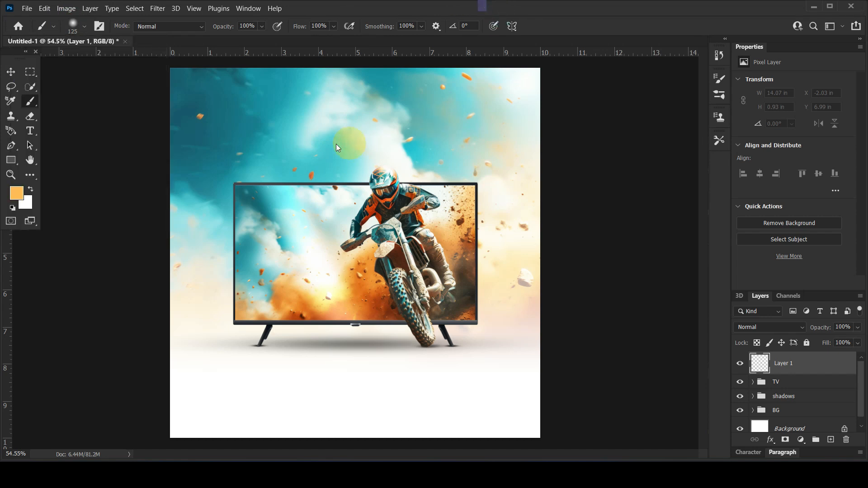
key(bracketright)
key(bracketright)
key(bracketright)
key(bracketright)
click(327, 145)
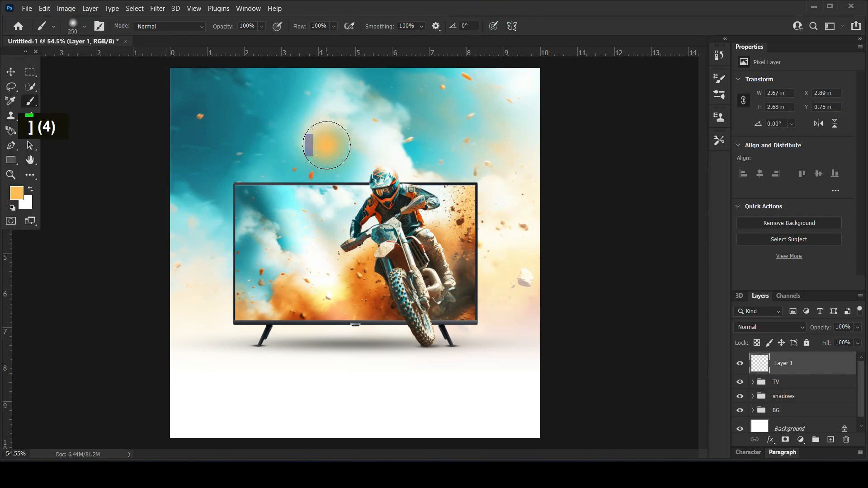
- Swap the brush colour to white, reduce the brush to 90 px and paint a bright core inside the orange glow
key(x)
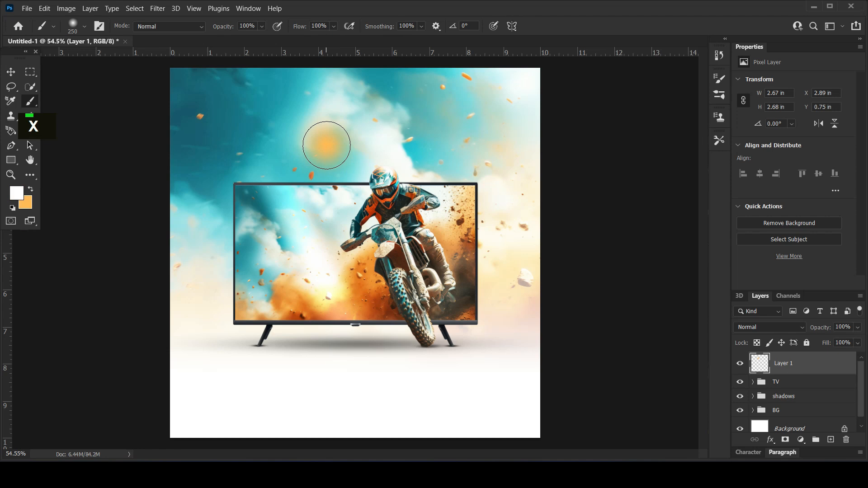
key(bracketleft)
key(bracketleft)
key(bracketleft)
key(bracketleft)
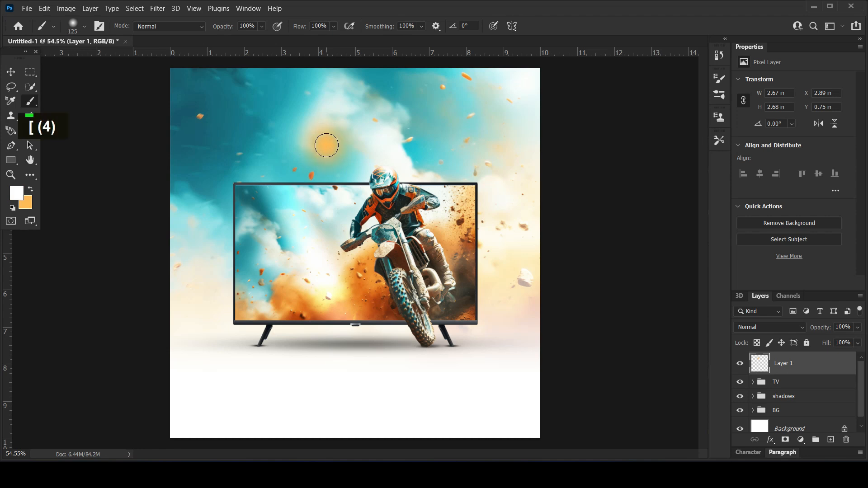
- Set the glow layer's blend mode to Screen
click(11, 72)
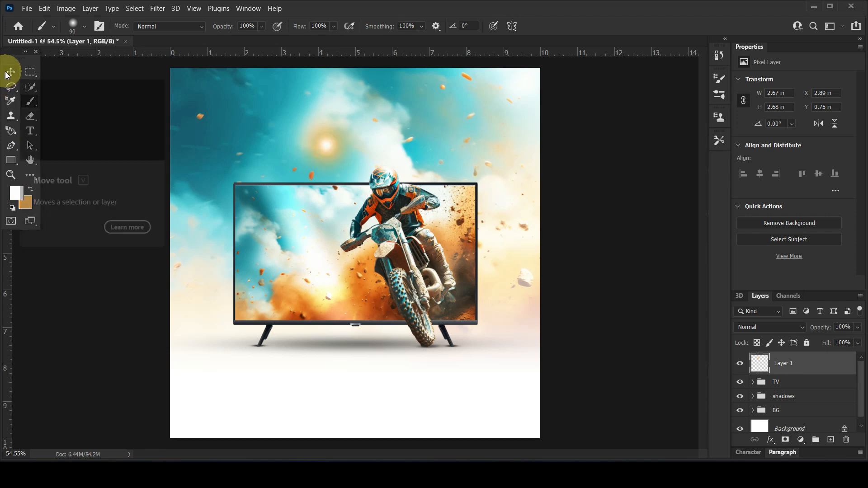
click(770, 327)
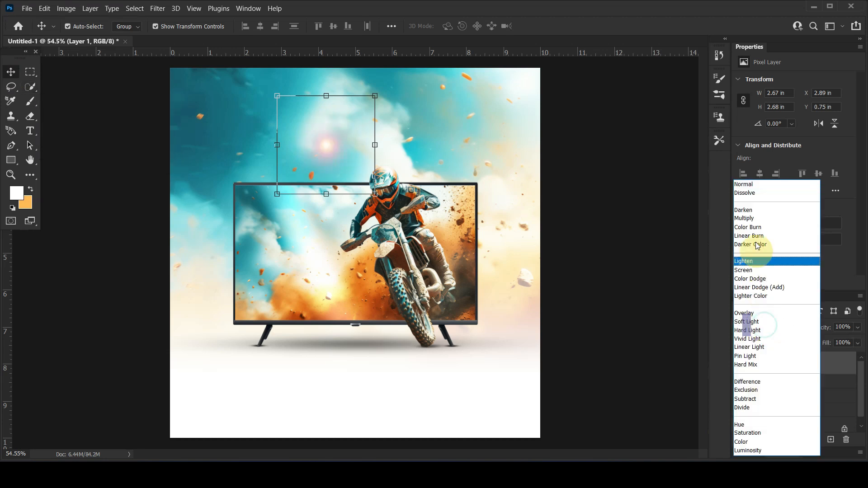
click(752, 270)
- Move the glow onto the bike's headlight and scale it up to about 141%
drag(329, 152, 371, 229)
click(408, 272)
click(372, 221)
drag(416, 274, 436, 294)
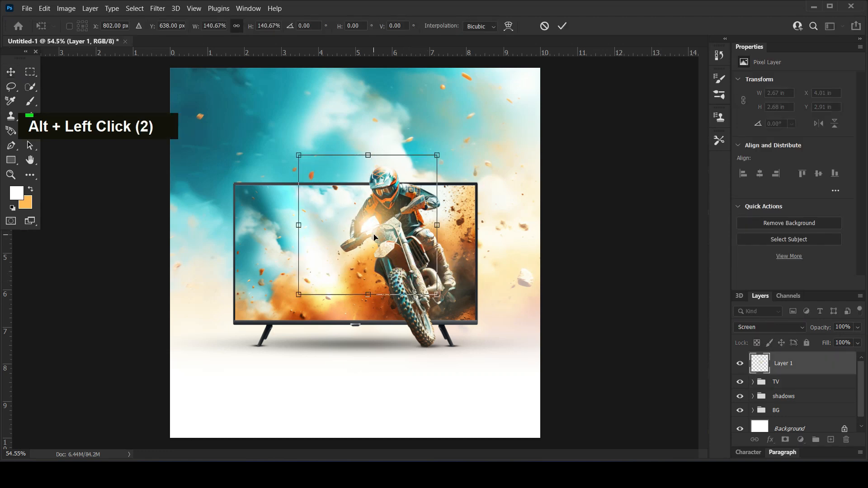
drag(371, 221, 442, 228)
key(Return)
- Duplicate the glow beside the lower part of the bike's front wheel and scale it to about 76% width and 90% height
alt+drag(366, 221, 429, 312)
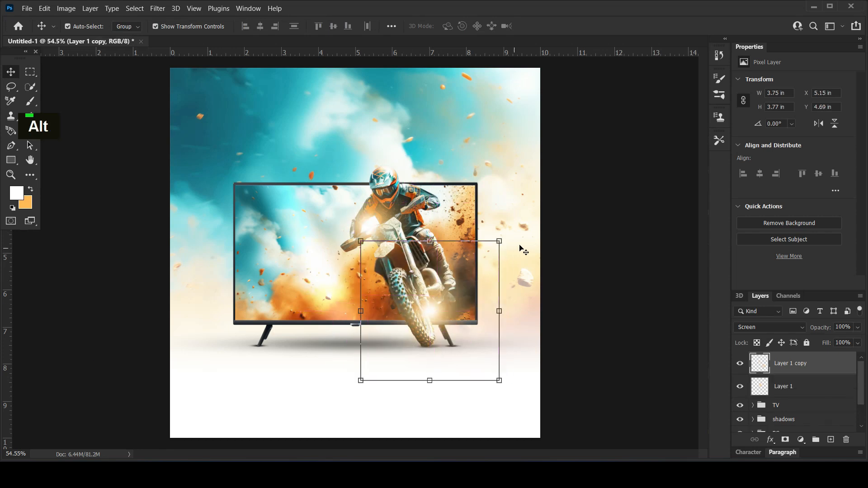
drag(500, 241, 465, 255)
drag(418, 312, 435, 304)
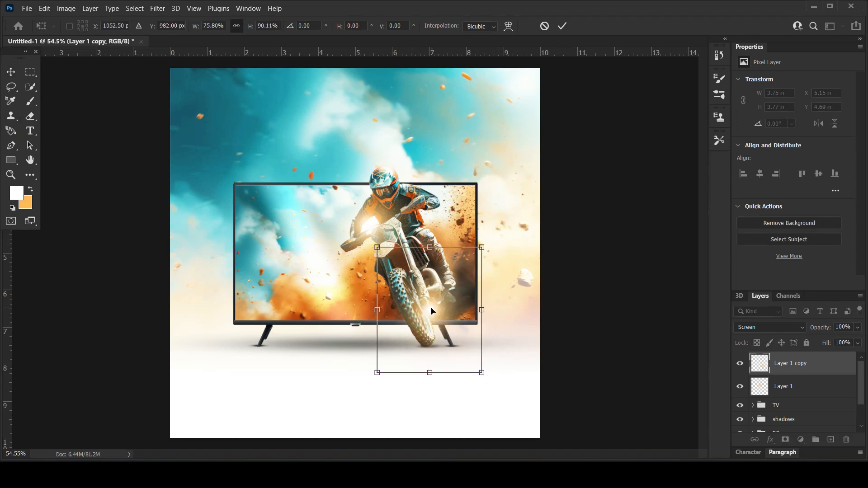
key(Return)
click(631, 266)
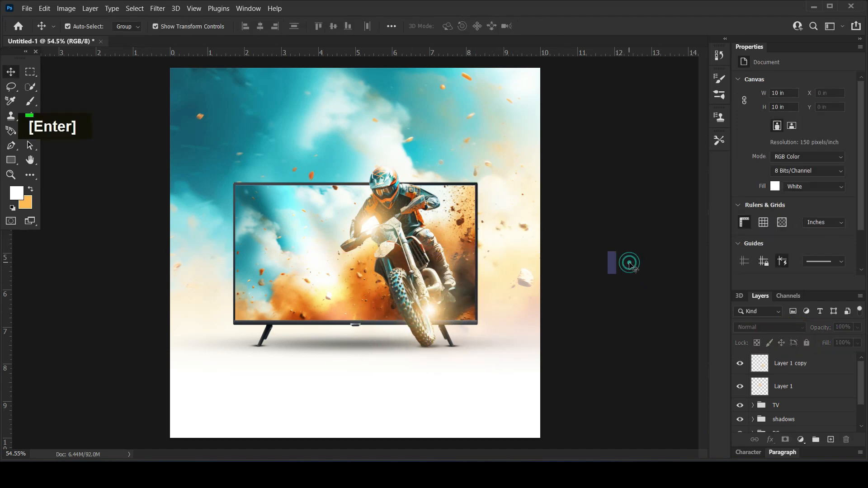
- Apply a 4.8-pixel Gaussian Blur to the dirt-bike background image inside the BG group, and deselect the layer
alt+scroll(632, 267, down, 4)
alt+scroll(415, 265, up, 3)
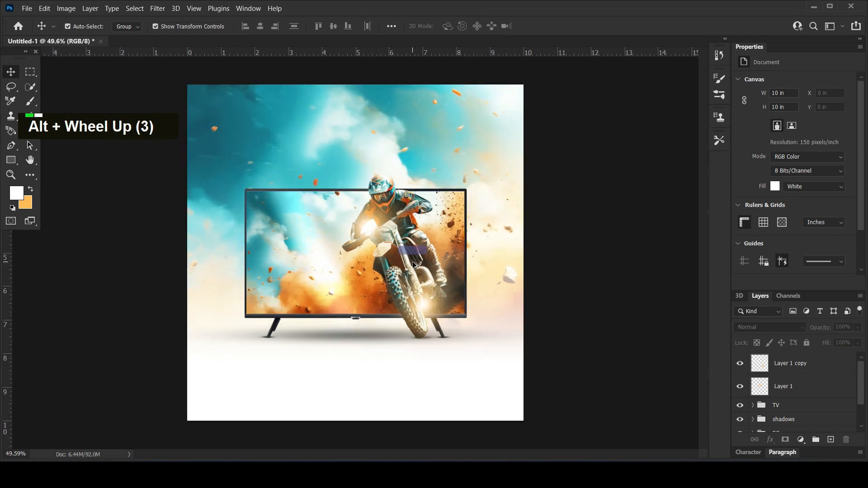
click(571, 214)
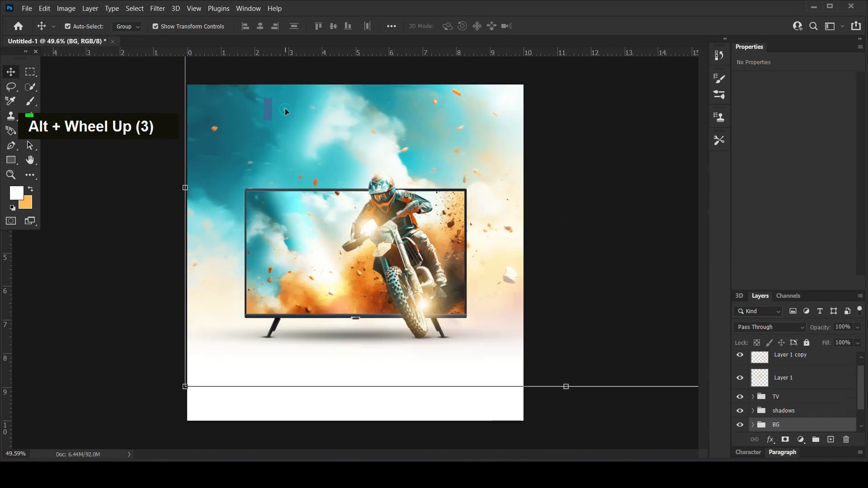
click(753, 425)
scroll(755, 420, down, 5)
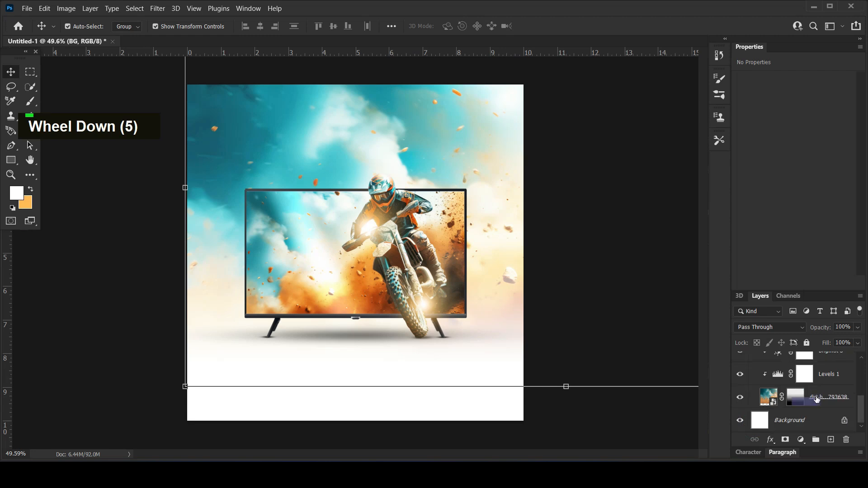
click(836, 401)
click(158, 9)
mouse_move(180, 141)
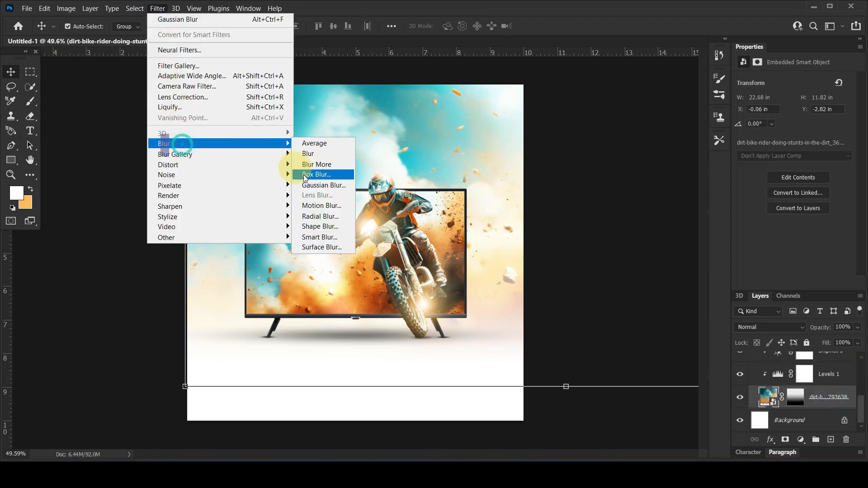
click(312, 183)
click(617, 296)
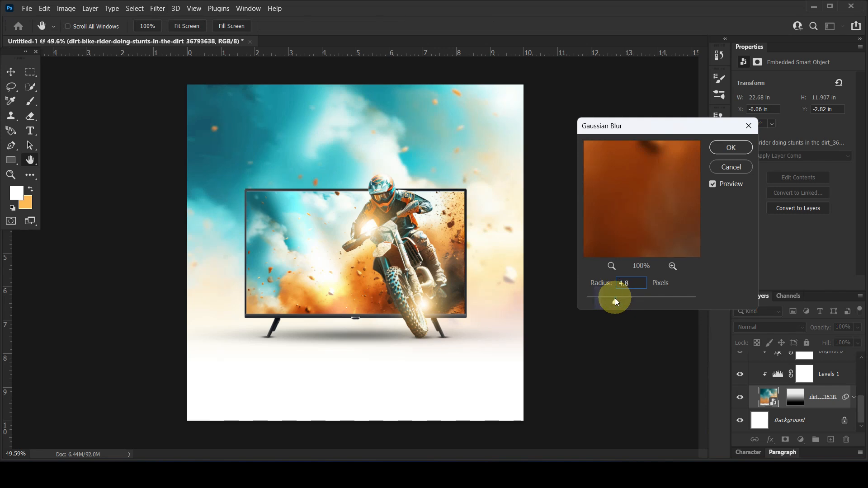
click(730, 145)
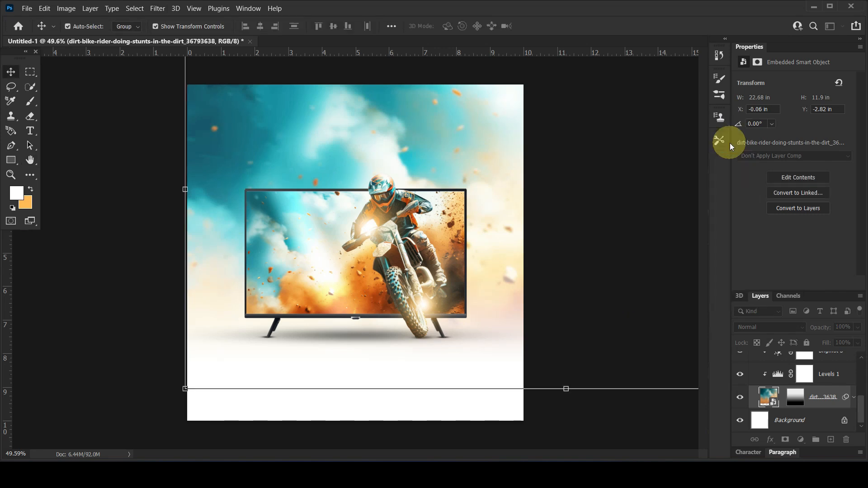
click(112, 165)
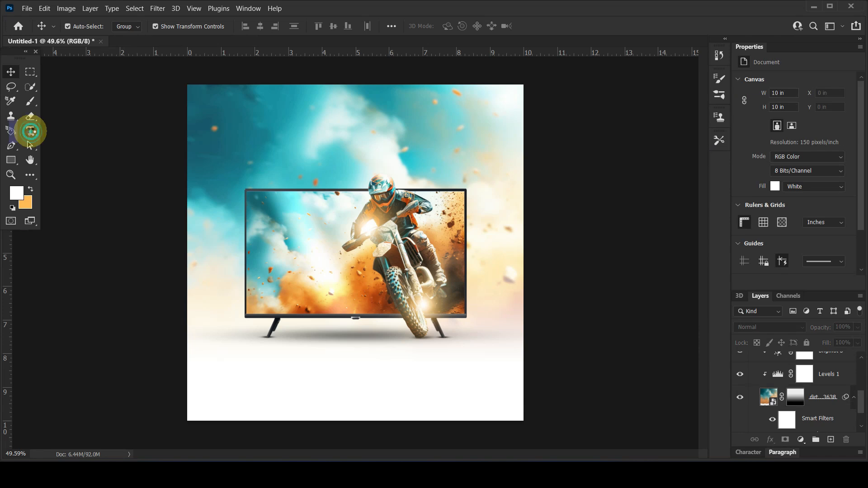
- Collapse the BG group and add the text "FHD TV" in the sky on a layer above Layer 1 copy
click(31, 131)
scroll(756, 402, up, 2)
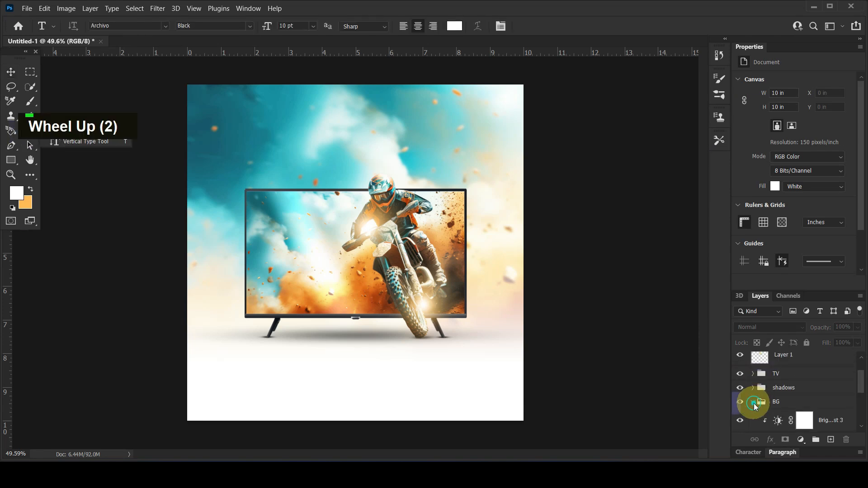
click(754, 402)
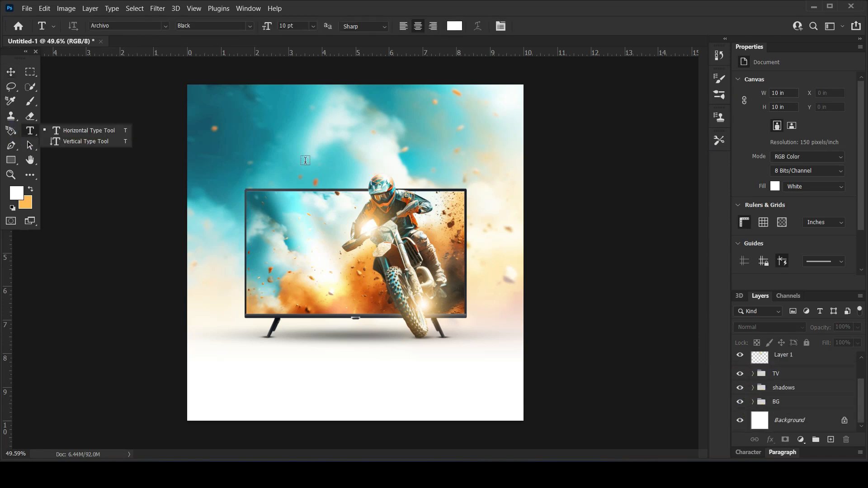
scroll(760, 367, up, 8)
click(814, 363)
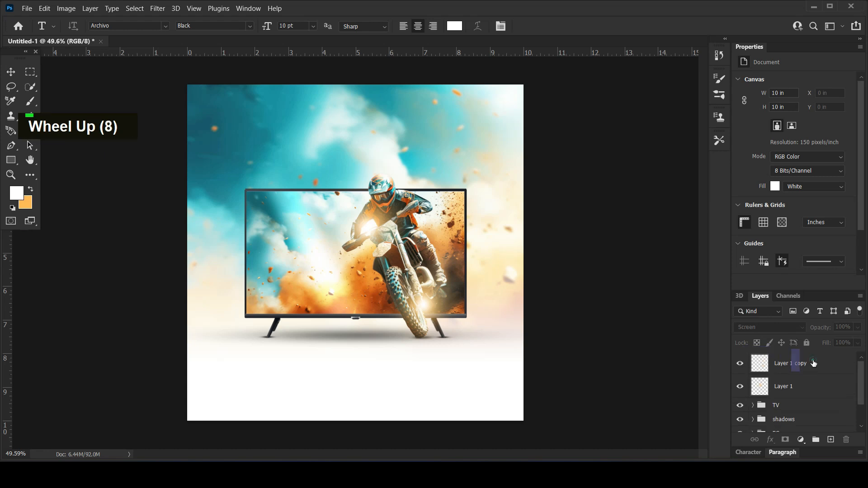
click(254, 157)
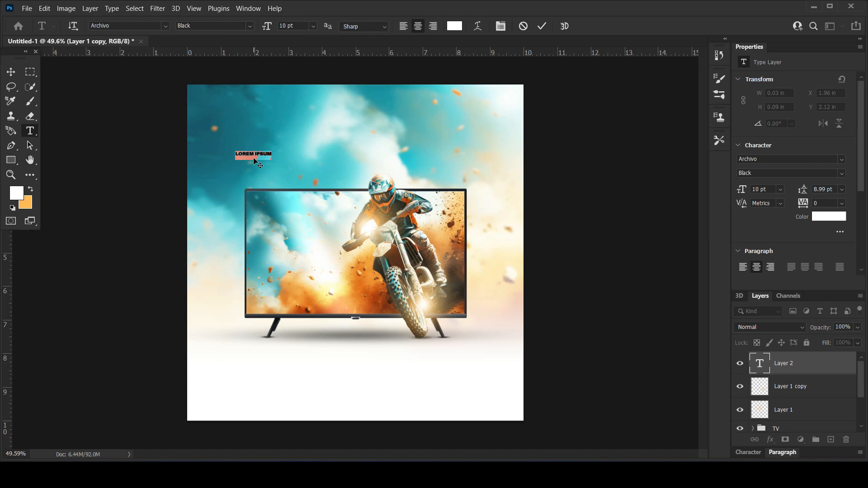
text(FHD TV)
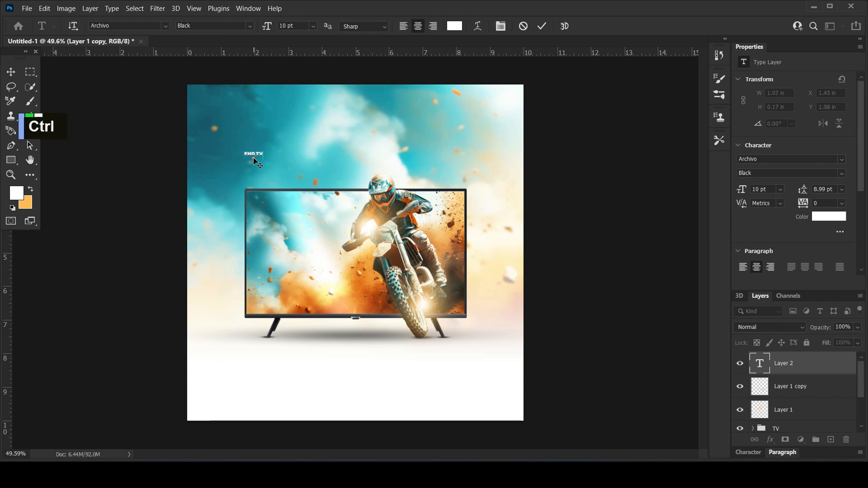
- Change the FHD TV text's font to Montserrat ExtraBold
click(765, 160)
text(MO)
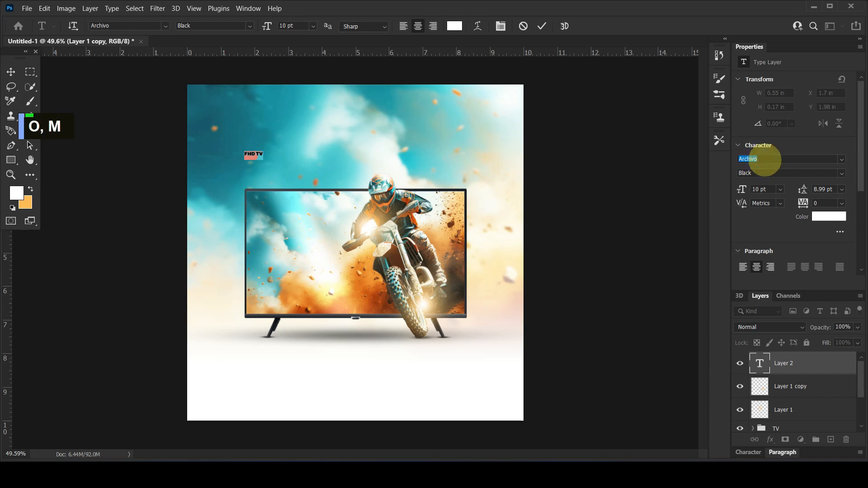
text(NT)
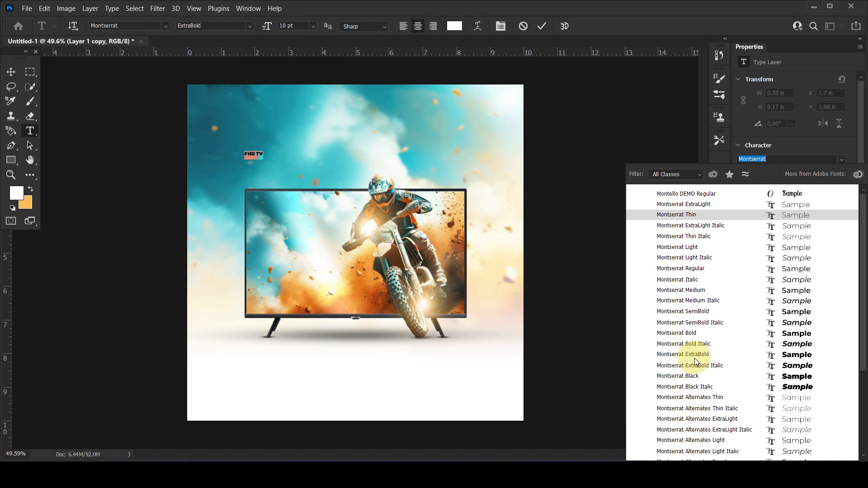
click(694, 358)
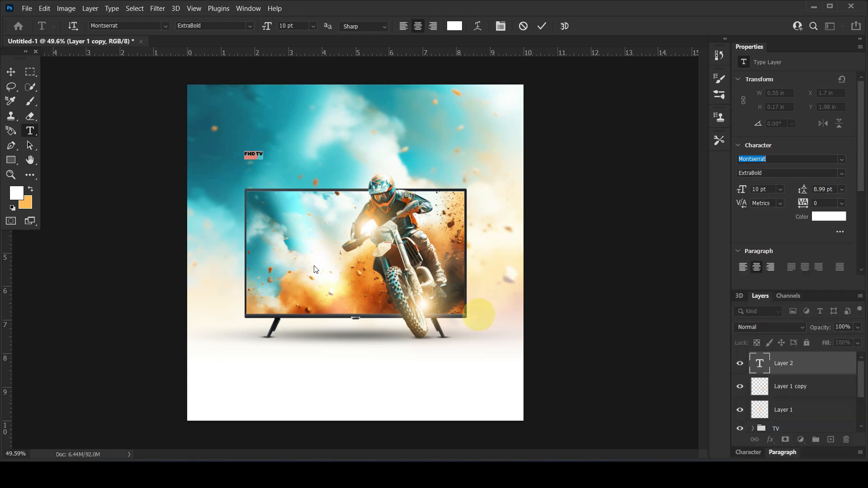
- Enlarge the FHD TV text to about 114 pt and place it directly above the TV's upper edge
click(11, 72)
drag(266, 151, 455, 96)
drag(397, 138, 401, 188)
key(Return)
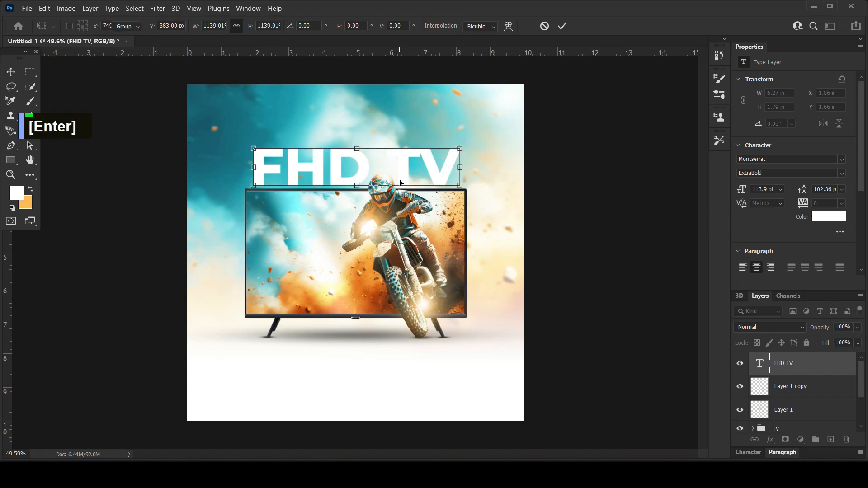
- Add a new layer clipped to the blurred background image, directly above it in the BG group
scroll(769, 407, down, 2)
click(751, 421)
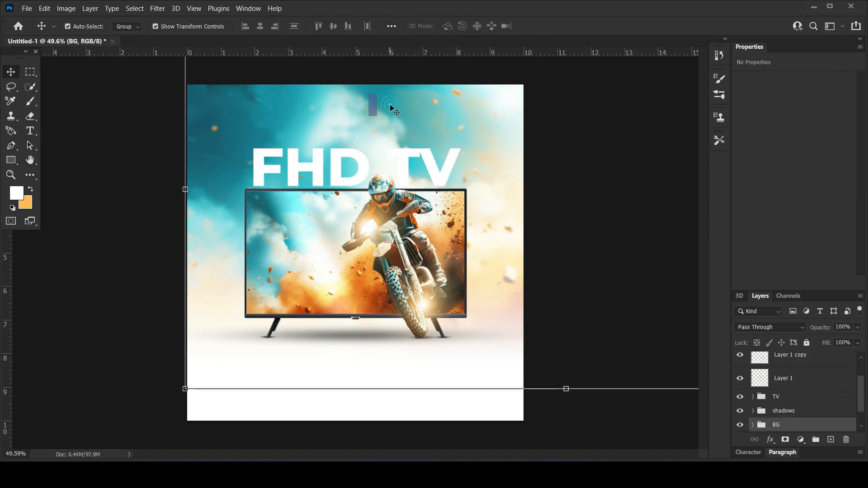
scroll(791, 407, down, 4)
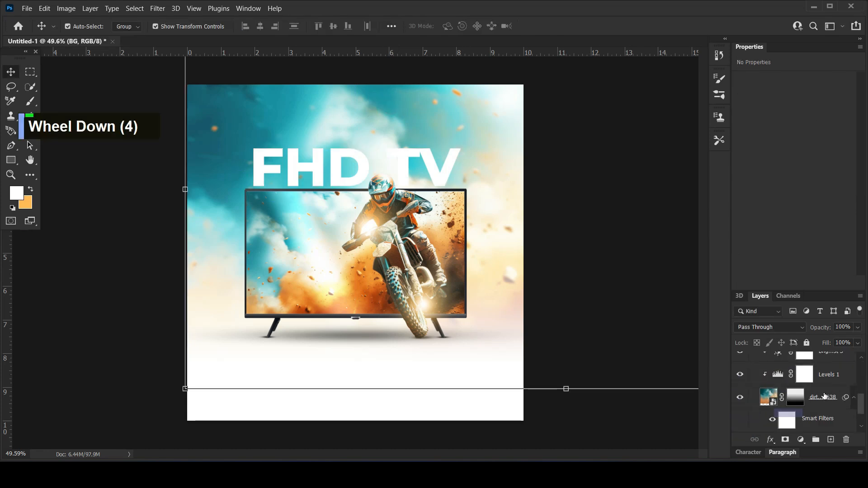
click(823, 397)
click(831, 440)
- Sample teal 27a8ba from the sky and paint large soft spots across the upper background with a 1500 px brush
click(30, 101)
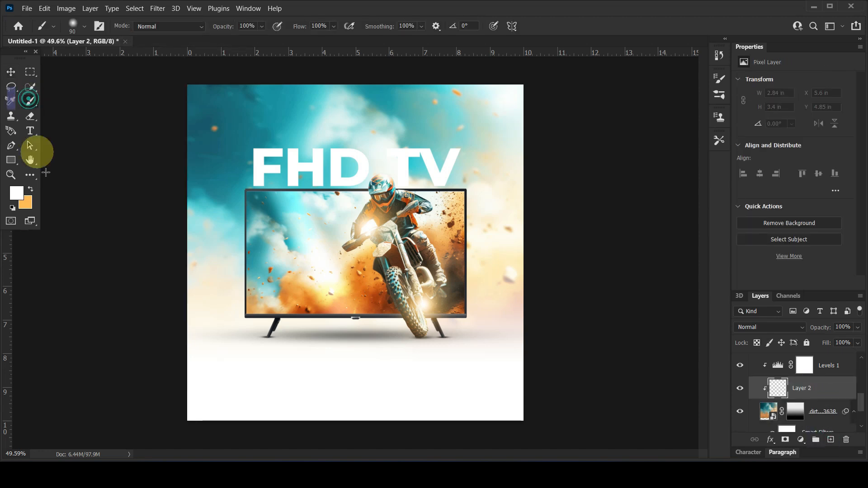
double_click(16, 194)
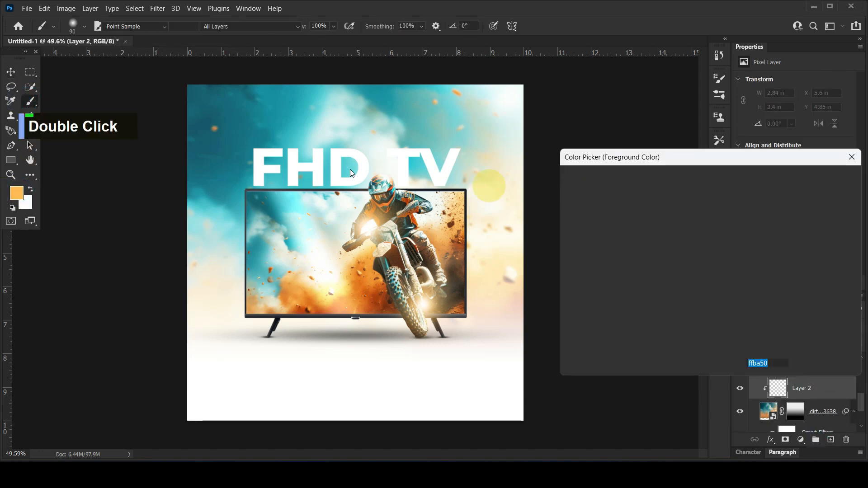
click(284, 130)
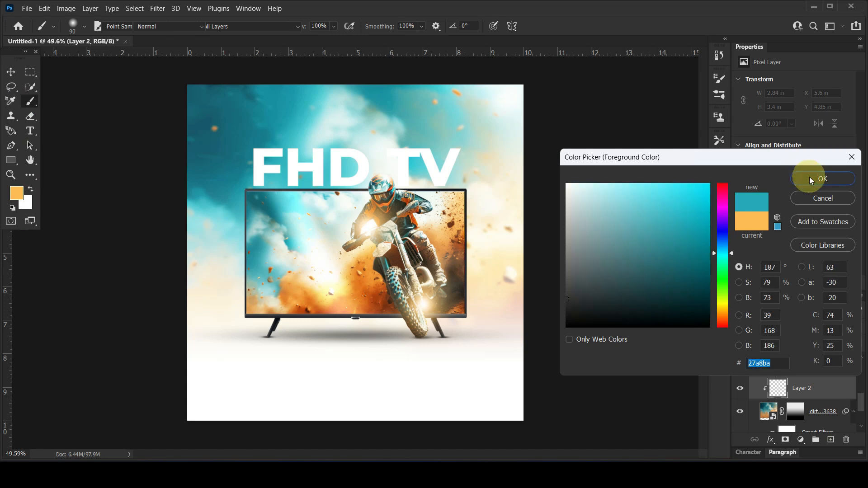
click(810, 180)
key(Caps_Lock)
key(bracketright)
key(bracketright)
key(bracketright)
key(bracketright)
key(bracketright)
key(bracketright)
key(bracketright)
key(bracketright)
key(bracketright)
key(bracketright)
key(bracketright)
key(bracketright)
key(bracketright)
key(bracketright)
key(bracketright)
key(bracketright)
key(bracketright)
key(bracketright)
key(bracketright)
key(bracketright)
key(bracketright)
key(bracketright)
key(bracketright)
key(bracketright)
click(319, 92)
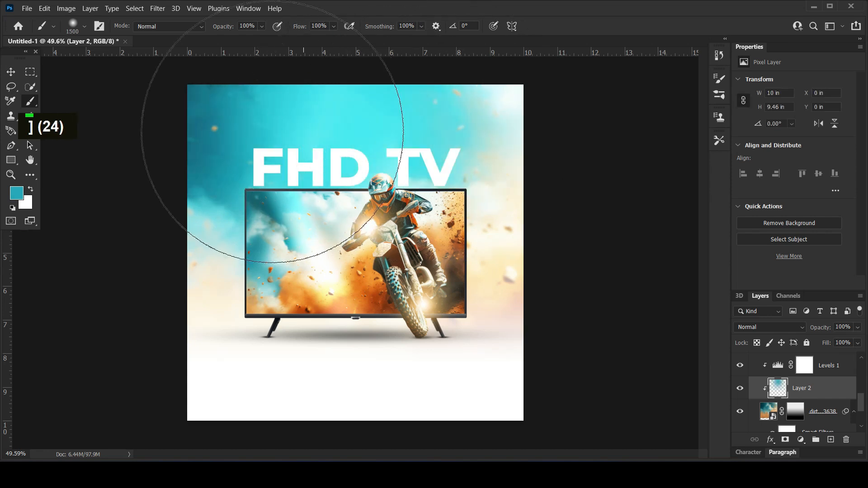
click(453, 87)
click(214, 86)
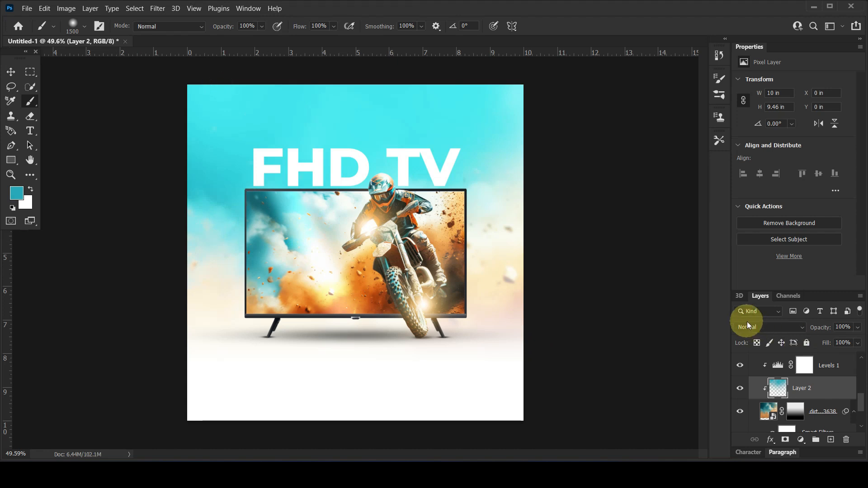
- Keep the teal layer's blend mode Normal, lower its opacity to 19%, and toggle its visibility to compare the effect
click(747, 326)
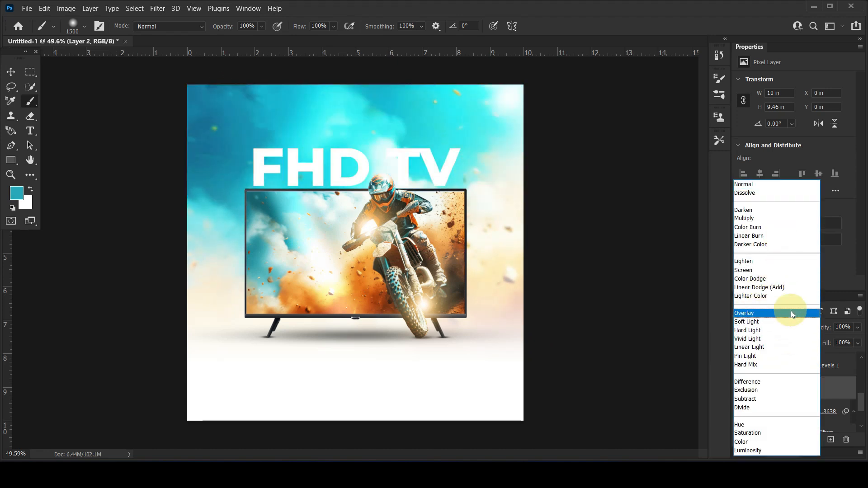
click(664, 4)
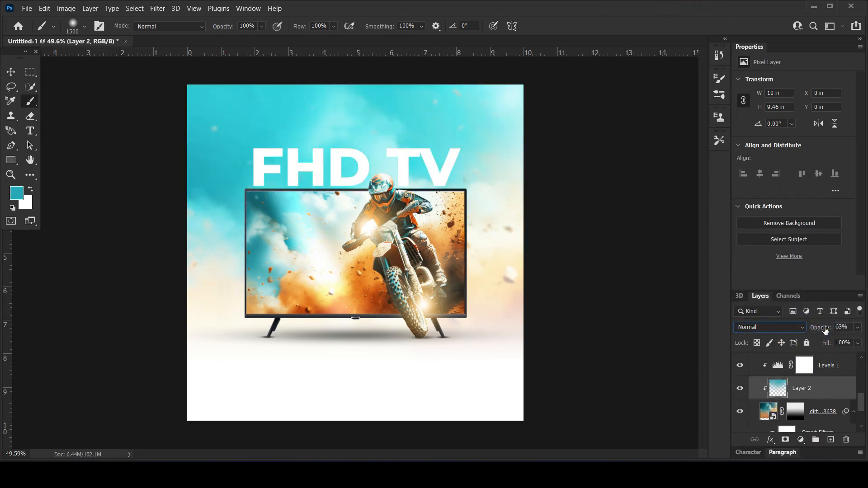
drag(804, 332, 828, 333)
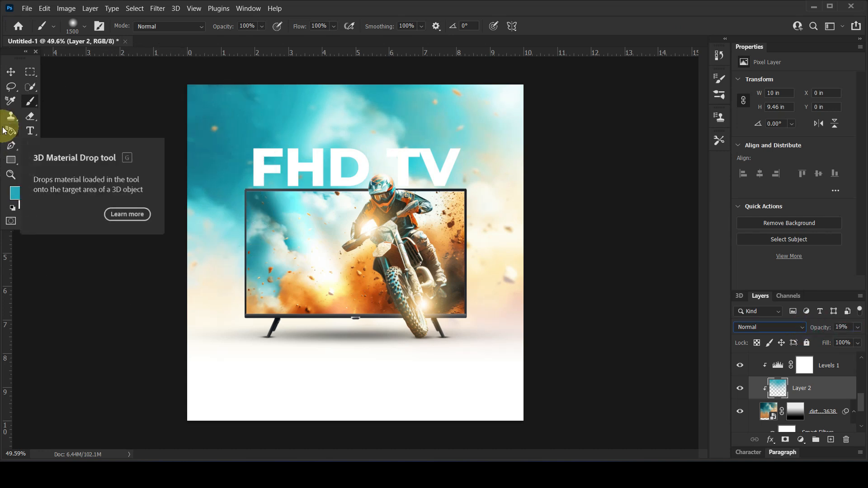
click(10, 72)
click(740, 388)
click(745, 389)
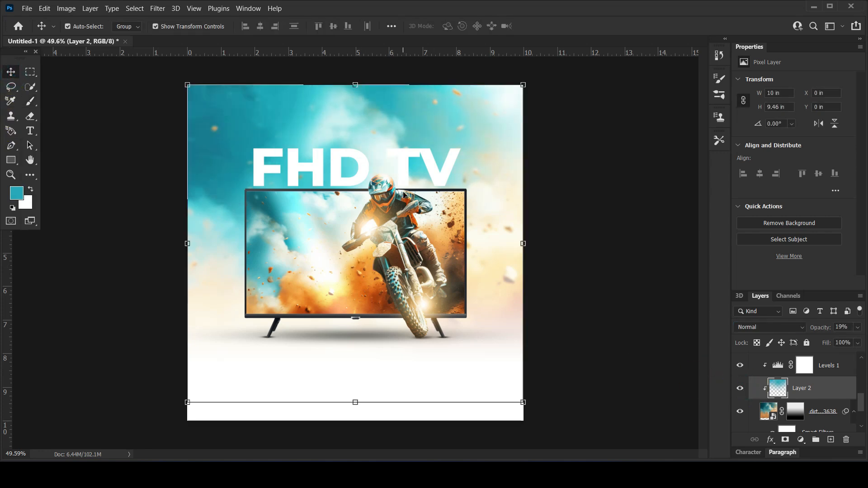
- Add a Multiply drop shadow to the FHD TV text with 20% opacity, 6 px distance, 3% spread and 4 px size
click(408, 171)
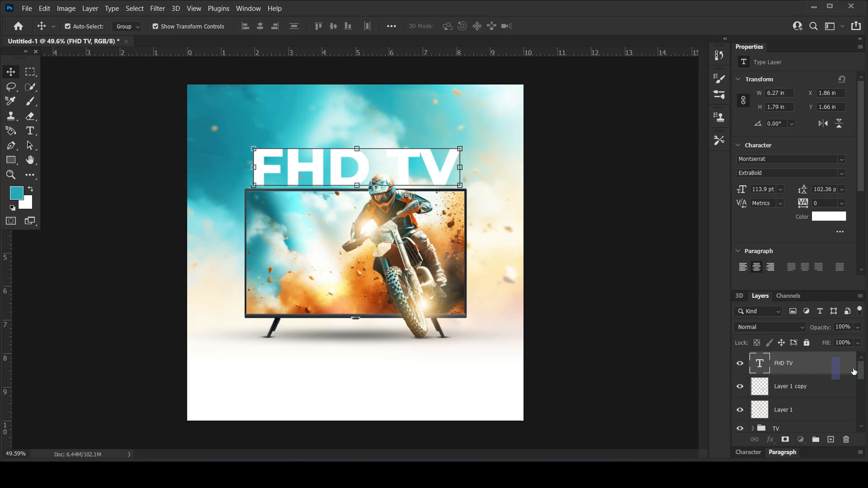
double_click(854, 372)
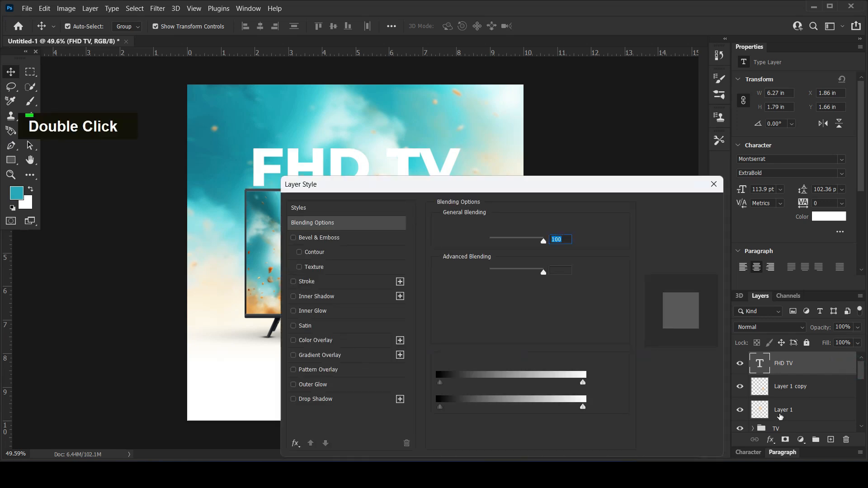
click(312, 402)
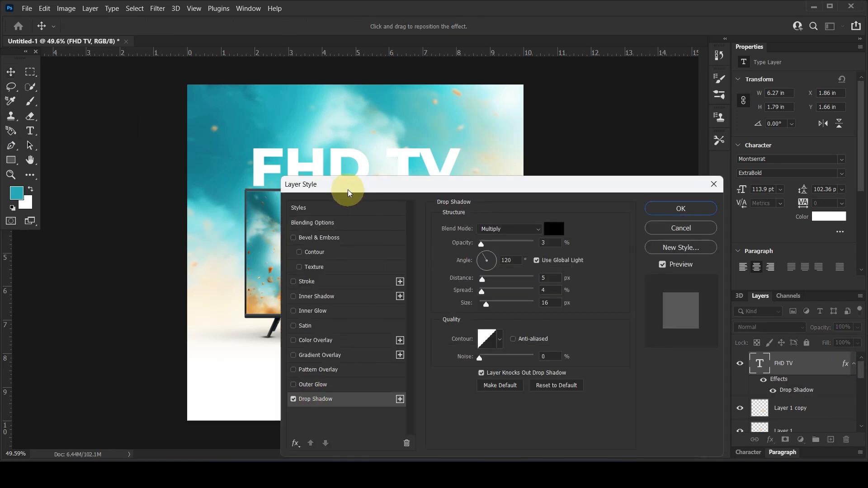
drag(348, 190, 508, 173)
drag(652, 214, 660, 216)
drag(669, 251, 649, 267)
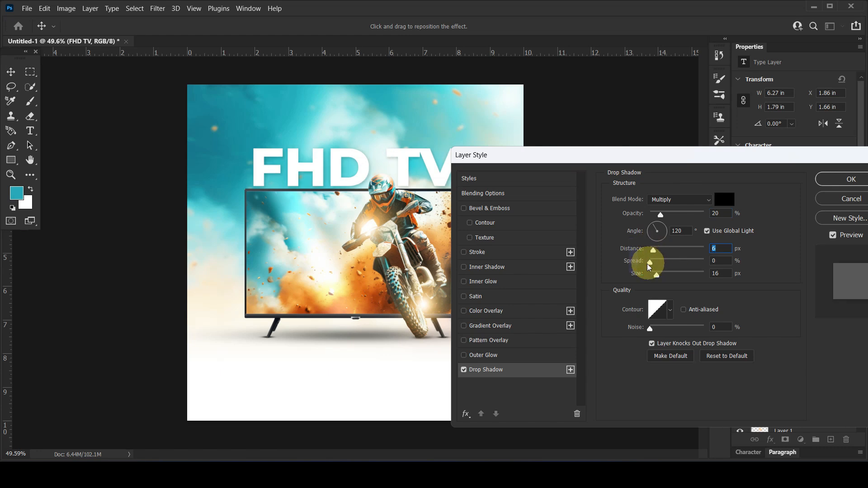
click(645, 265)
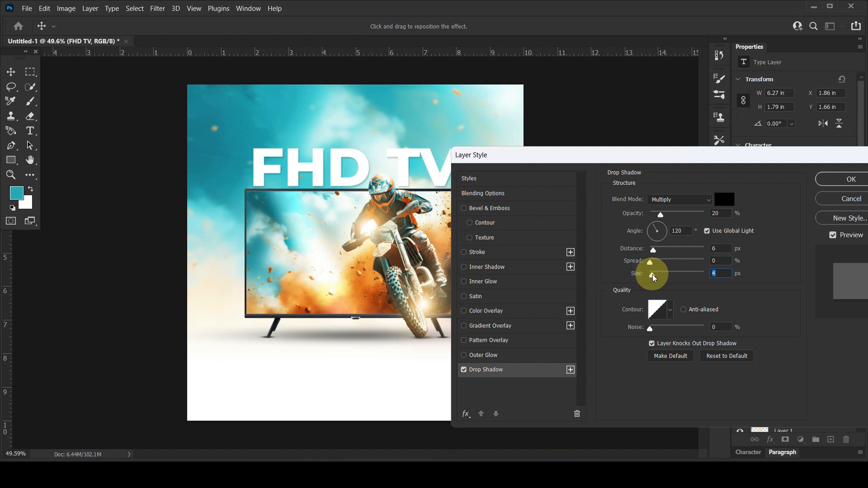
click(653, 263)
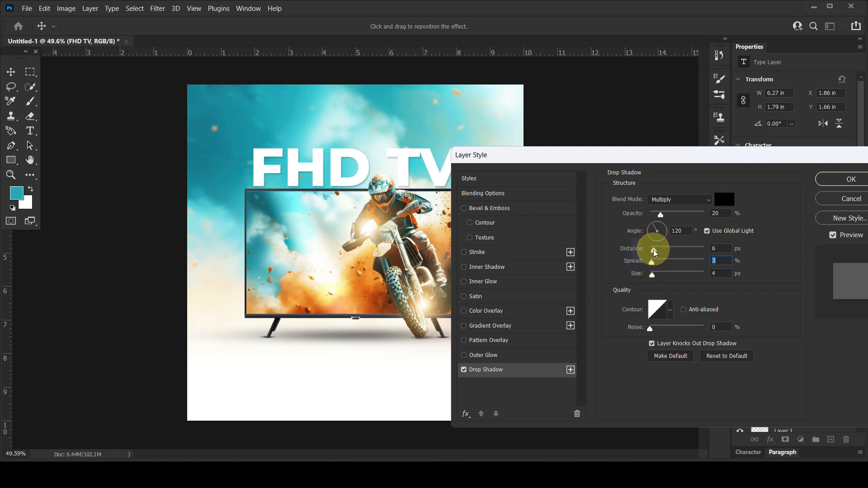
click(831, 180)
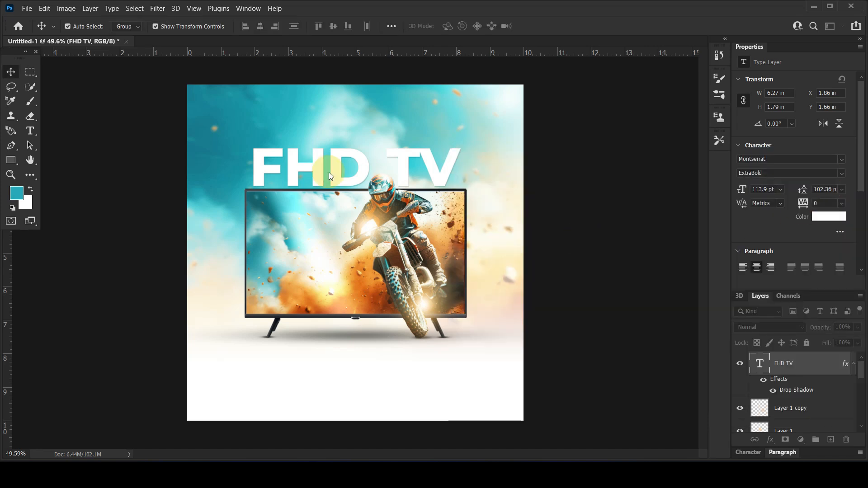
- Enlarge the blurred dirt-bike background image to 128.91% and align it with the canvas's lower-left corner
scroll(817, 405, down, 4)
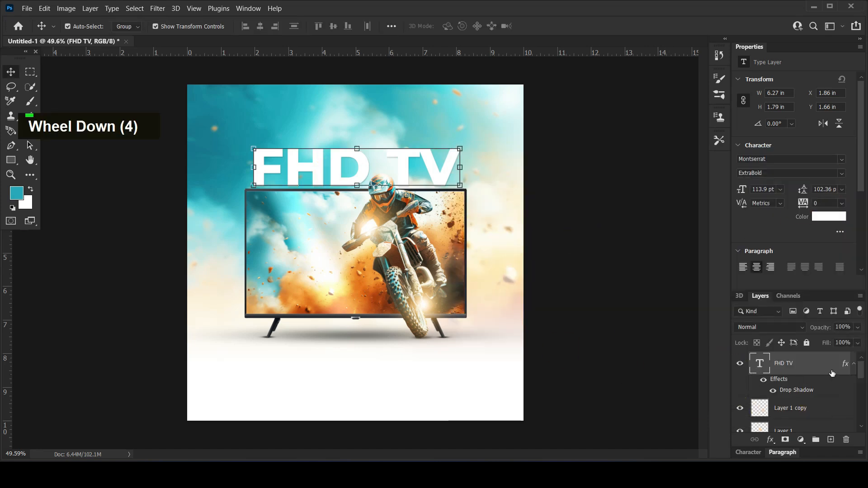
scroll(850, 371, down, 4)
click(818, 374)
scroll(542, 266, down, 9)
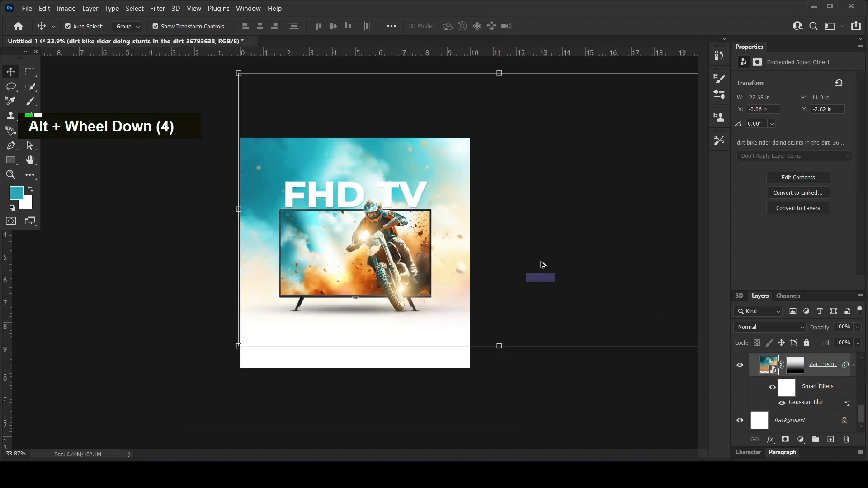
click(603, 144)
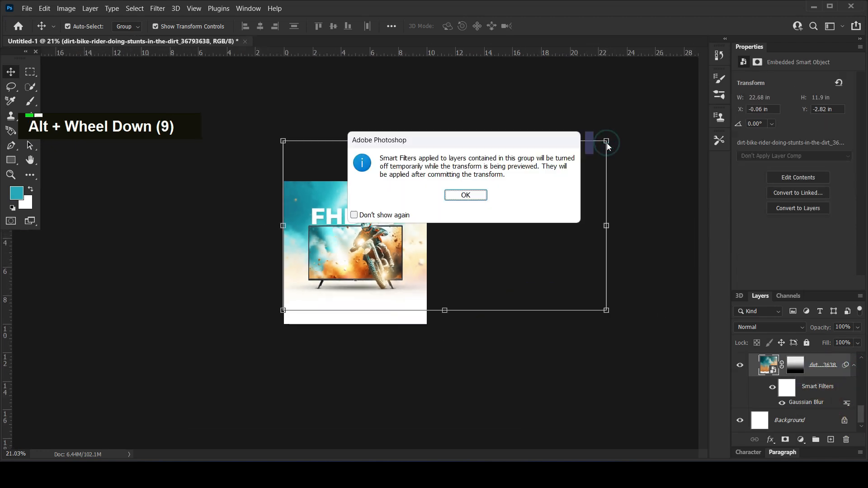
click(468, 195)
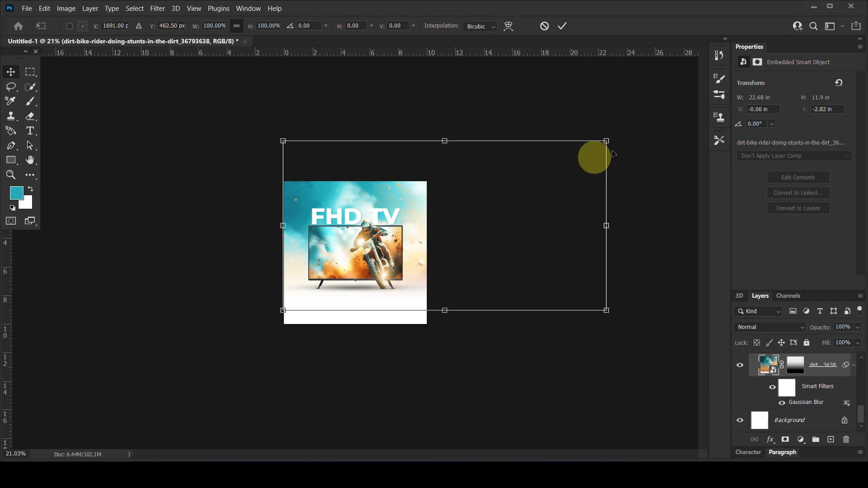
drag(647, 127, 699, 92)
drag(409, 203, 411, 216)
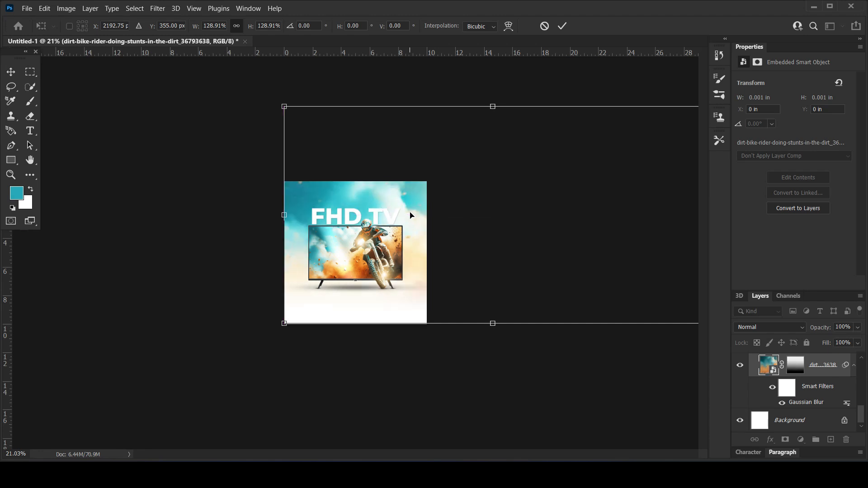
key(Return)
click(201, 221)
alt+scroll(202, 221, up, 8)
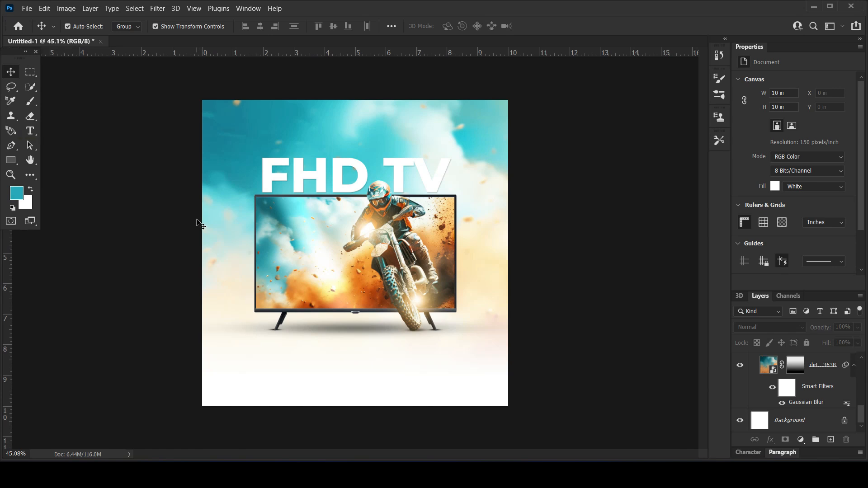
- Move the blurred background image straight down to Y -2.66 in, keeping its left edge on the canvas edge
alt+scroll(448, 235, down, 11)
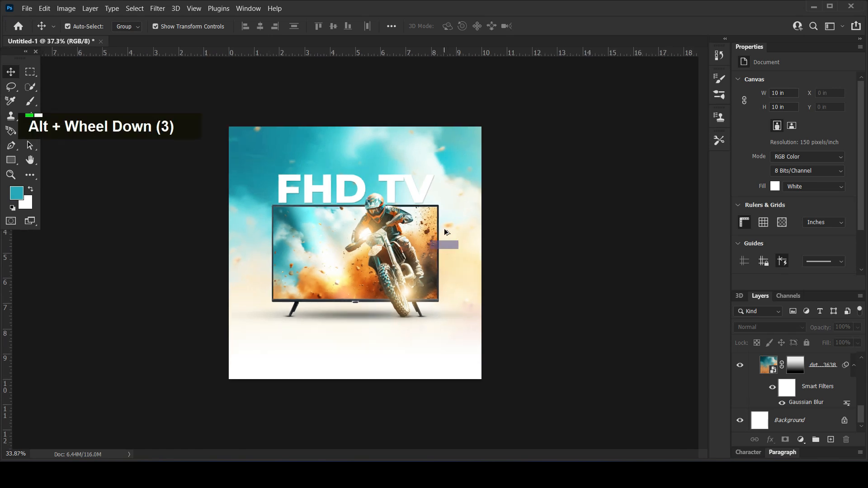
click(379, 213)
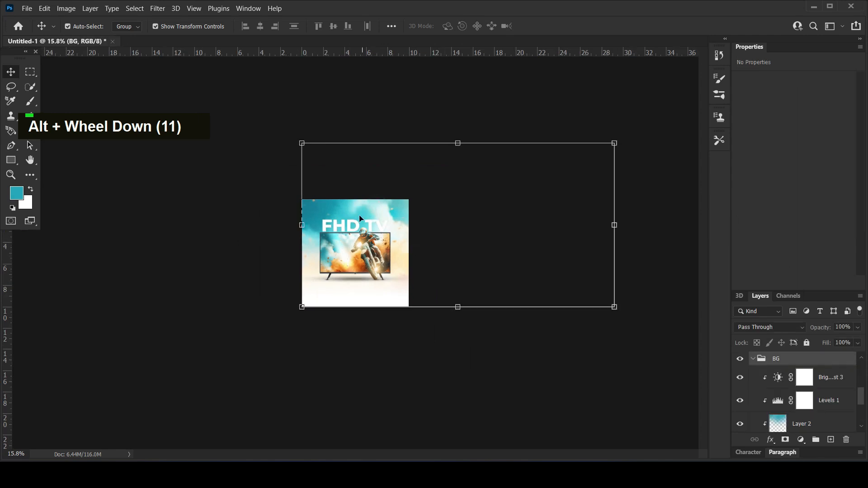
scroll(783, 419, down, 5)
click(817, 378)
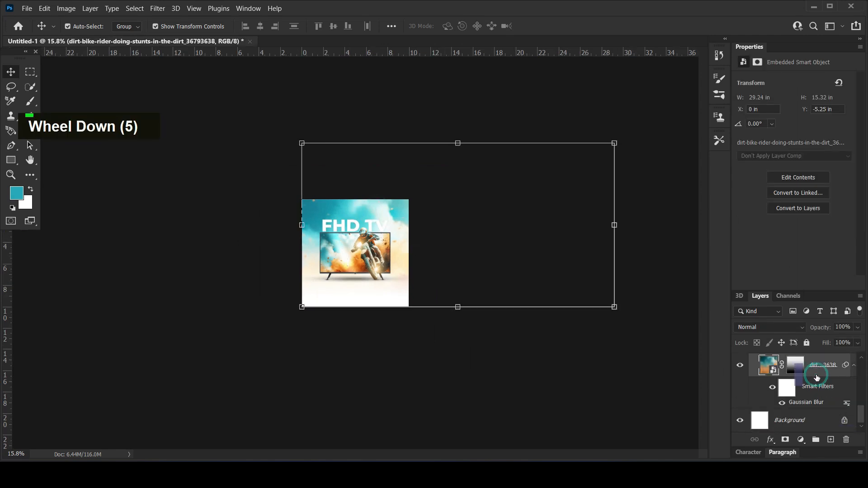
key(ctrl+t)
click(473, 196)
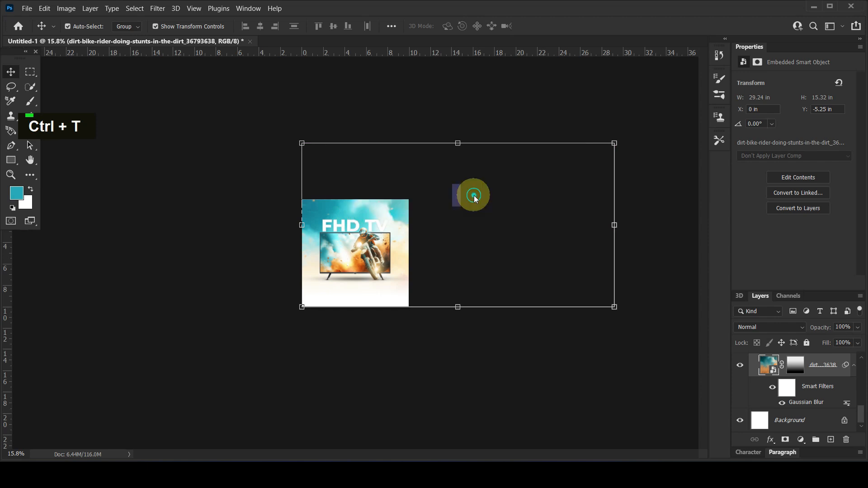
drag(357, 225, 357, 240)
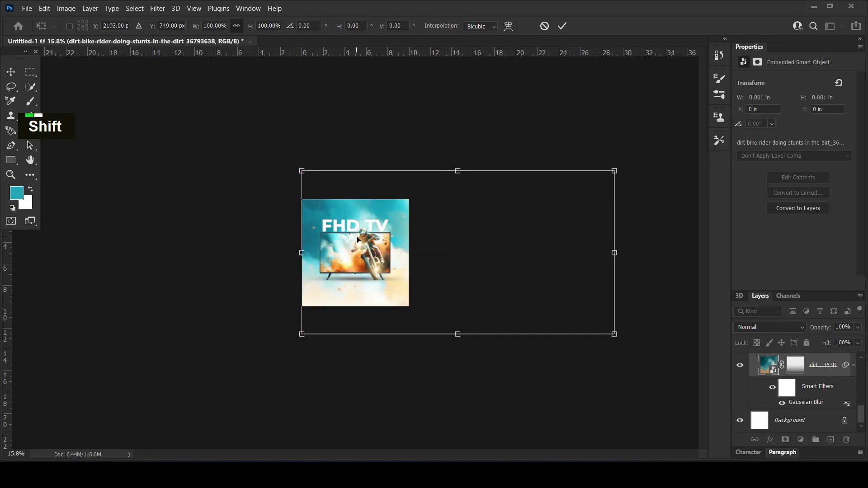
key(Return)
click(400, 216)
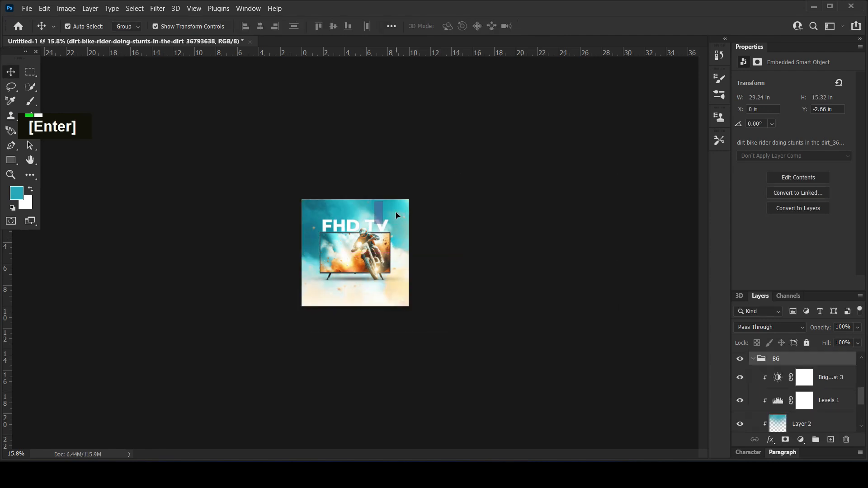
click(215, 219)
scroll(241, 230, up, 7)
alt+scroll(243, 232, up, 4)
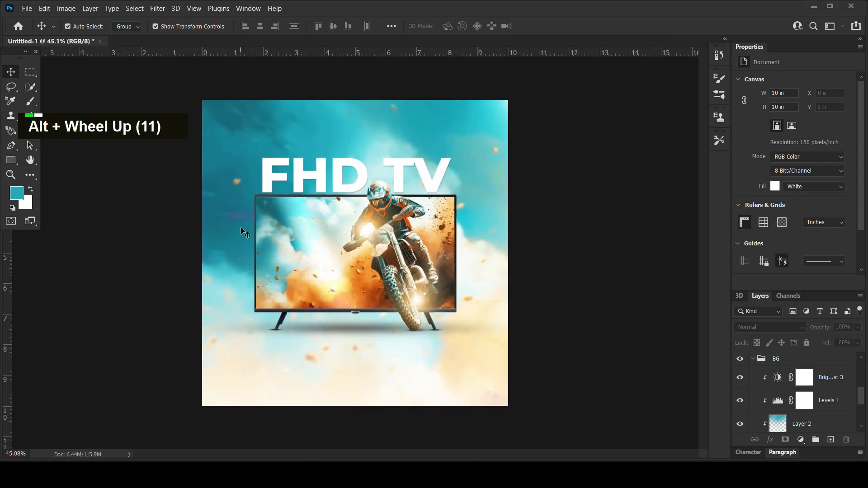
- Draw upward black gradients on the background image's layer mask to fade its lower part, and toggle the layer's visibility to compare
click(466, 135)
scroll(804, 403, down, 2)
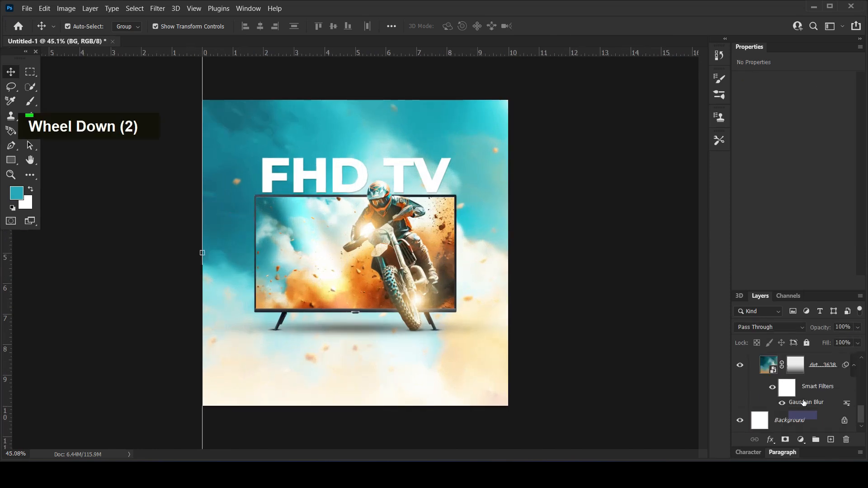
click(789, 371)
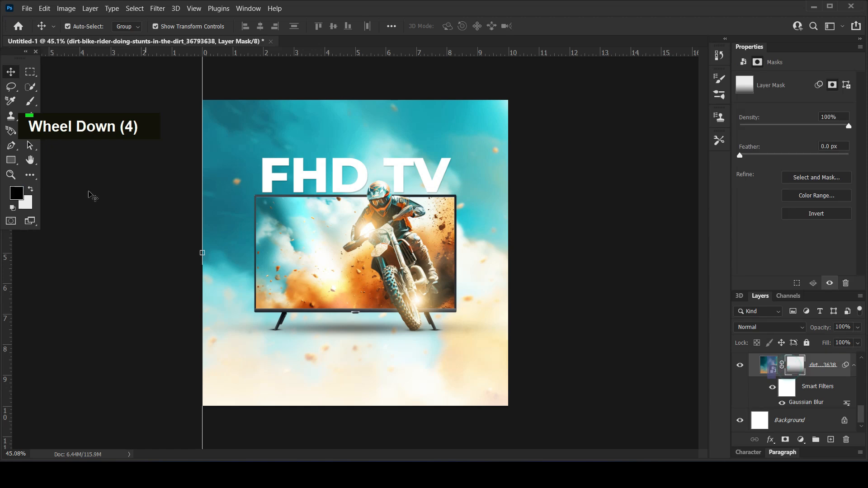
click(30, 175)
click(80, 401)
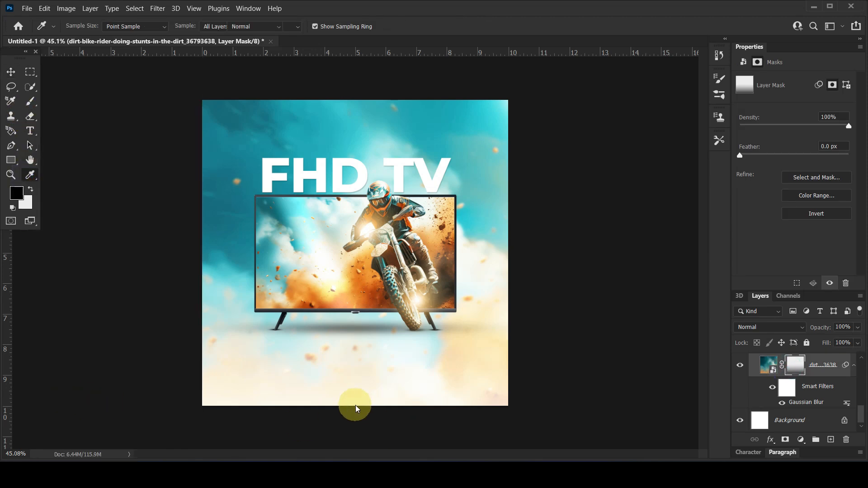
drag(357, 289, 357, 288)
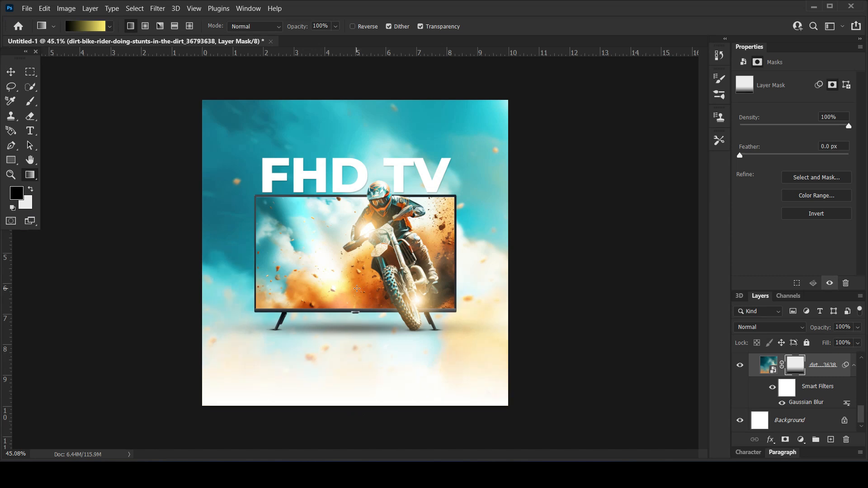
drag(357, 400, 367, 354)
drag(369, 239, 369, 238)
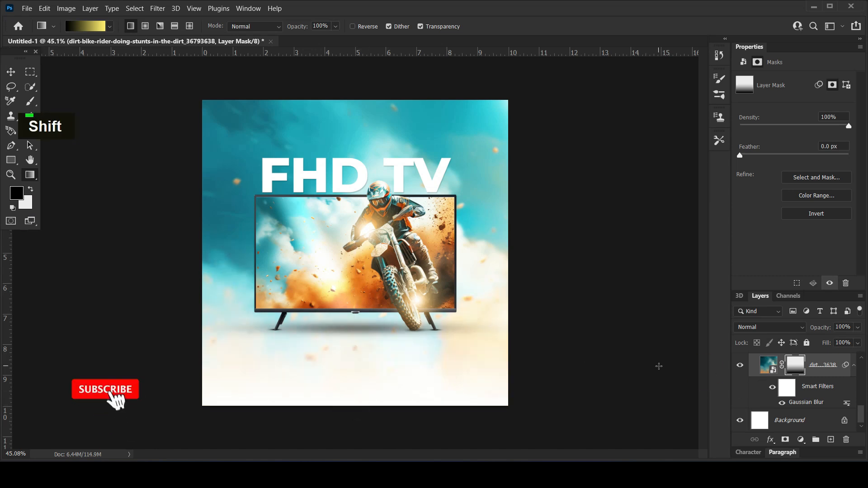
scroll(781, 390, up, 2)
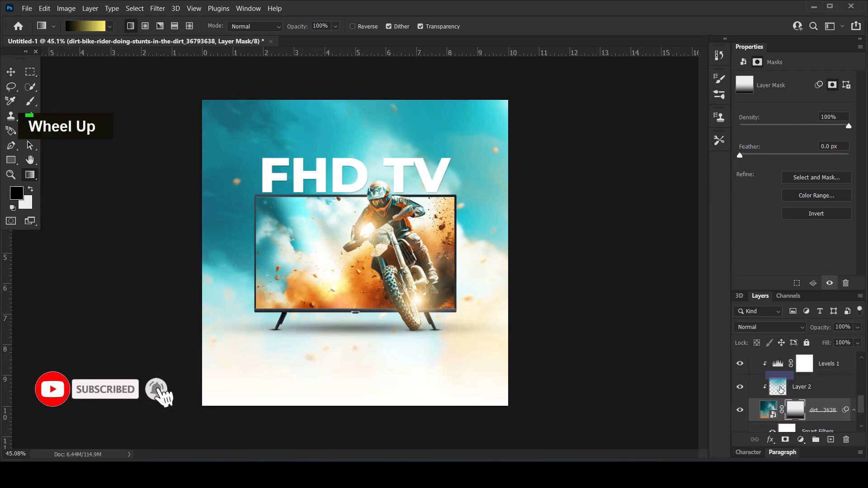
click(739, 411)
click(740, 411)
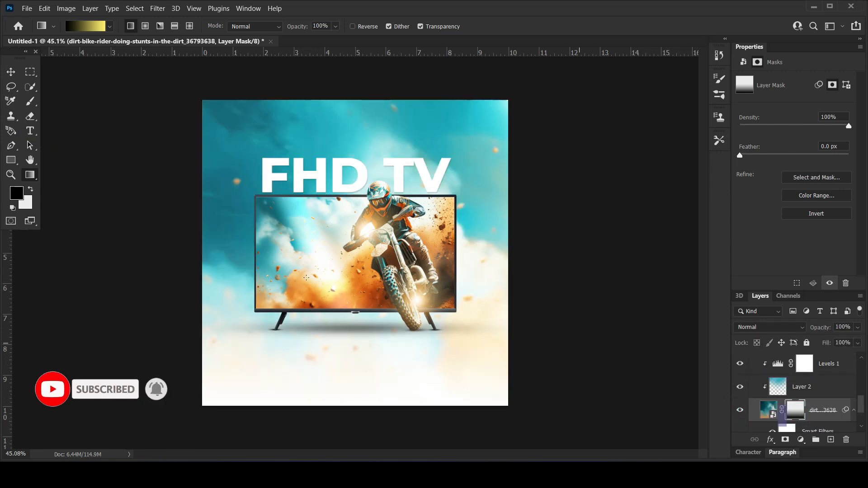
- Paint black on the background's mask with an 800 px cloud-textured brush, erasing the area below and beside the lower TV
click(32, 104)
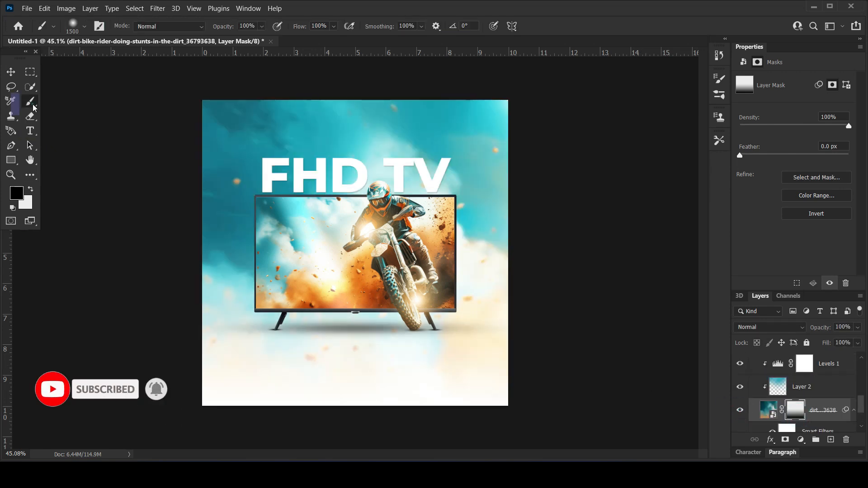
click(73, 25)
click(58, 131)
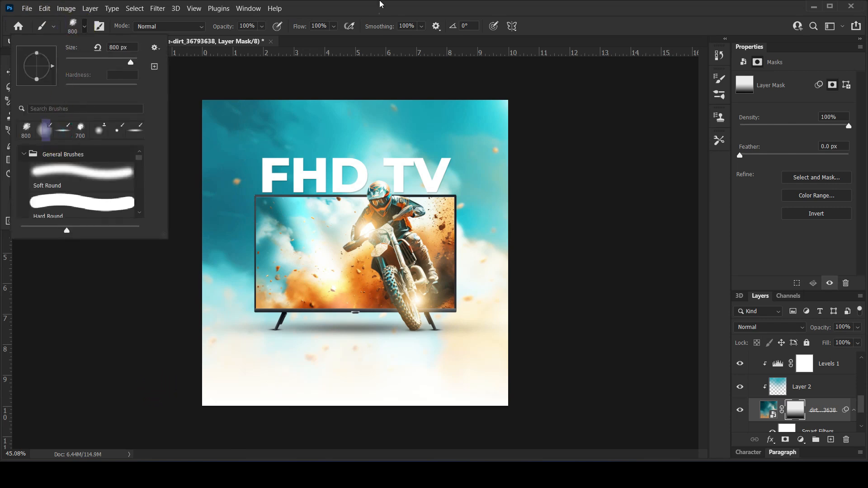
click(403, 398)
double_click(300, 370)
double_click(219, 335)
double_click(221, 311)
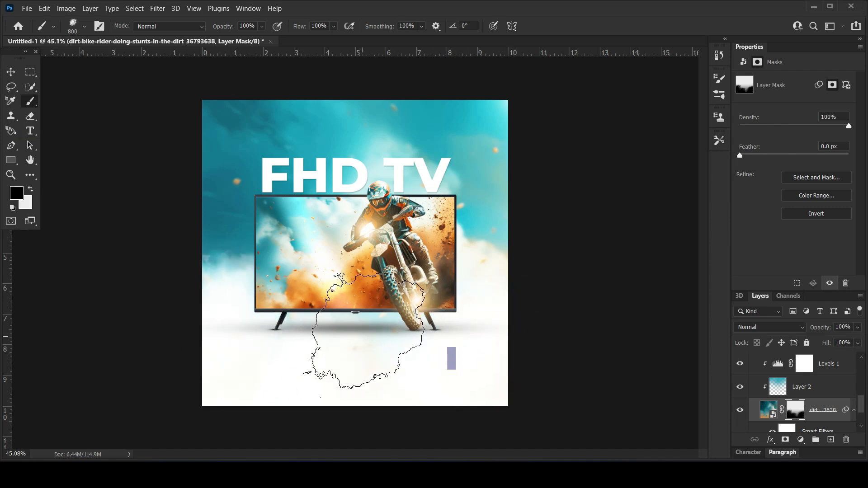
- Hide the layer effects of the FHD TV text
click(11, 71)
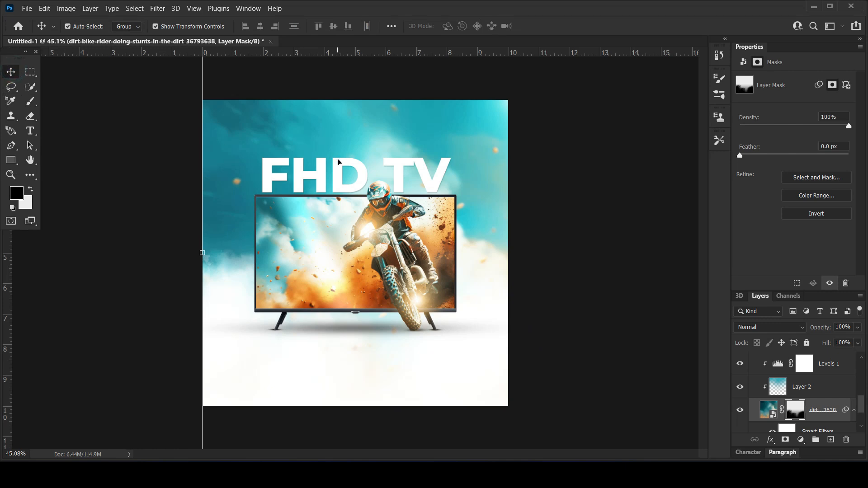
click(336, 161)
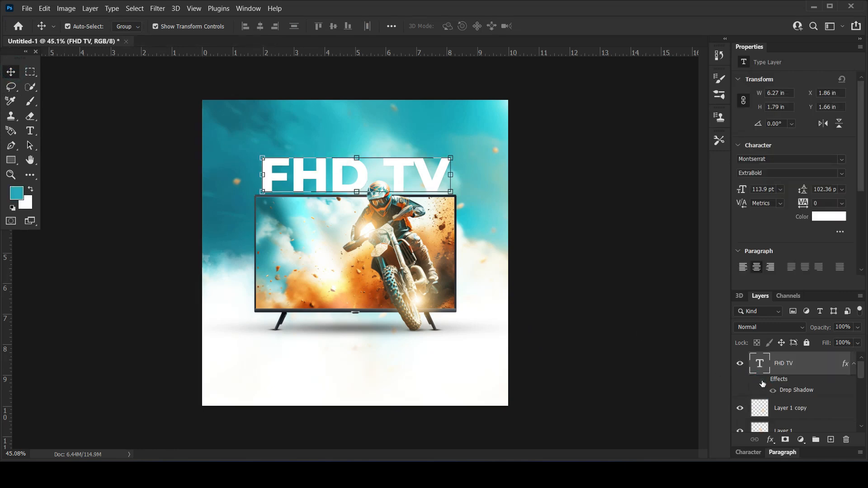
click(564, 279)
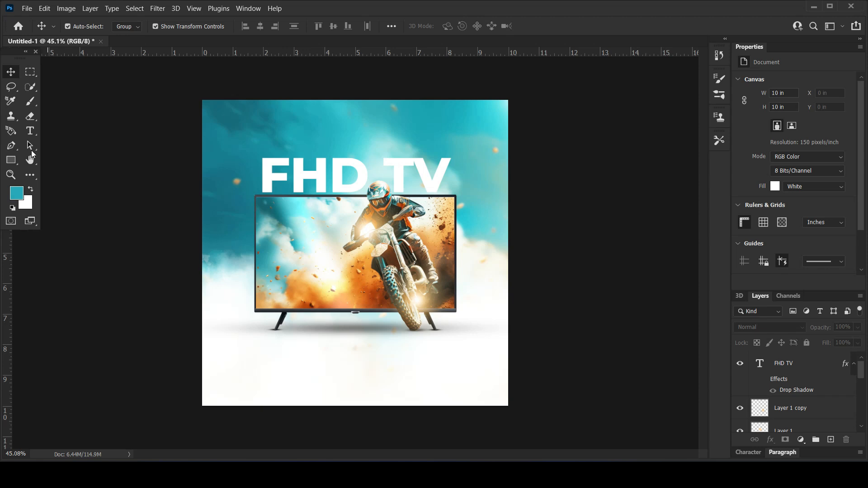
- Copy the word "Smart" from the detail text file and paste it as a new text layer above the FHD TV headline
click(30, 131)
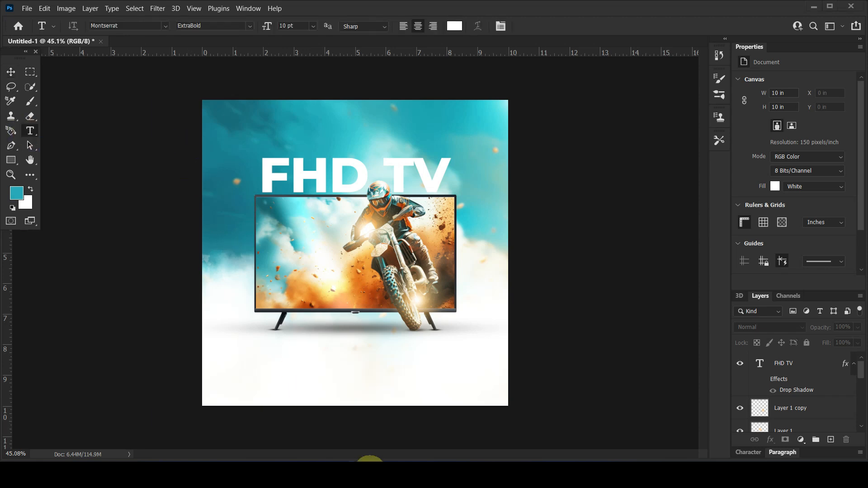
click(370, 470)
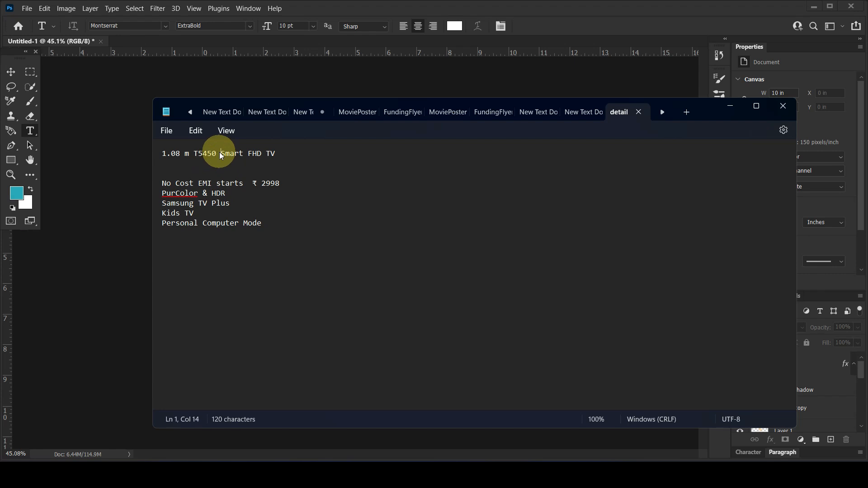
drag(221, 156, 244, 156)
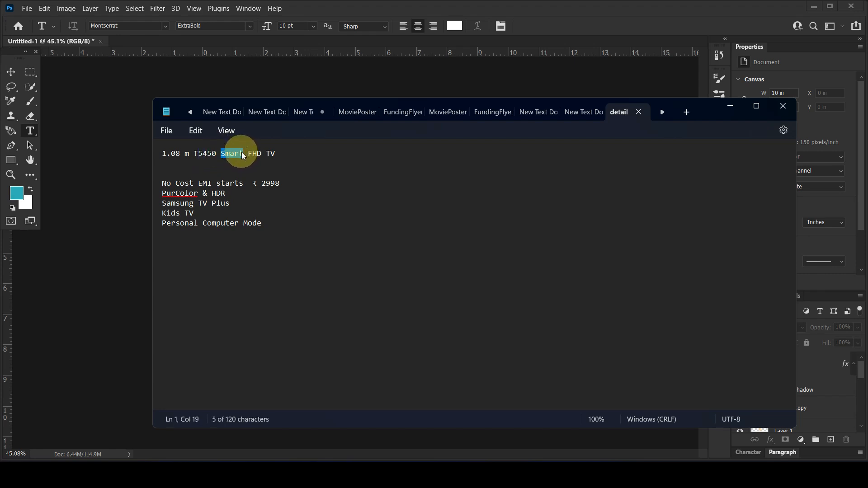
key(ctrl)
click(322, 459)
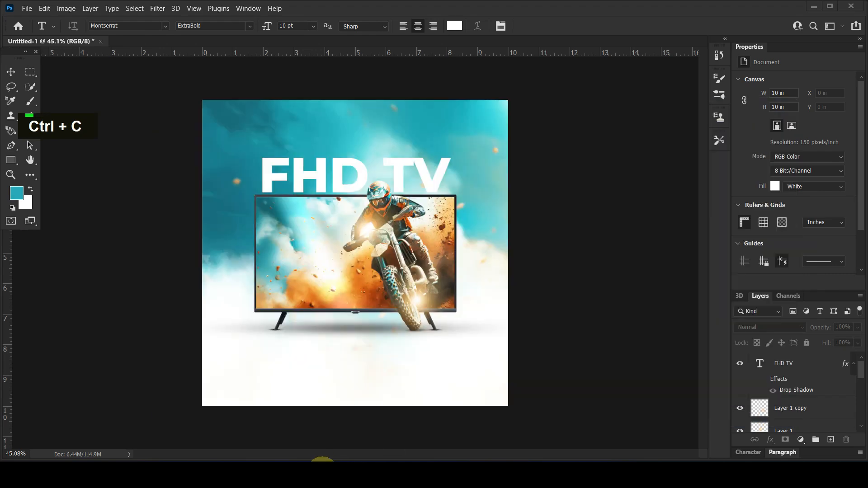
click(295, 133)
key(ctrl)
click(11, 72)
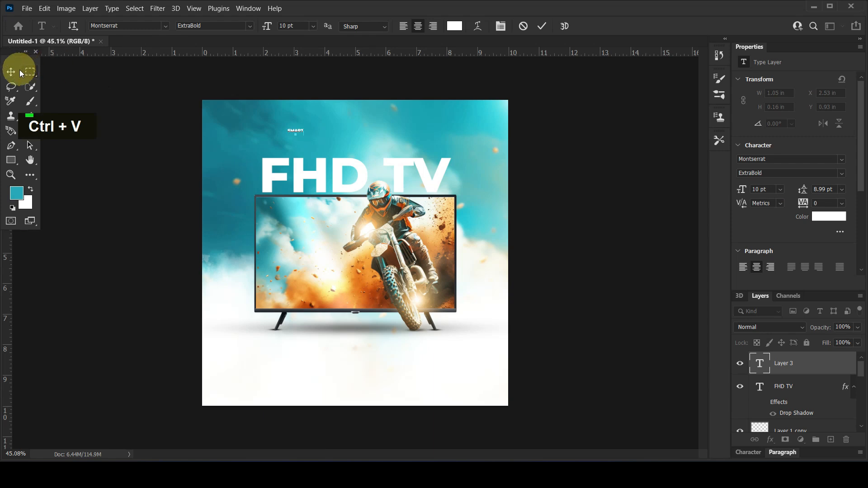
- Scale the Smart text to about 499% and centre it directly above the FHD TV headline
key(ctrl+t)
drag(304, 129, 375, 144)
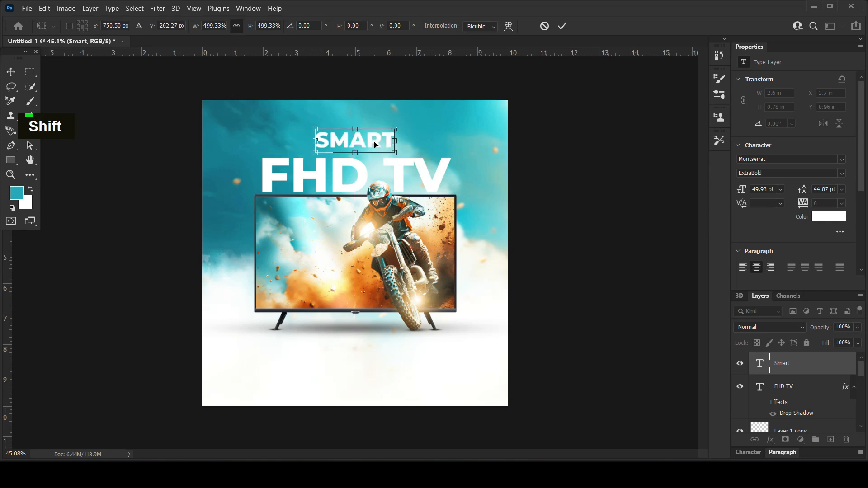
key(Return)
- Place the Samsung logo image in the canvas's upper-left corner, about 1.76 in wide at X 0.5 in, Y 0.4 in
drag(622, 225, 613, 248)
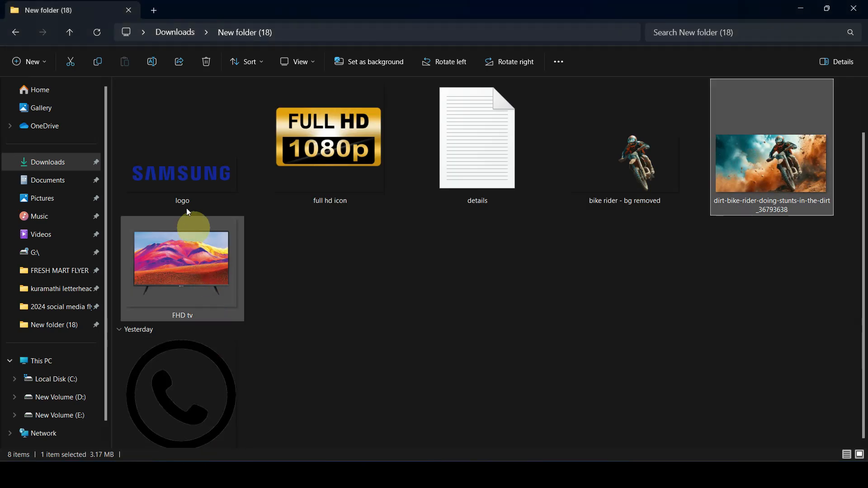
drag(189, 177, 270, 136)
drag(508, 300, 312, 194)
drag(278, 220, 259, 117)
key(Return)
key(Return)
- Add a white Solid Color fill layer above the logo and clip it to the logo
click(801, 439)
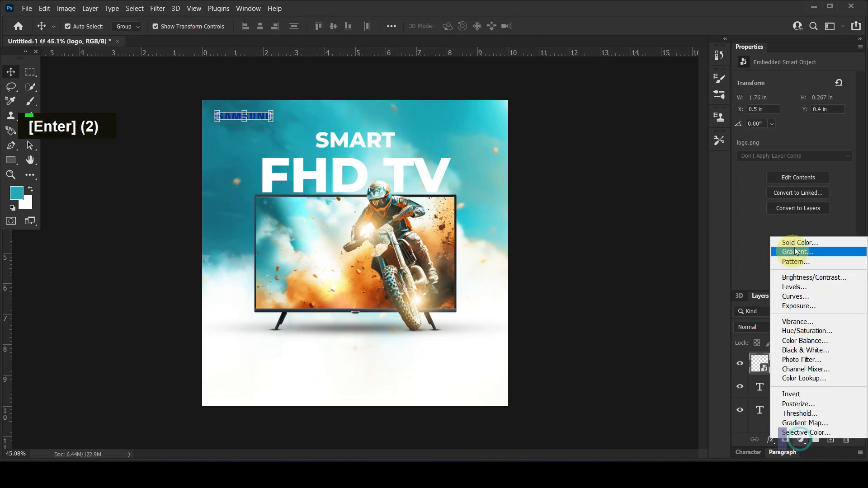
click(789, 242)
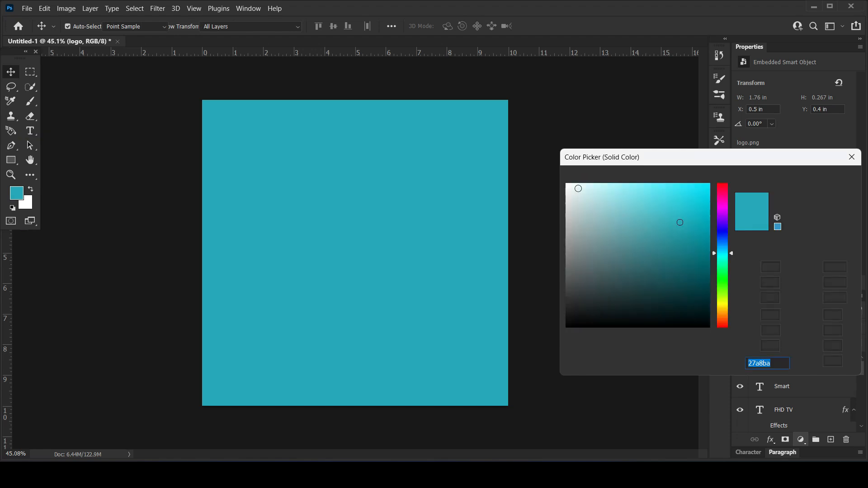
click(568, 184)
click(817, 179)
key(v)
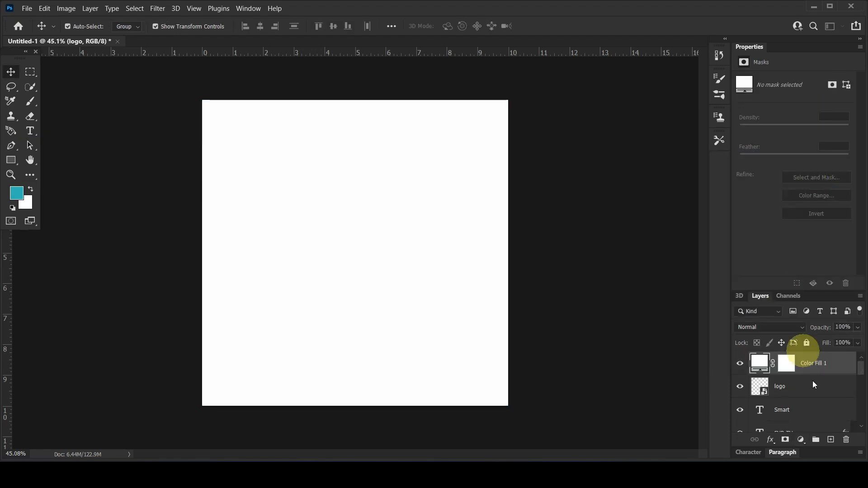
right_click(831, 370)
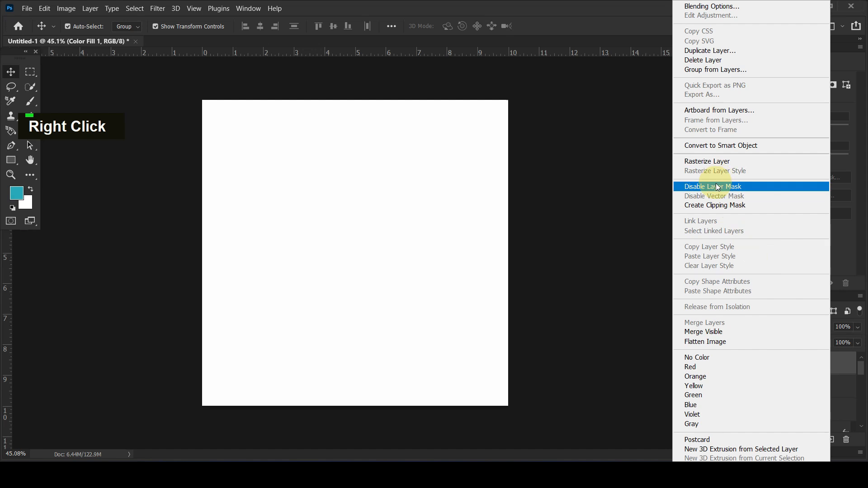
click(718, 205)
- Group the white fill and Samsung logo layers and name the group "logo"
ctrl+click(801, 380)
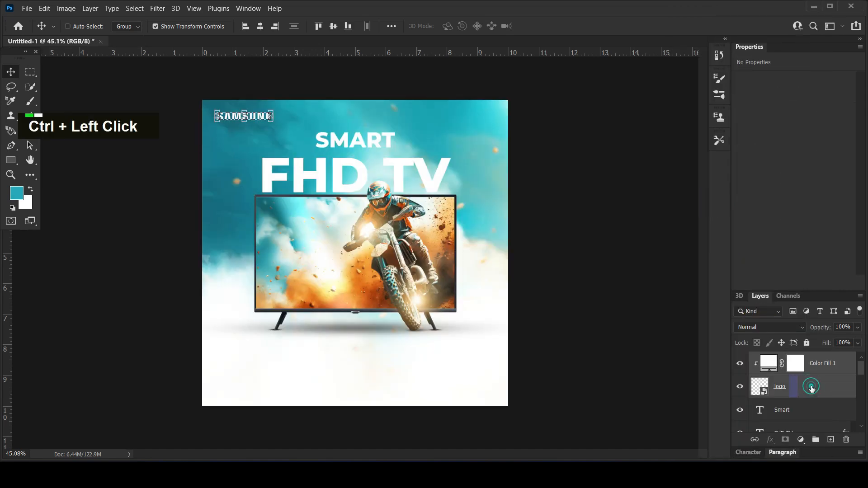
key(ctrl+g)
double_click(787, 360)
text(logo)
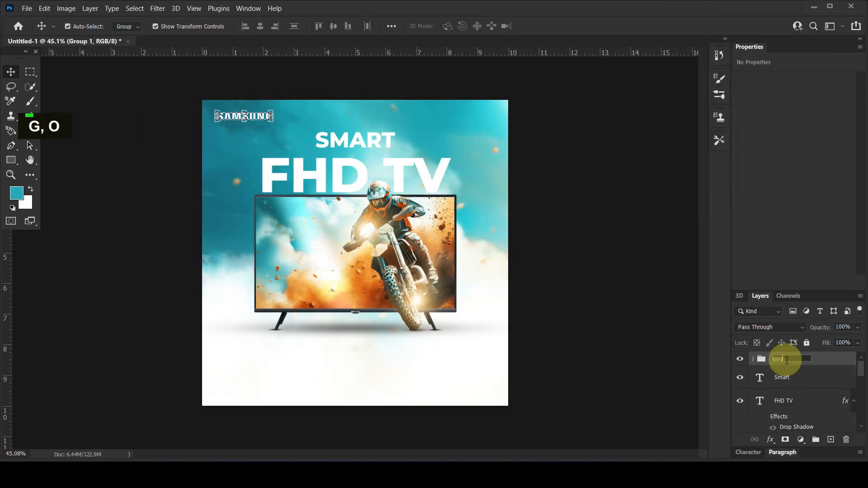
text(go)
key(Return)
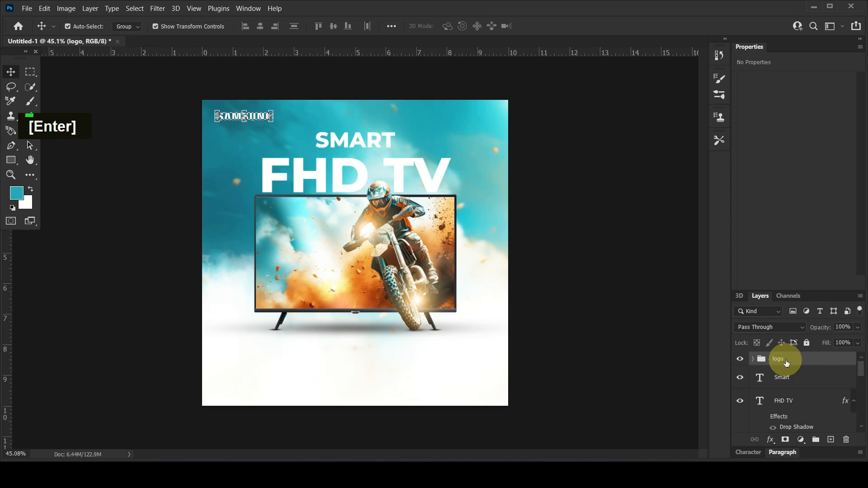
click(536, 186)
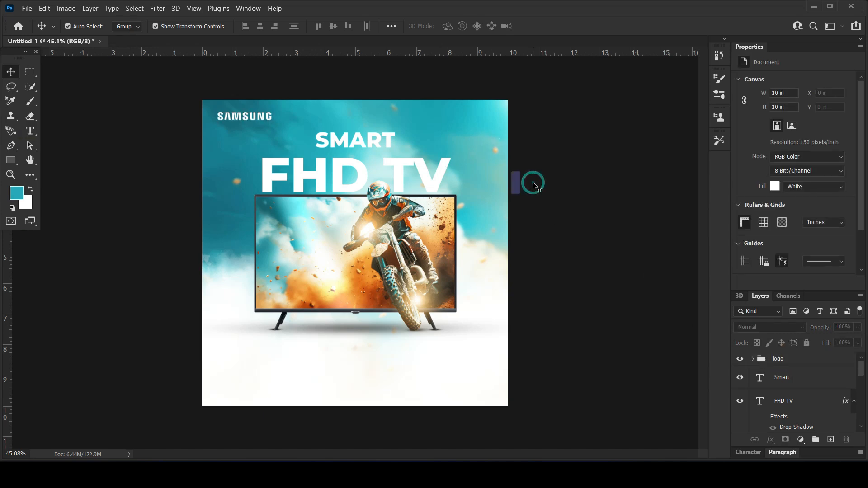
- Scale the logo group down slightly, keeping its lower-left corner in place
click(772, 363)
drag(274, 112, 264, 105)
key(Return)
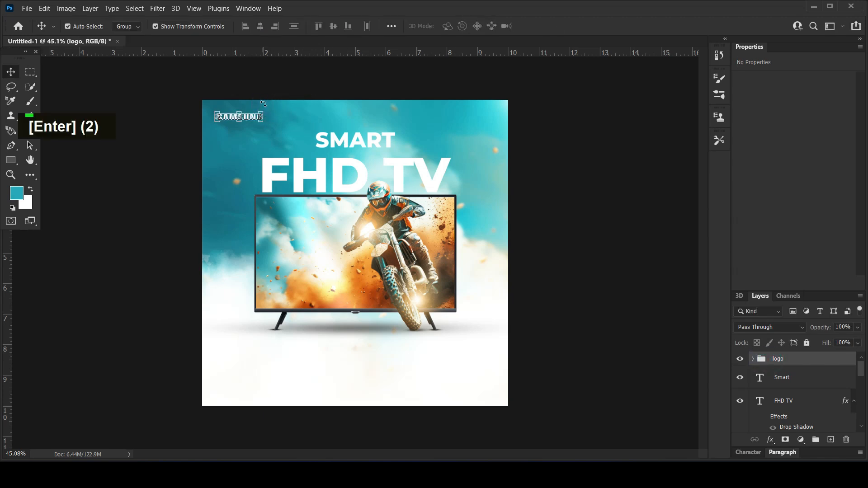
click(598, 333)
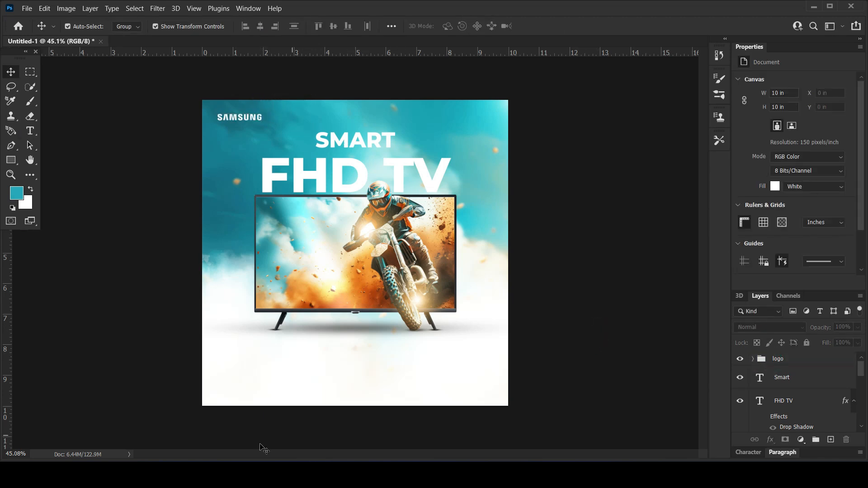
- Place the full hd icon image in the canvas's lower-right corner, centred at about X 1336 px, Y 1379 px
click(206, 452)
drag(312, 161, 372, 365)
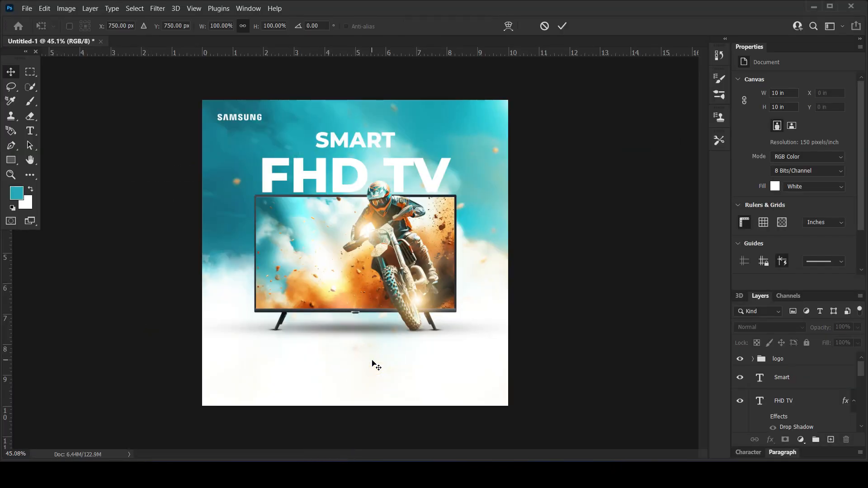
drag(354, 248, 475, 387)
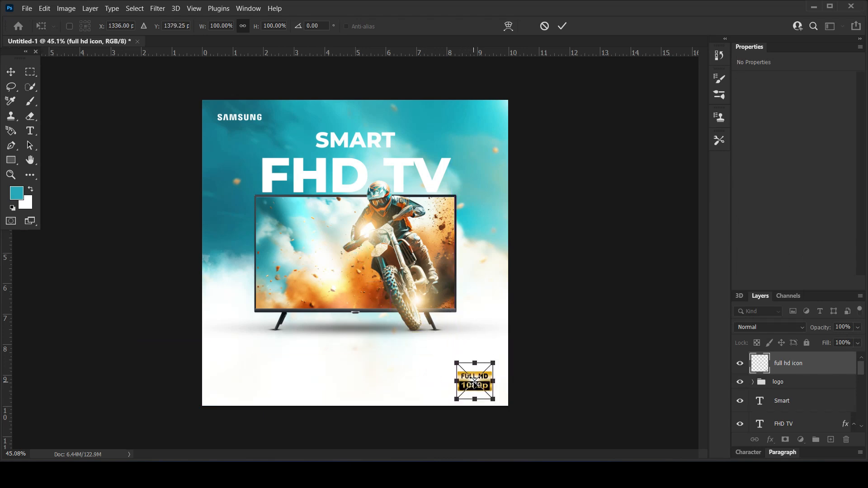
key(Return)
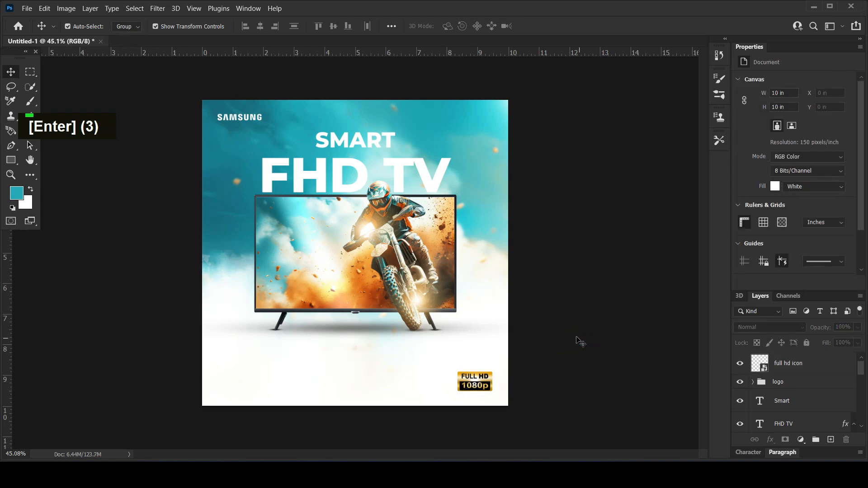
- Paint on the background image's layer mask to erase the remaining cloud texture below and beside the TV's base
scroll(795, 394, down, 5)
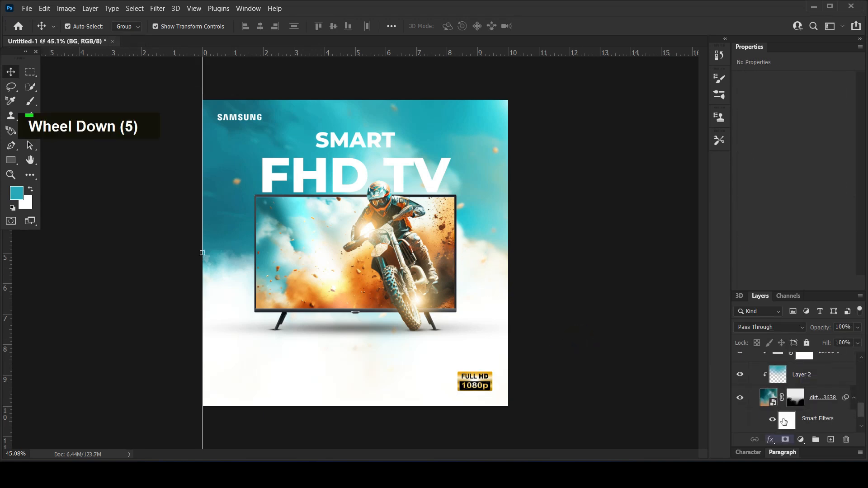
click(795, 388)
click(27, 104)
click(342, 373)
click(365, 356)
click(384, 360)
click(407, 362)
click(434, 353)
click(465, 326)
click(469, 317)
click(465, 314)
click(460, 311)
click(269, 348)
click(445, 349)
click(489, 345)
click(12, 74)
click(78, 281)
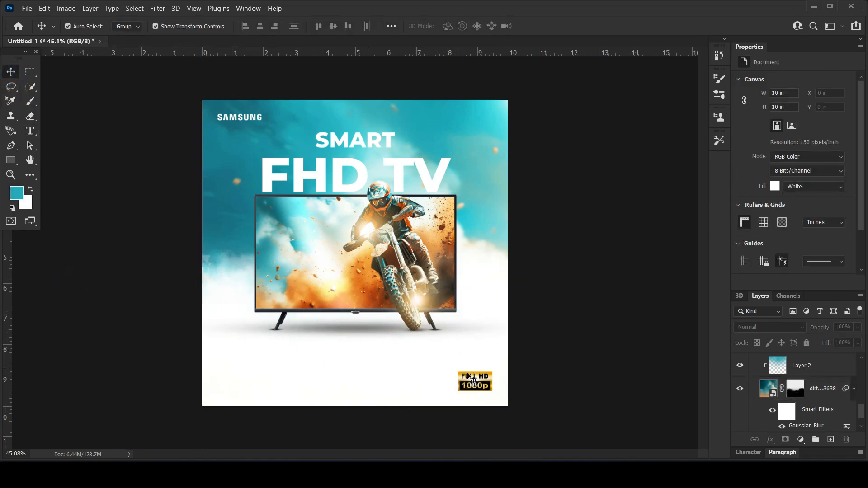
- Copy the four feature lines from PurColor & HDR to Personal Computer Mode and paste them as text below the TV's left leg
click(342, 475)
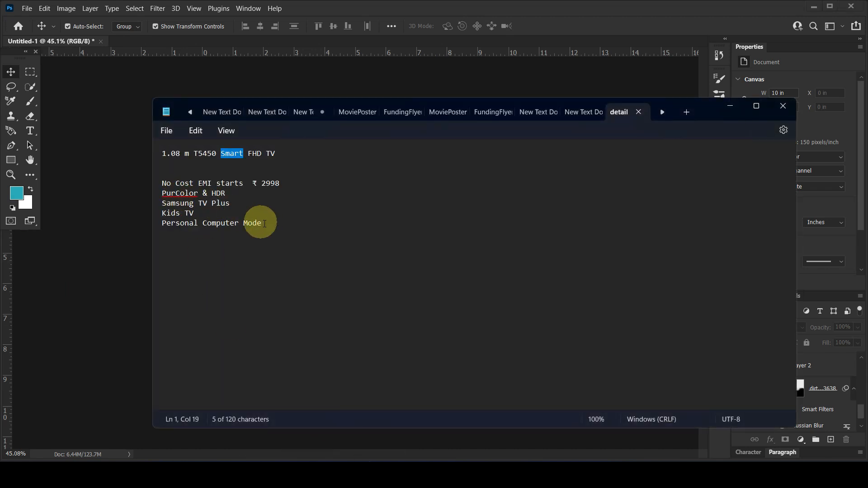
drag(262, 225, 159, 199)
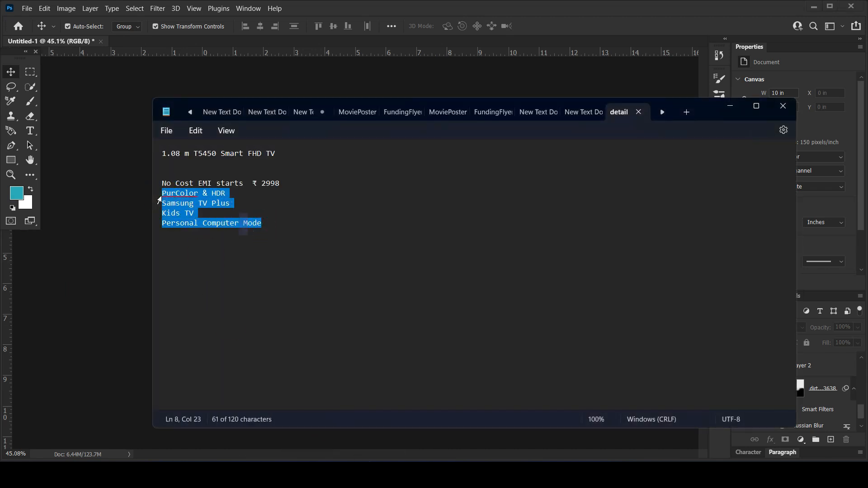
key(ctrl+c)
click(312, 413)
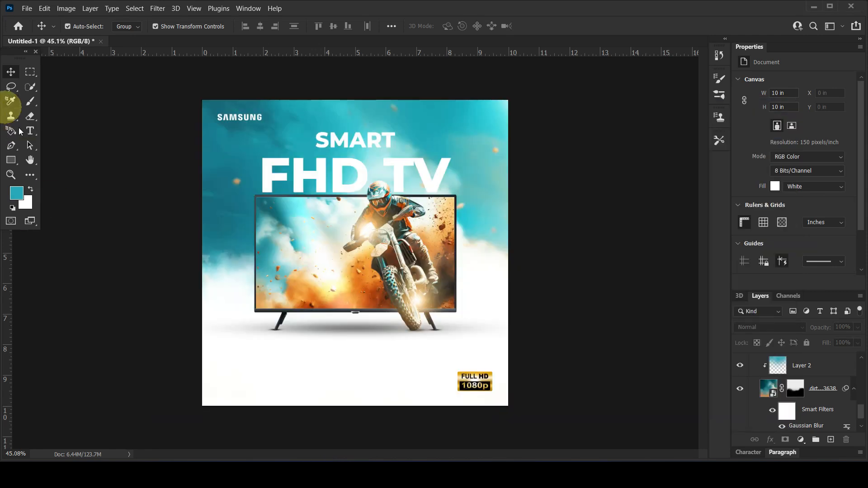
key(t)
click(239, 356)
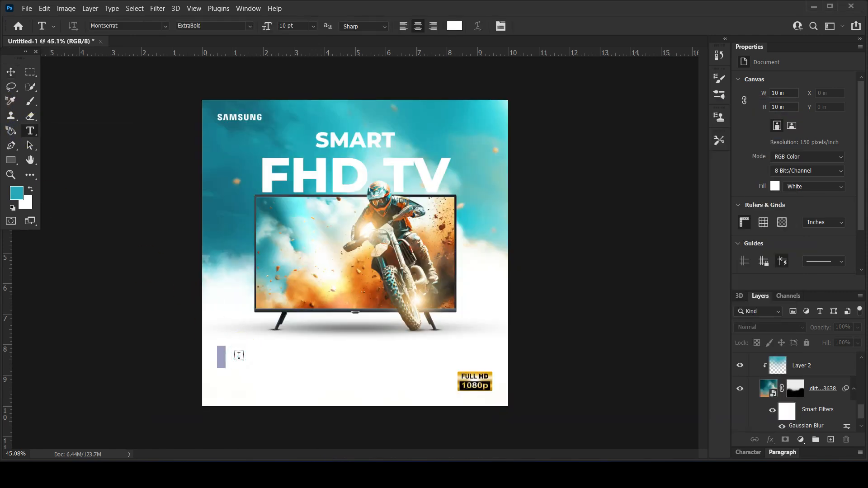
key(ctrl+v)
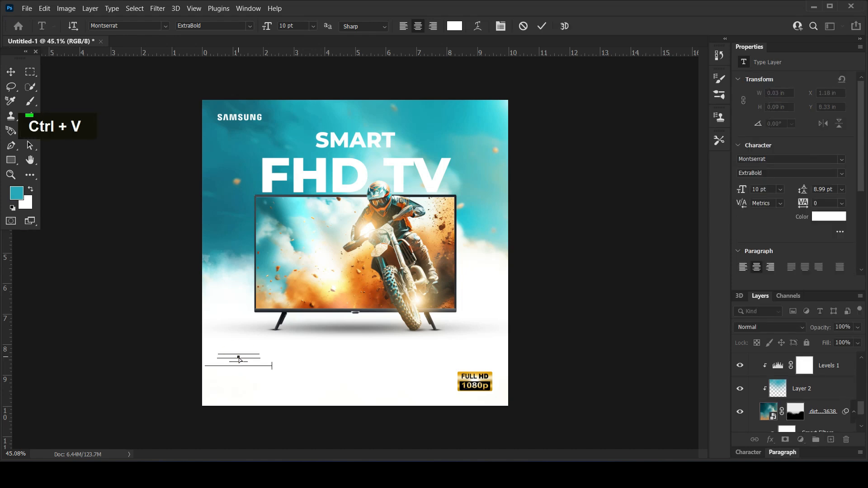
- Recolour all of the pasted feature text to a near-black grey
key(ctrl+a)
click(455, 26)
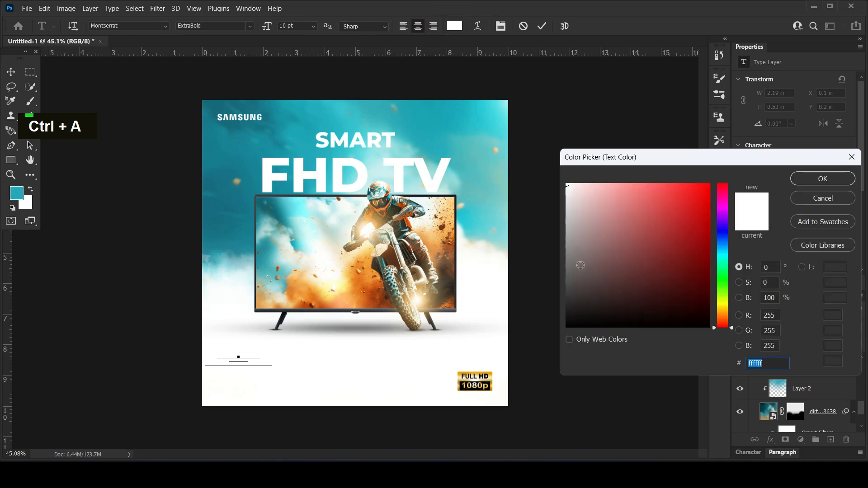
click(569, 296)
click(817, 179)
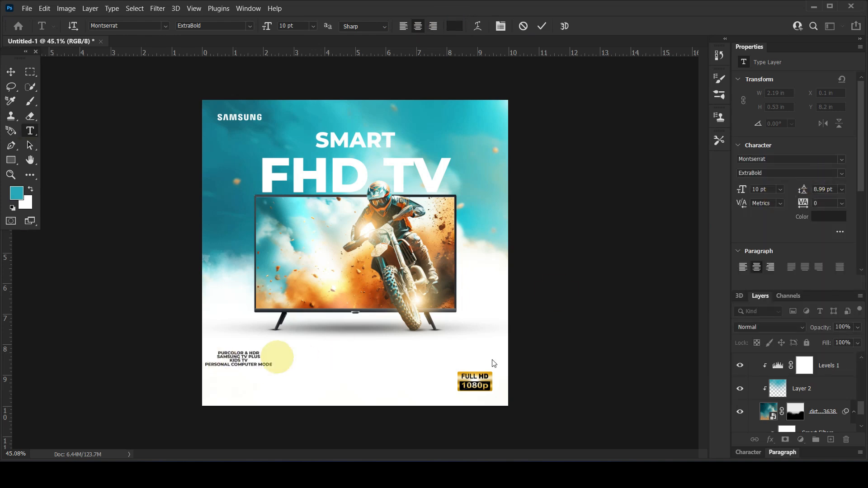
- Turn off All Caps for the feature text and set it to Montserrat Medium, 15 pt, with 16 pt leading
scroll(772, 237, down, 3)
scroll(772, 235, down, 6)
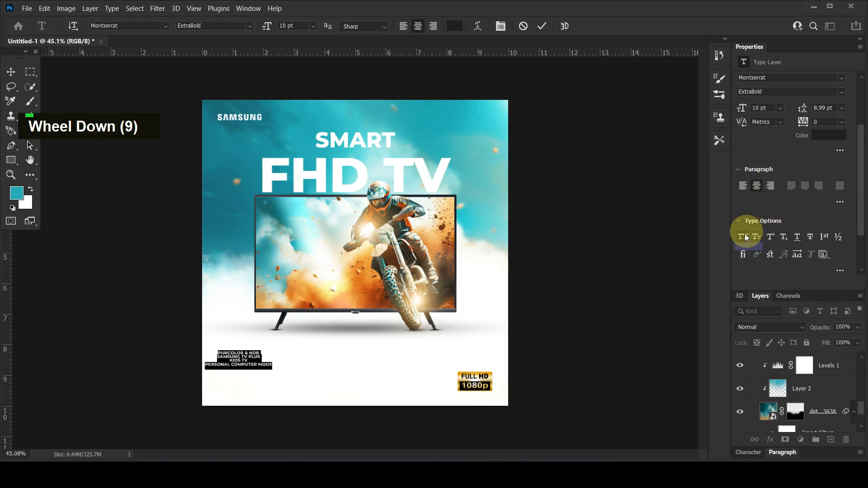
key(ctrl+a)
drag(739, 109, 742, 109)
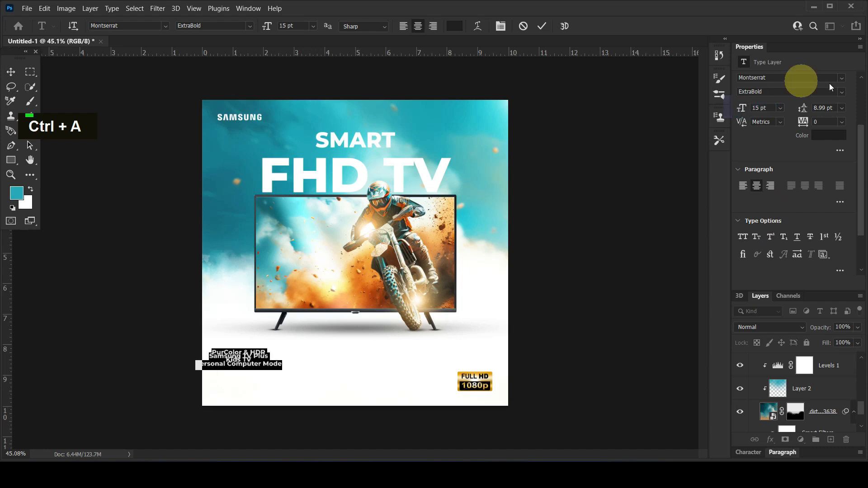
click(843, 91)
click(796, 175)
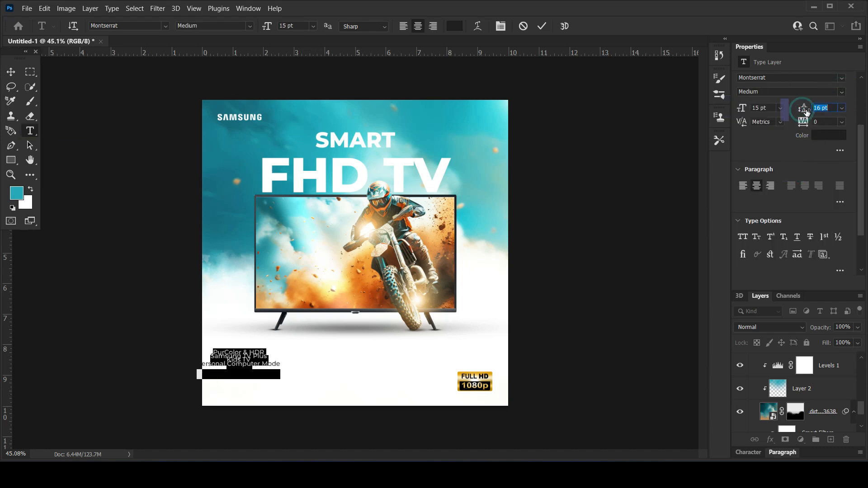
- Join the first three feature lines as "PurColor & HDR | Samsung TV Plus | Kids TV |", leaving Personal Computer Mode on the second line
click(260, 353)
key(BackSpace)
text(| Samsung TV Plus)
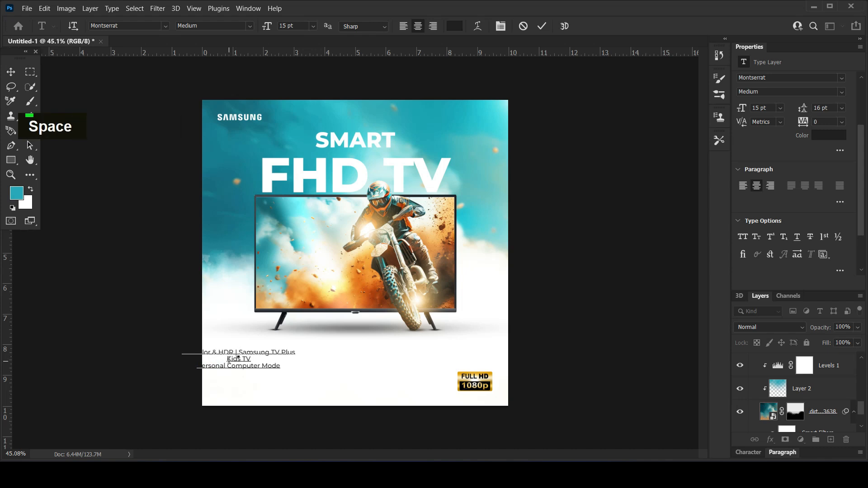
click(227, 359)
key(BackSpace)
text(| Kids TV |)
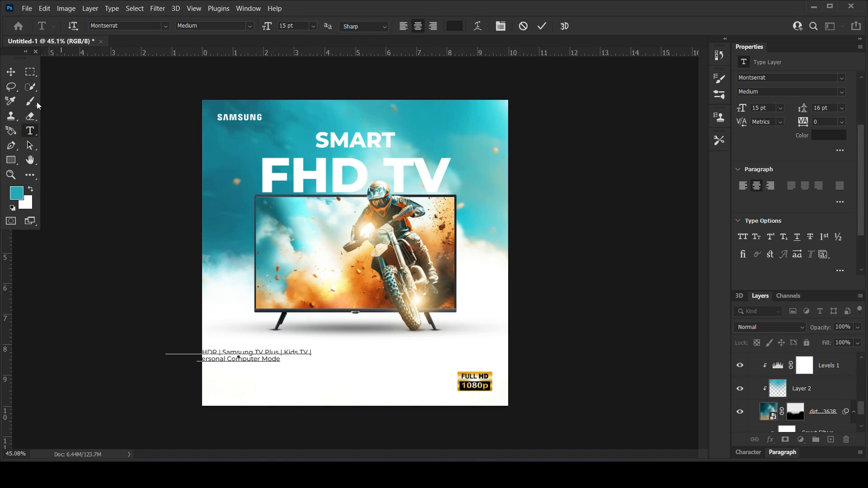
- Add a vertical guide at the canvas centre and centre the two-line feature text on it below the TV
click(11, 72)
drag(262, 357, 378, 361)
click(681, 281)
drag(10, 283, 355, 319)
drag(378, 357, 384, 360)
drag(742, 191, 739, 193)
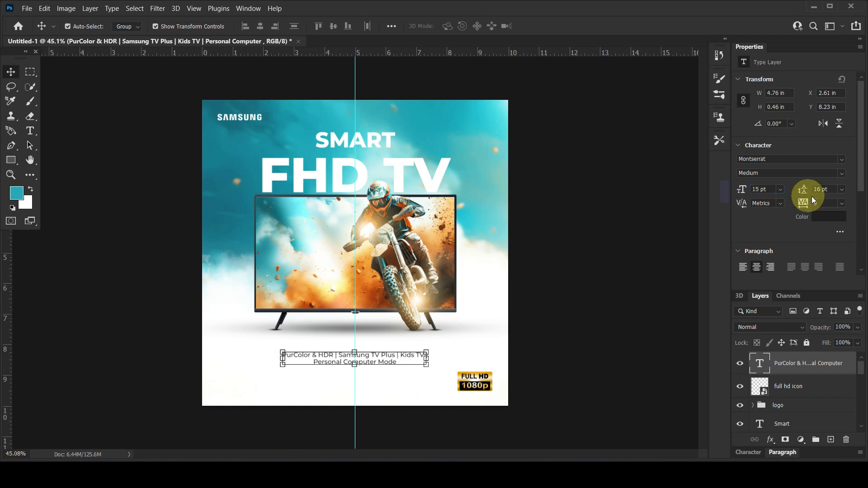
- Set the two-line feature text to 16 pt with 17.5 pt leading
text(6)
key(Return)
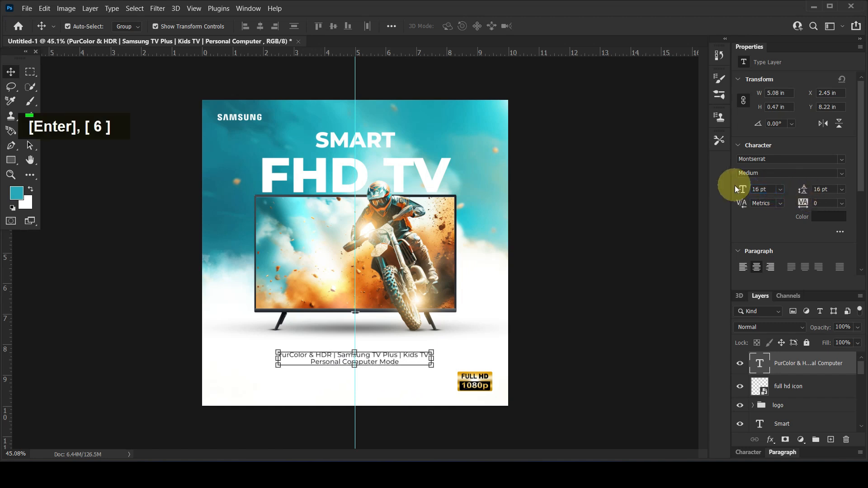
click(824, 189)
text(17.5)
key(Return)
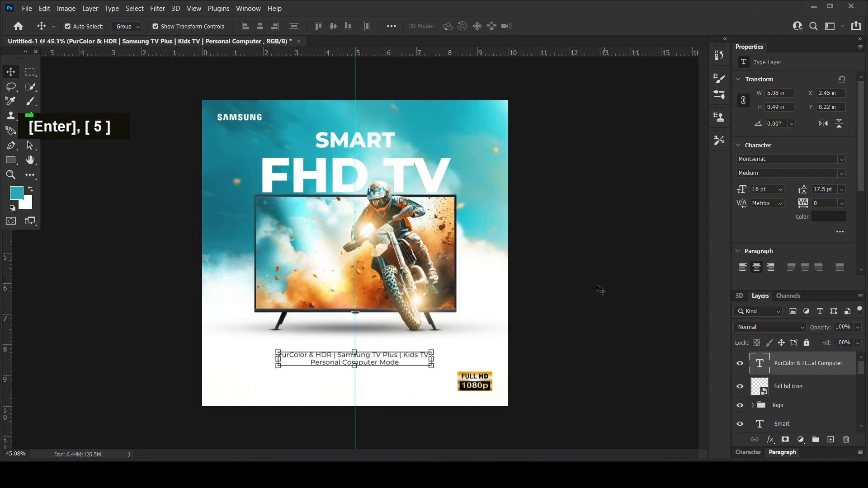
click(583, 303)
- Nudge the feature text three large increments up and two small increments right, closer beneath the TV
click(410, 359)
key(shift+Up)
key(shift+Up)
key(shift+Up)
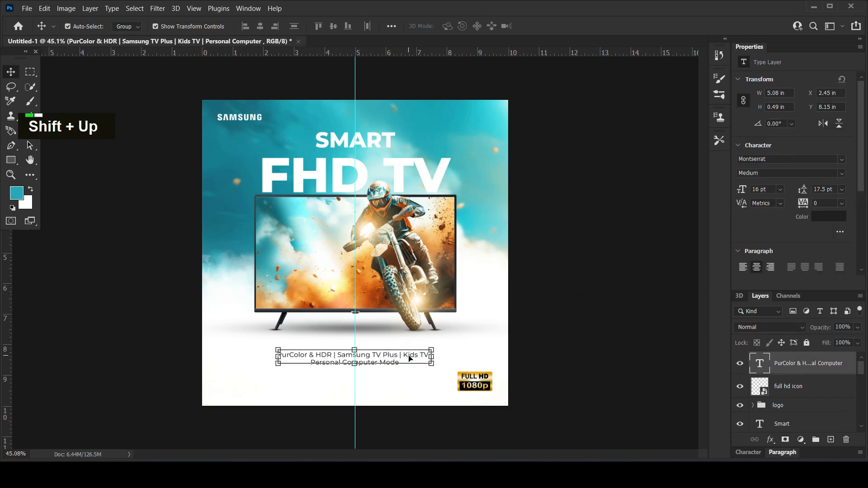
key(Right)
key(Right)
click(568, 307)
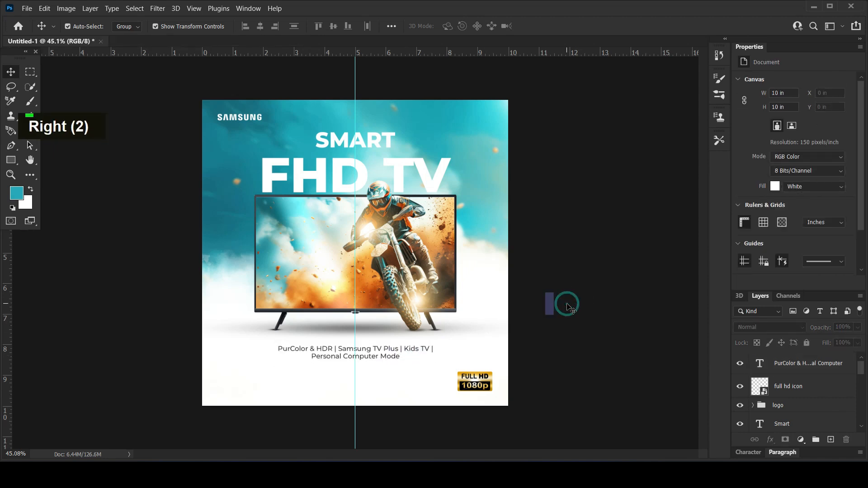
- Turn on All Caps for the feature text below the TV
click(394, 358)
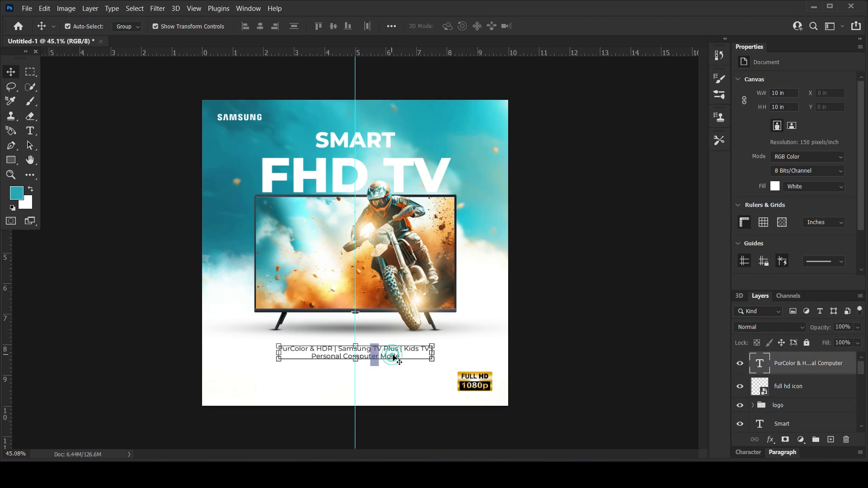
scroll(774, 237, down, 7)
click(583, 293)
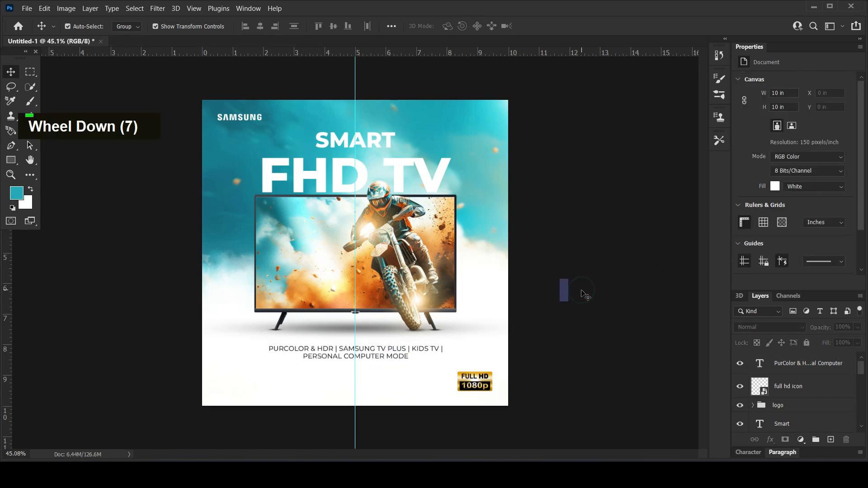
- Set the capitalised feature text to 15 pt with 16 pt leading
click(406, 361)
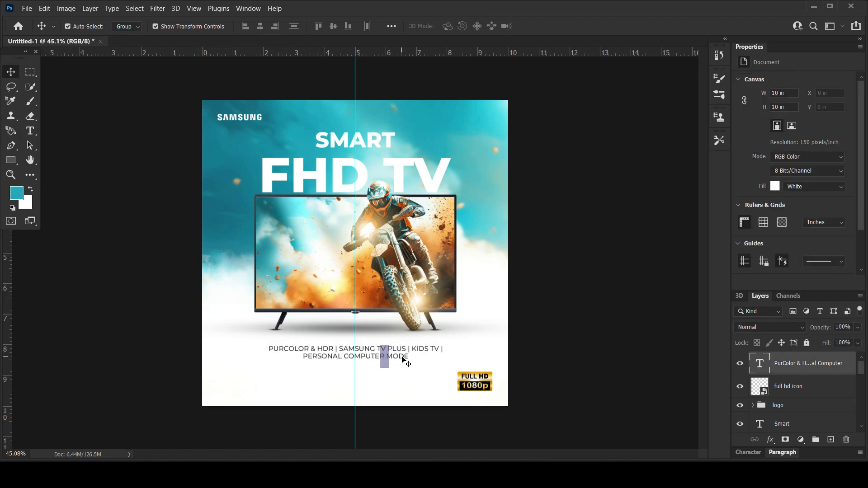
click(765, 189)
text(17.5)
key(Return)
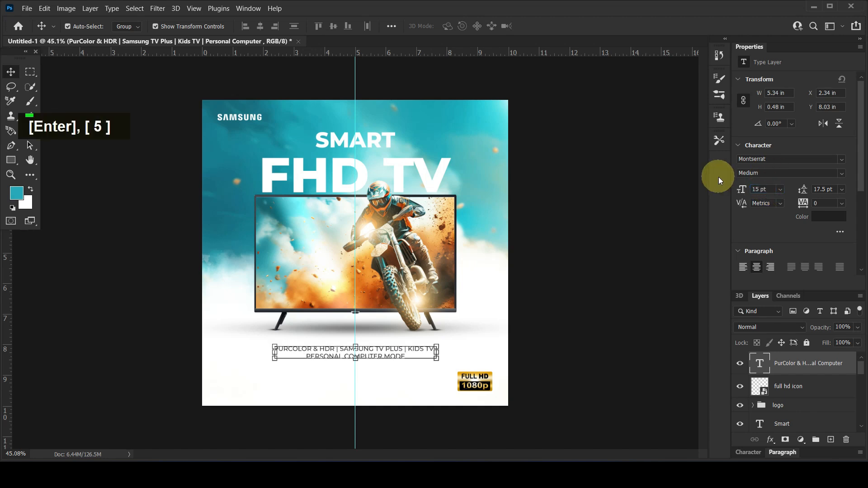
click(828, 189)
text(1)
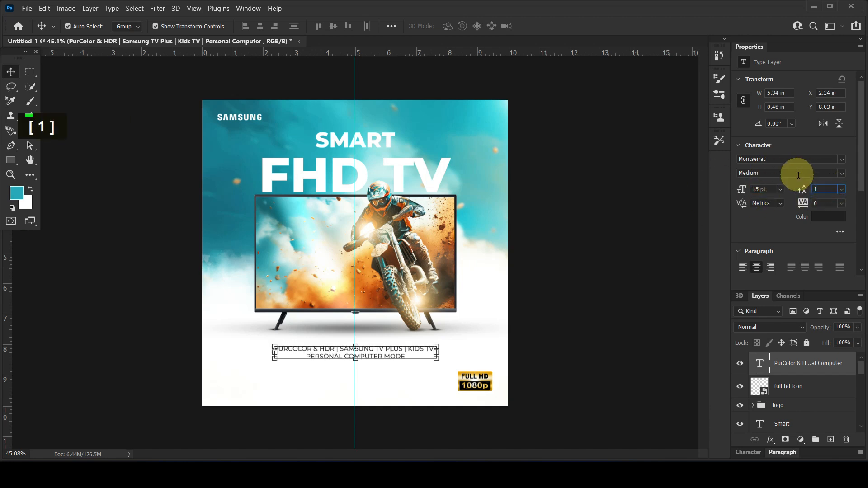
text(6)
key(Return)
click(644, 302)
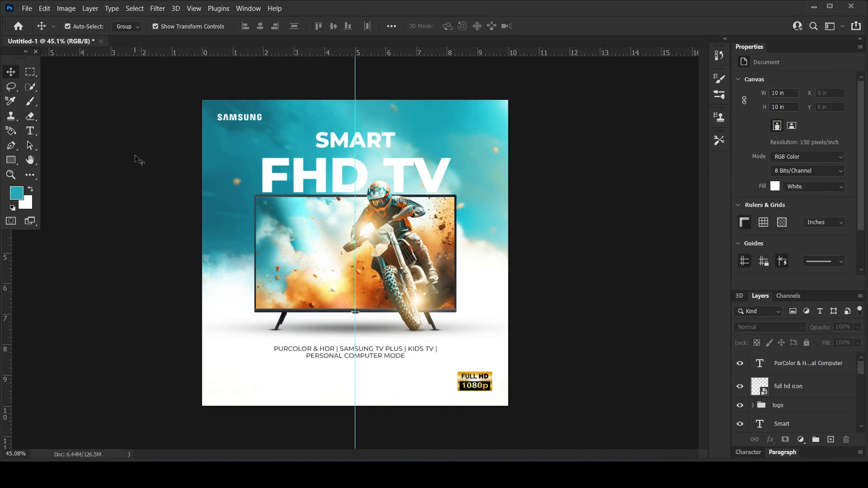
- Draw a circle about 339 px (2.26 in) in diameter over the lower-left part of the TV with the Ellipse tool
click(11, 161)
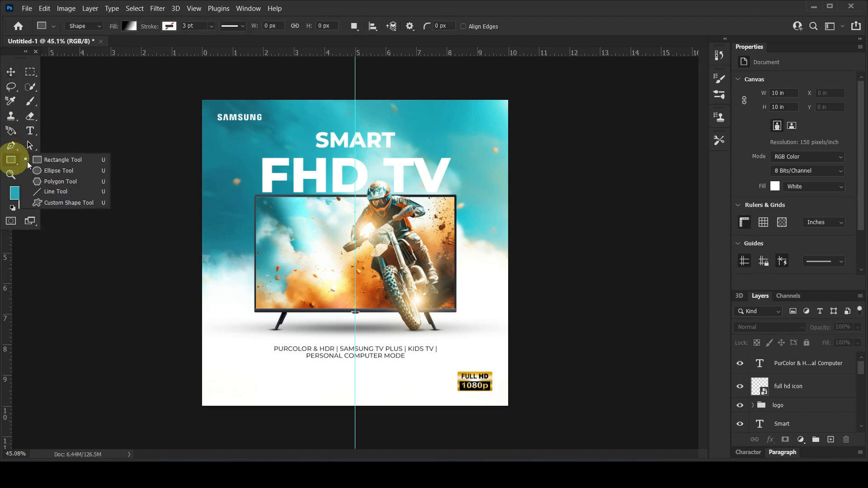
click(45, 156)
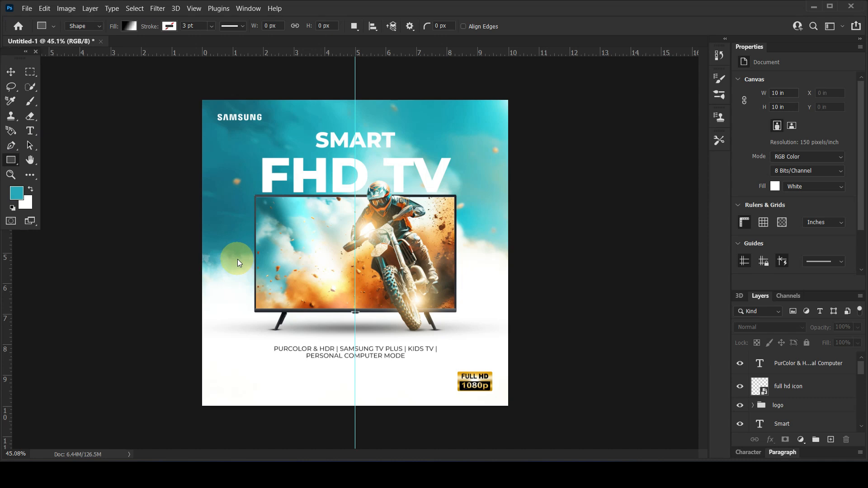
scroll(786, 335, up, 5)
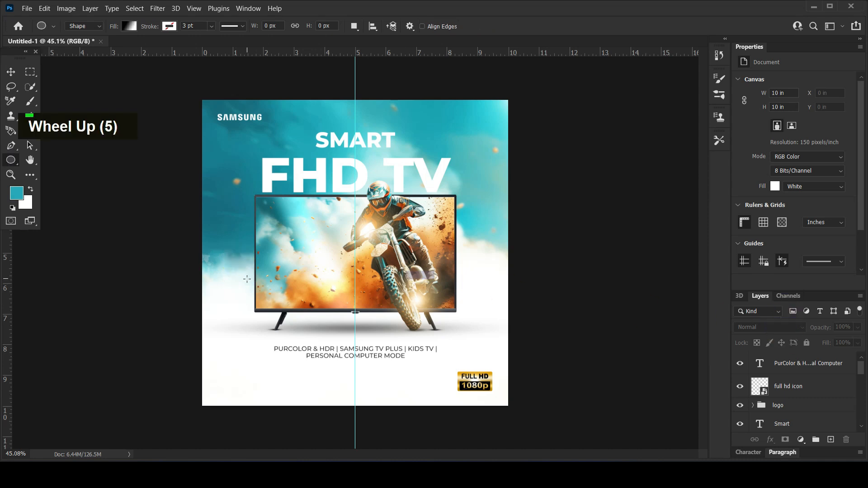
drag(234, 264, 306, 350)
- Replace the circle's gradient fill with a solid bright cyan-blue
click(128, 27)
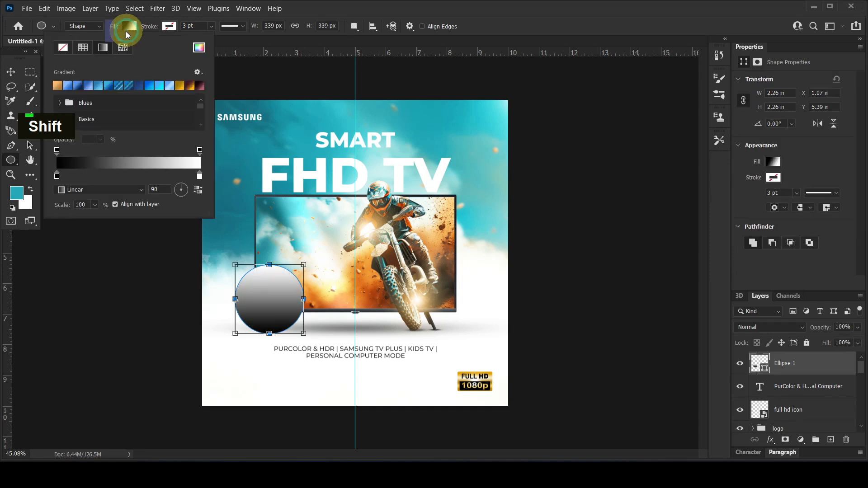
click(83, 47)
click(78, 85)
click(198, 48)
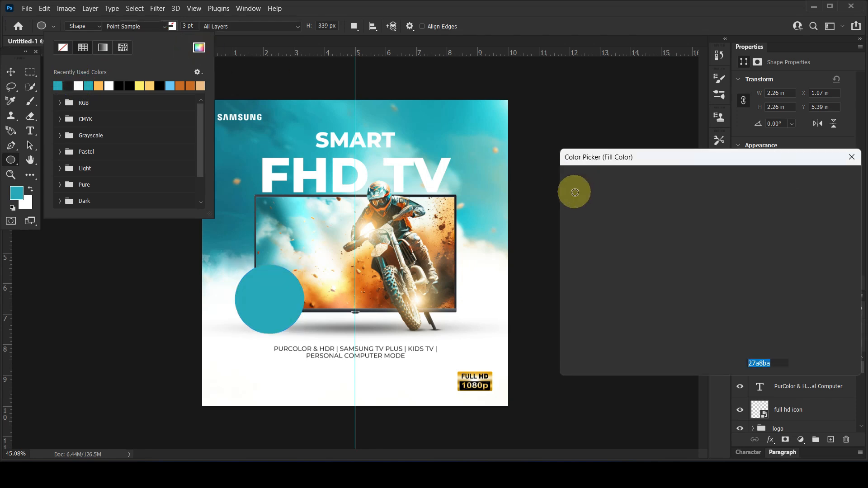
click(721, 251)
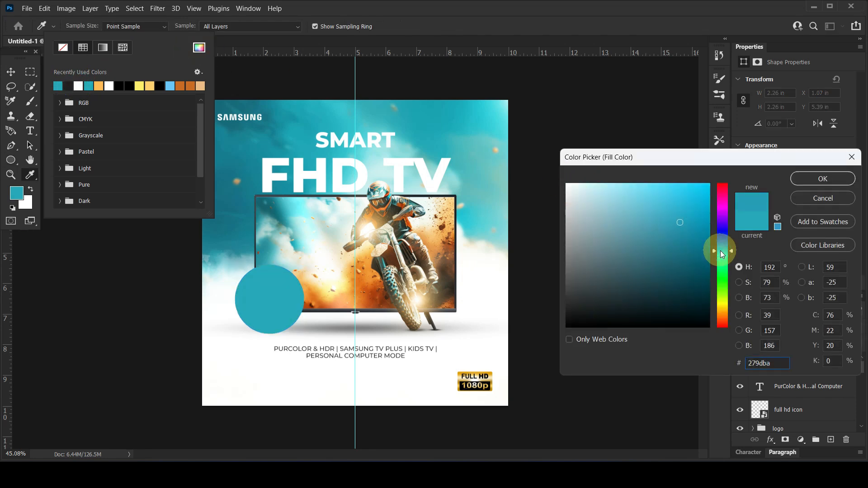
click(690, 210)
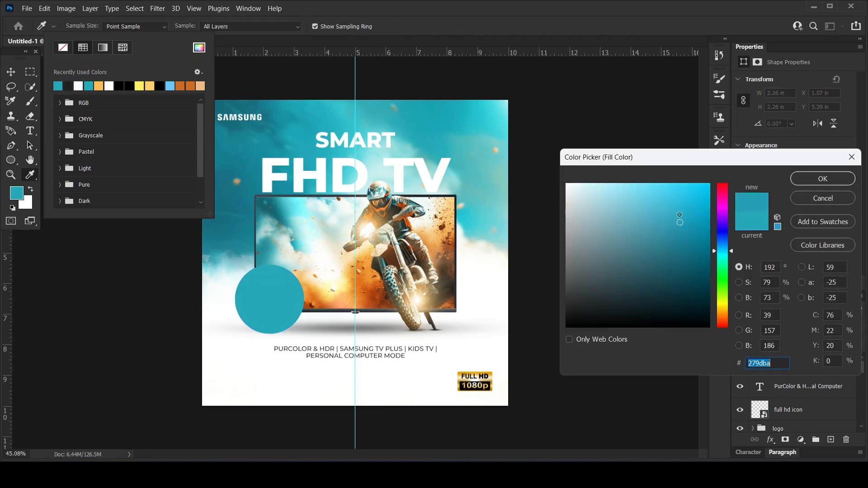
click(817, 180)
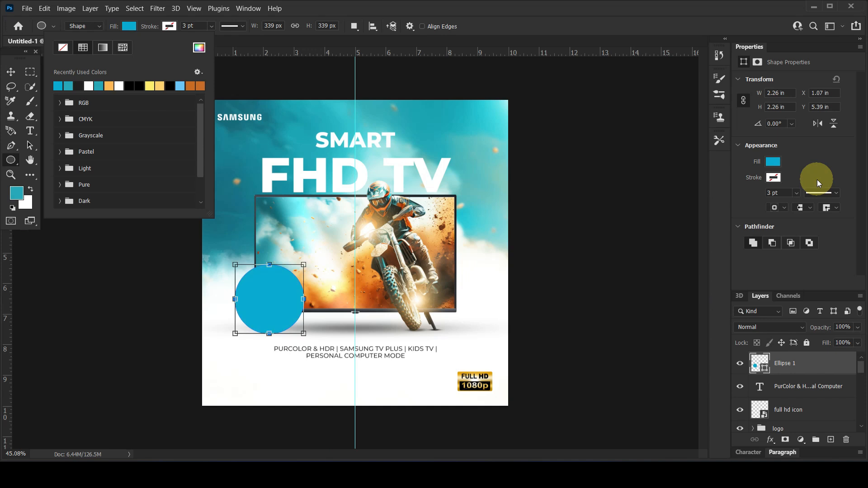
click(354, 268)
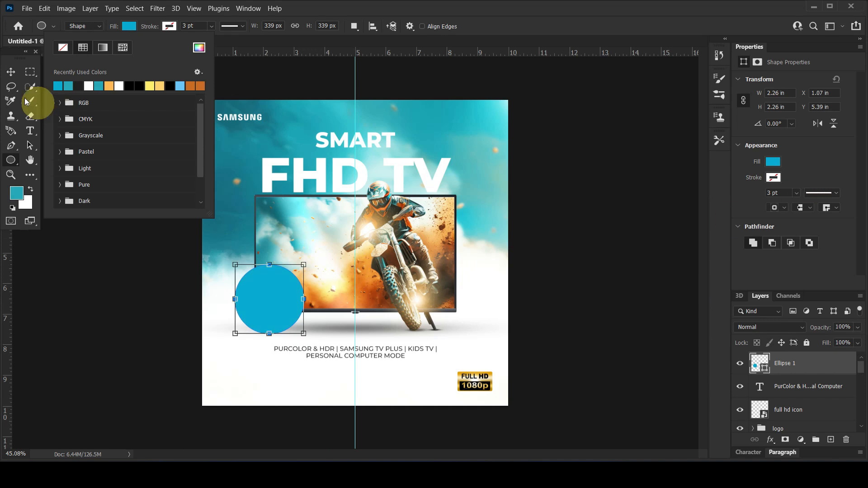
- Move the blue circle over the TV's upper-left corner, aligning its left edge with the Samsung logo
click(12, 72)
drag(287, 315, 264, 232)
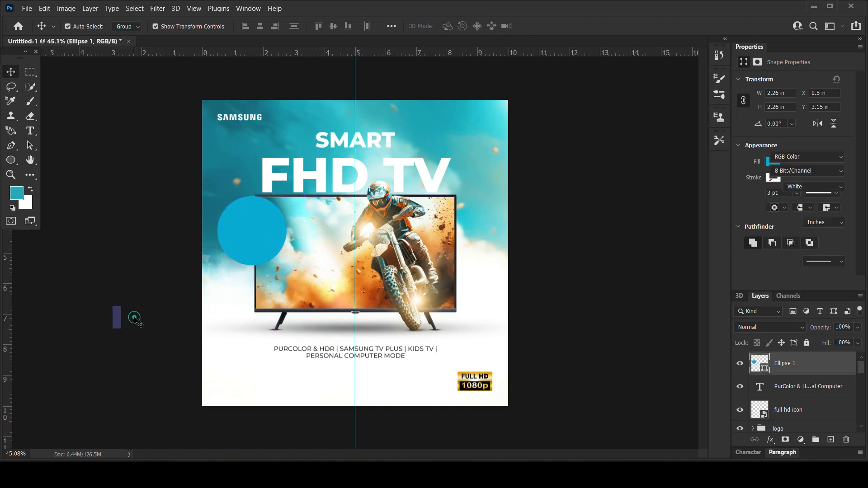
click(135, 319)
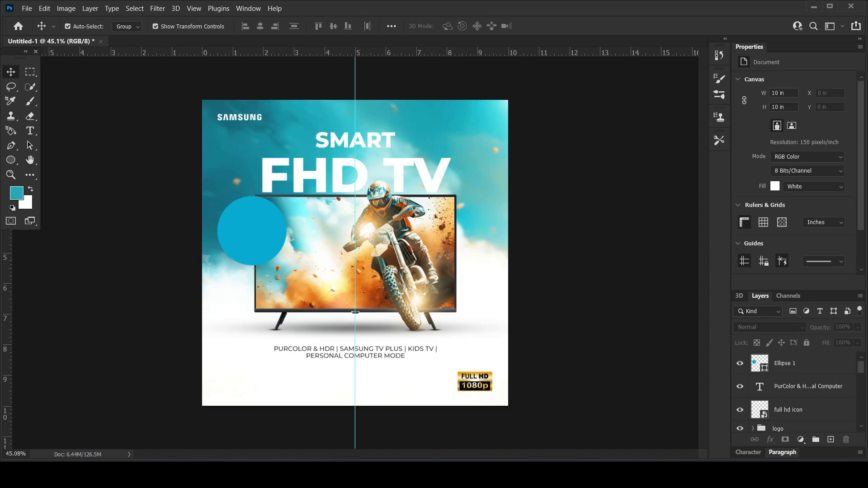
- Switch to the "detail" text file in Notepad and copy the price "₹ 2998" from the EMI line
key(alt+Tab)
click(208, 193)
drag(244, 183, 297, 187)
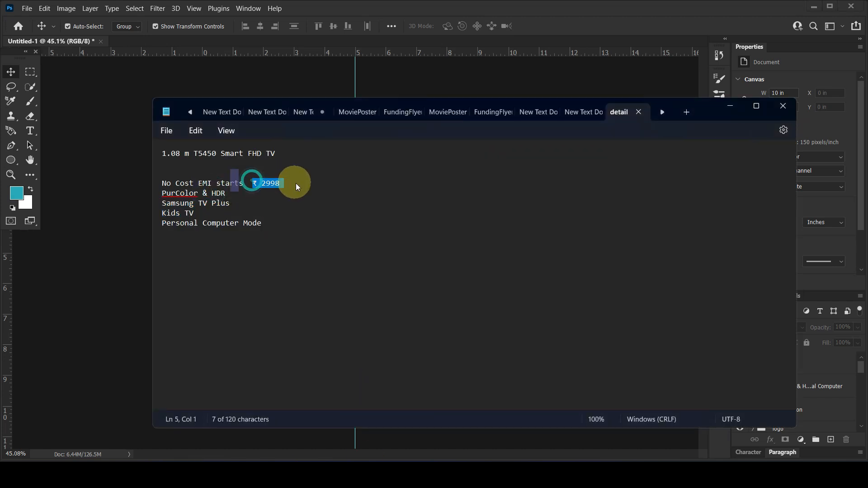
key(ctrl+c)
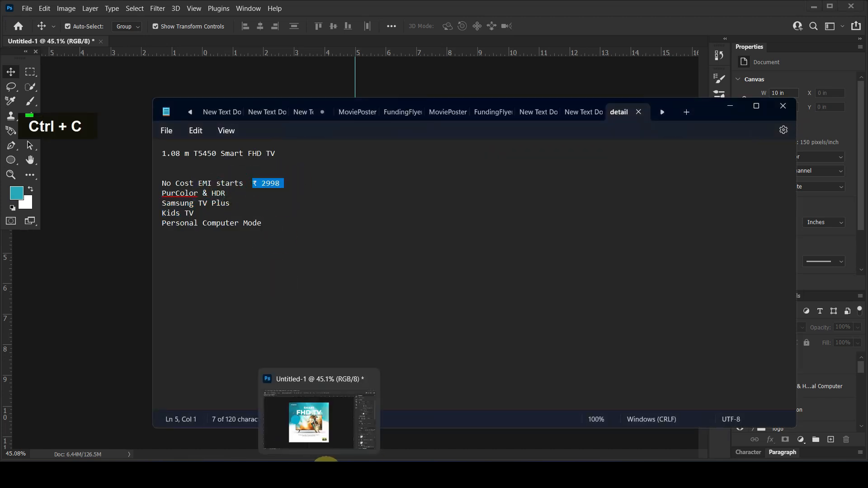
- Return to the Photoshop ad and paste the price as a new text layer in the white area at the lower left
click(291, 455)
click(30, 131)
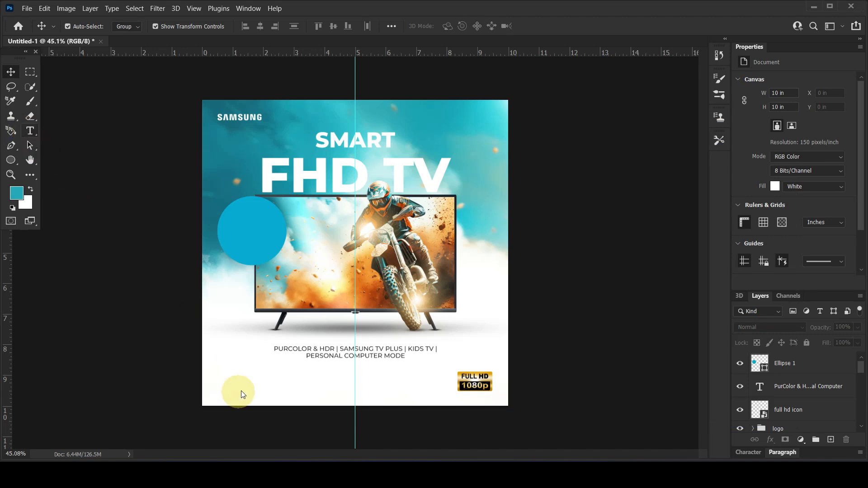
click(250, 379)
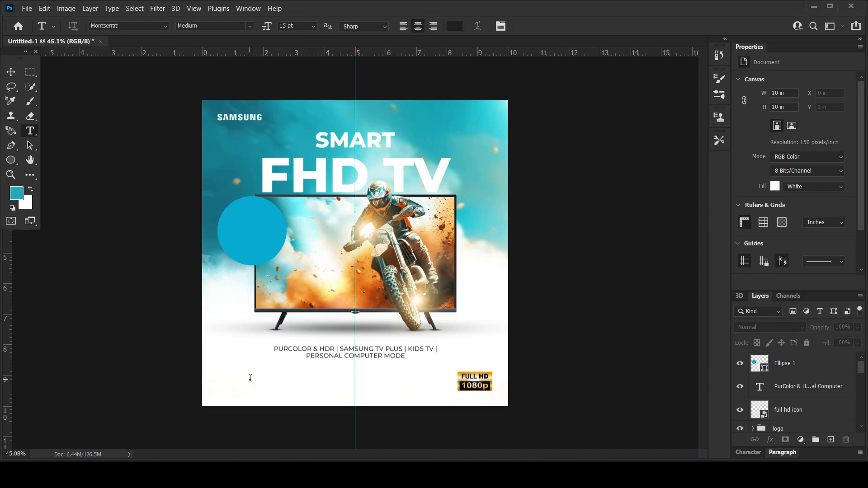
key(ctrl+v)
key(ctrl+Return)
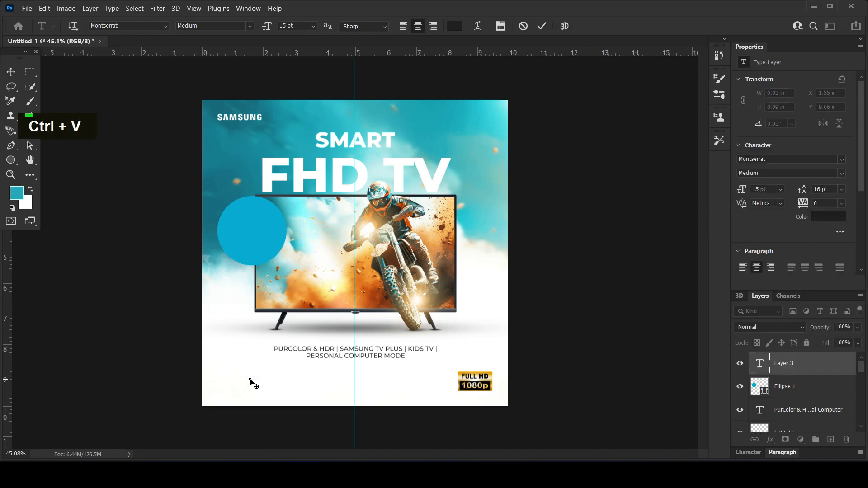
- Set all of the pasted price text to Montserrat Bold
key(ctrl+a)
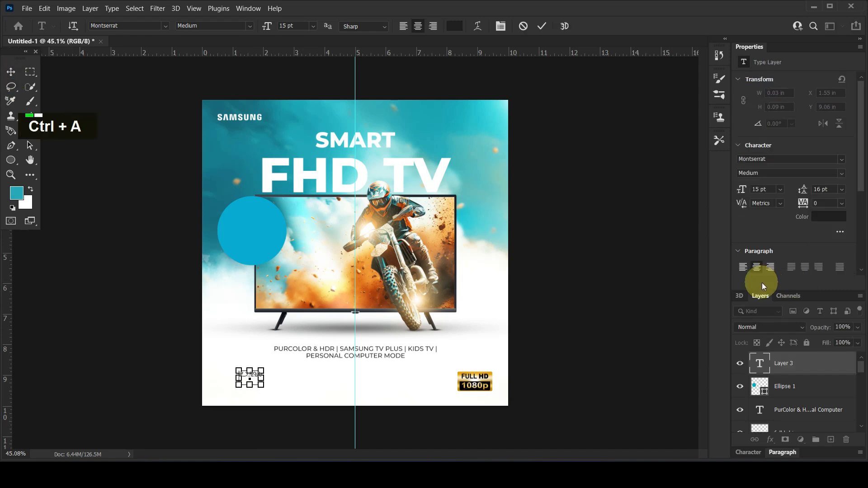
click(838, 173)
click(771, 270)
click(832, 174)
click(775, 286)
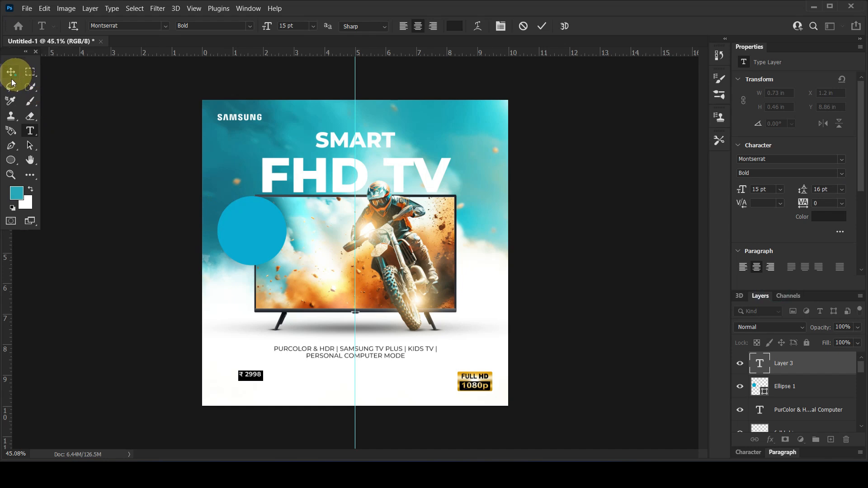
- Move the price text onto the blue circle and scale it to about 200%
click(12, 79)
drag(263, 370, 272, 262)
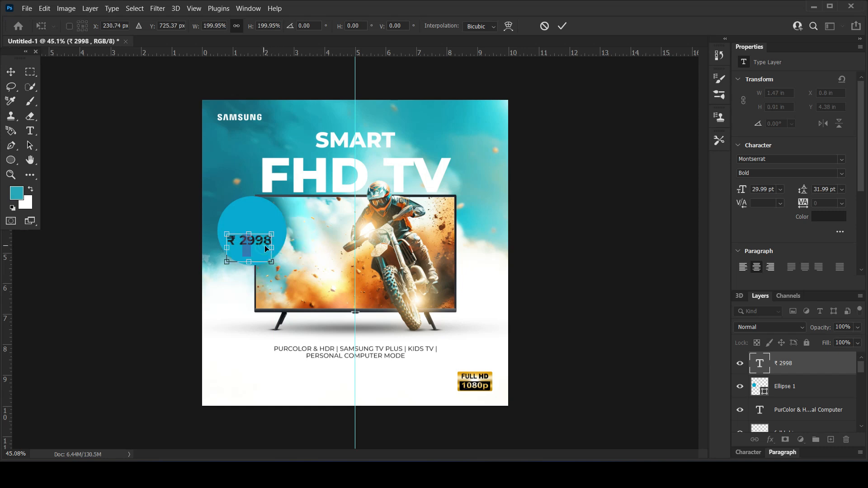
key(Return)
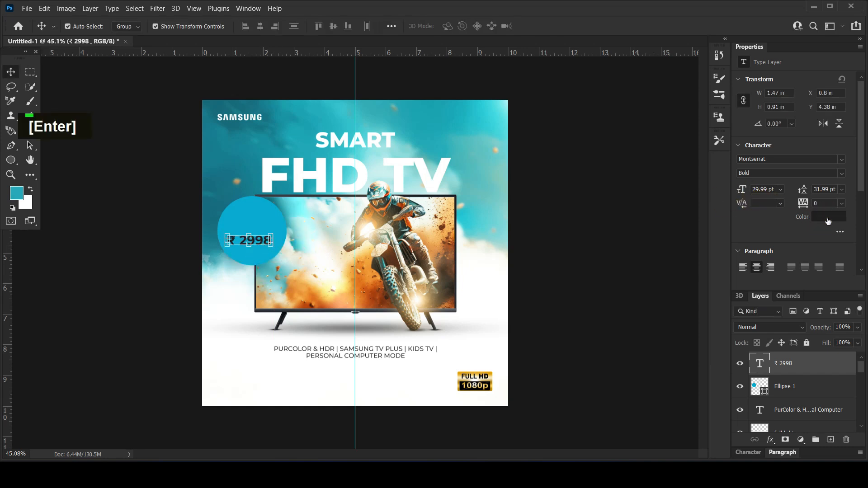
- Recolour the price text on the circle to white (ffffff)
click(828, 218)
drag(591, 212, 569, 179)
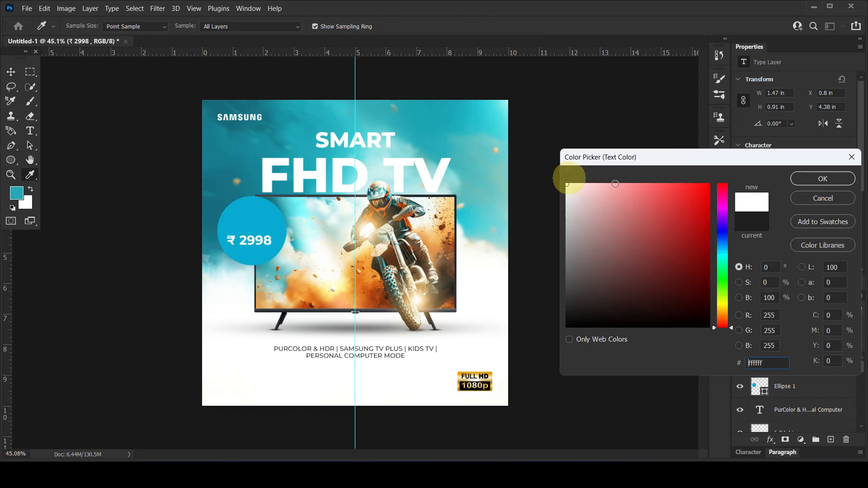
click(801, 182)
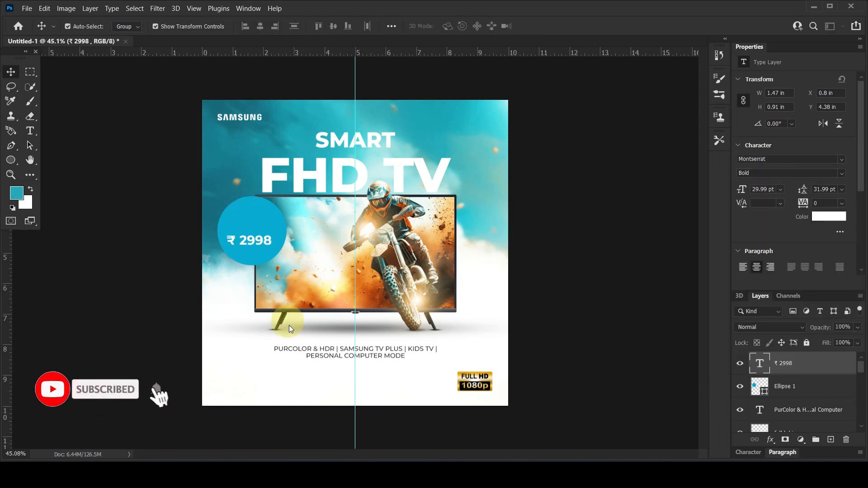
- Add a separate text layer reading "from" in the white area to the left of the feature text
click(30, 131)
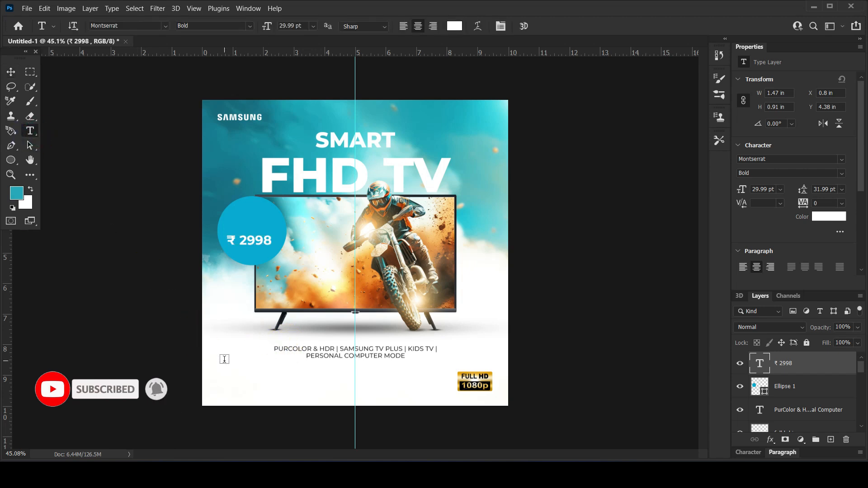
click(224, 359)
text(MO)
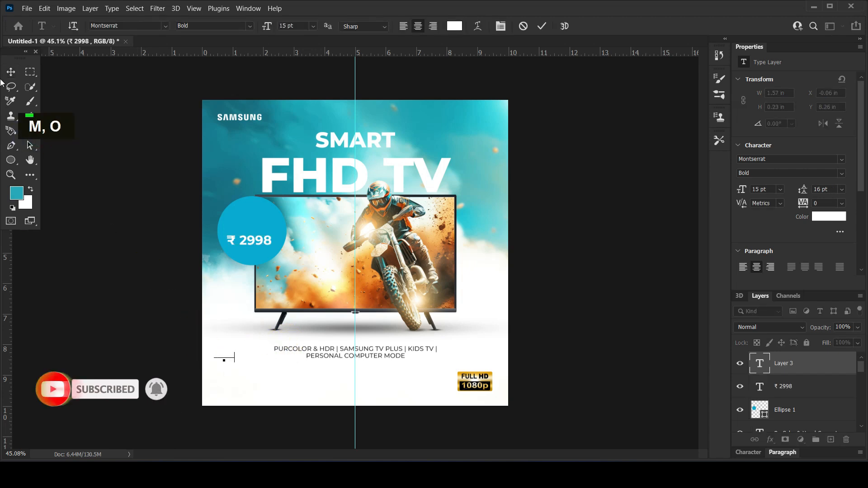
- Move the "from" text onto the blue circle just above the price, scale it to about 167% and nudge it closer
click(11, 72)
drag(229, 357, 261, 226)
key(ctrl+t)
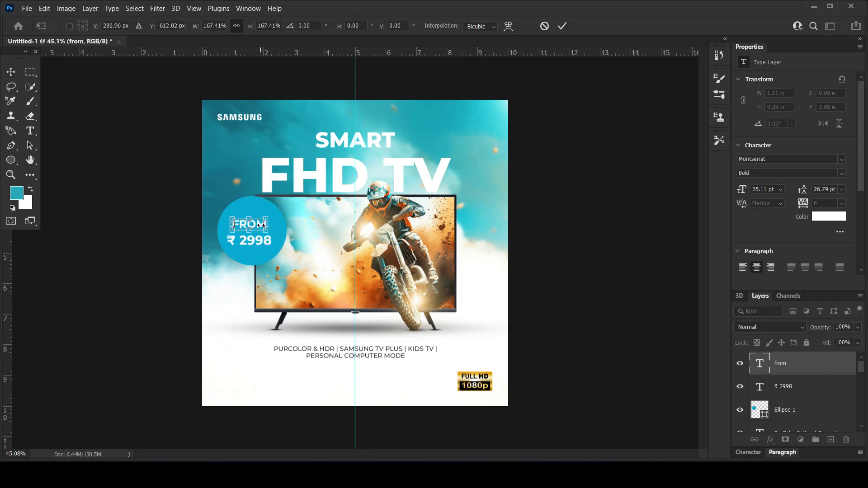
key(Return)
key(shift+Down)
key(shift+Down)
key(shift+Down)
key(Up)
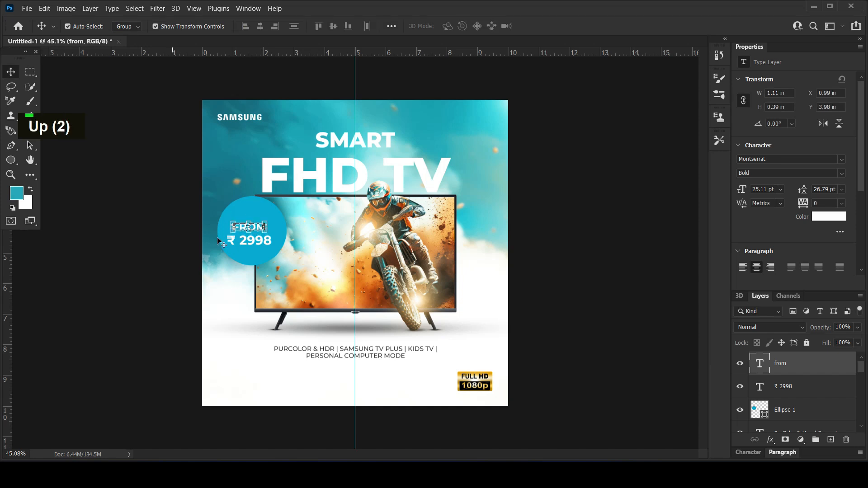
- Group the "from" and "₹ 2998" text layers and shift the group slightly up on the blue circle
shift+click(796, 386)
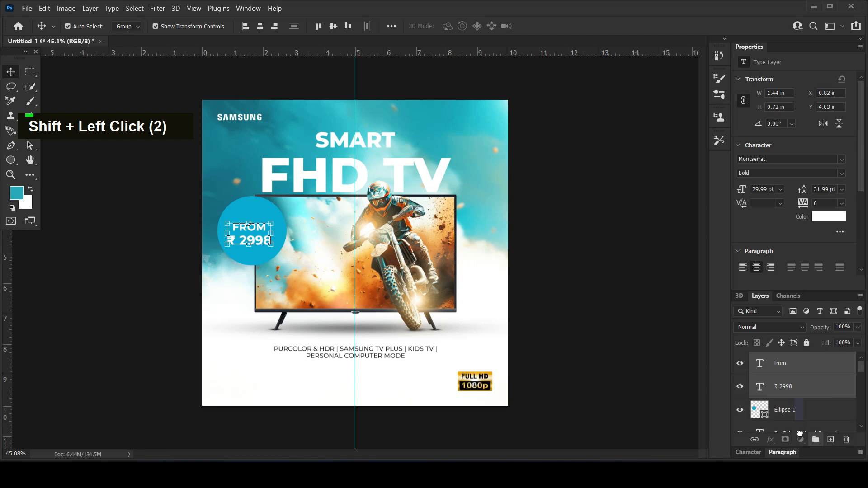
click(816, 440)
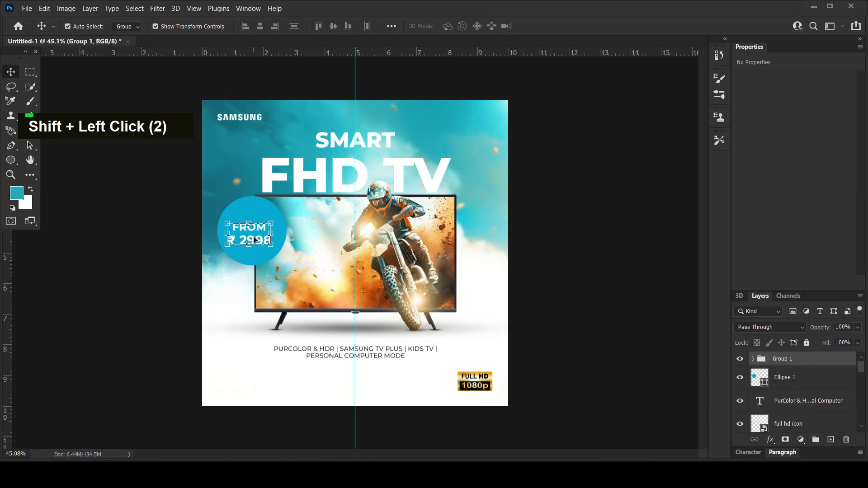
click(117, 285)
click(256, 233)
key(Right)
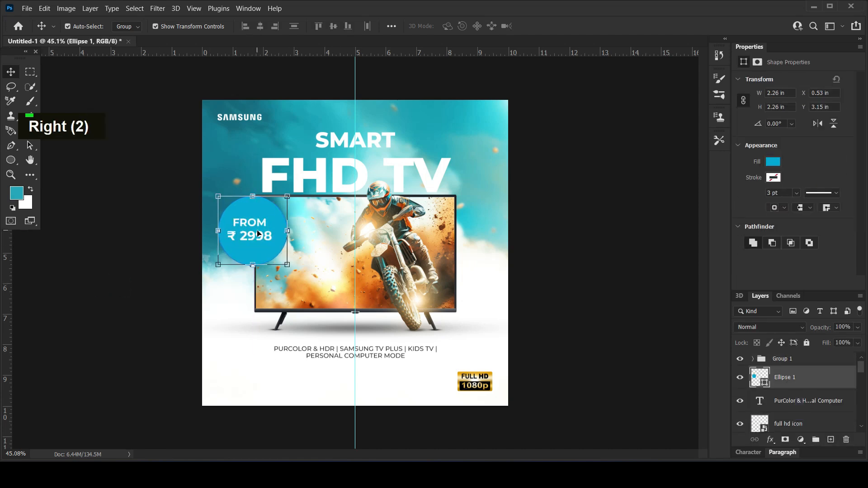
key(ctrl+z)
- Nudge the grouped price text slightly to the right to centre it on the blue circle
ctrl+click(251, 233)
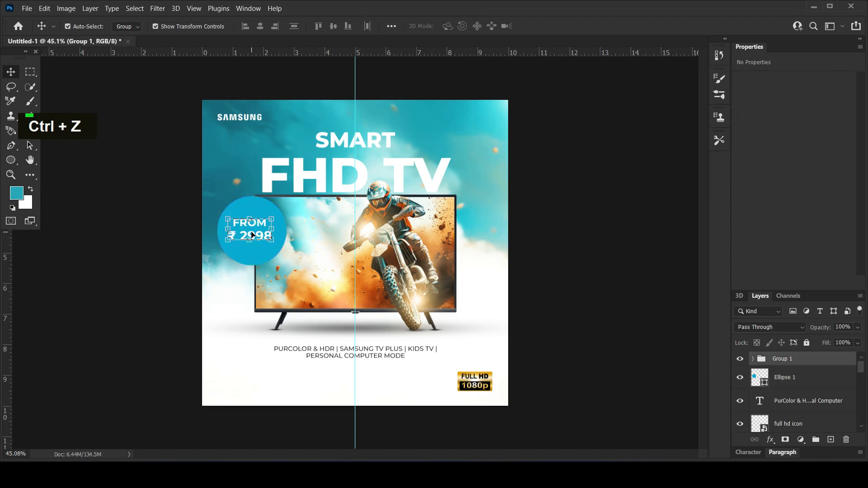
key(Right)
key(Right)
click(129, 319)
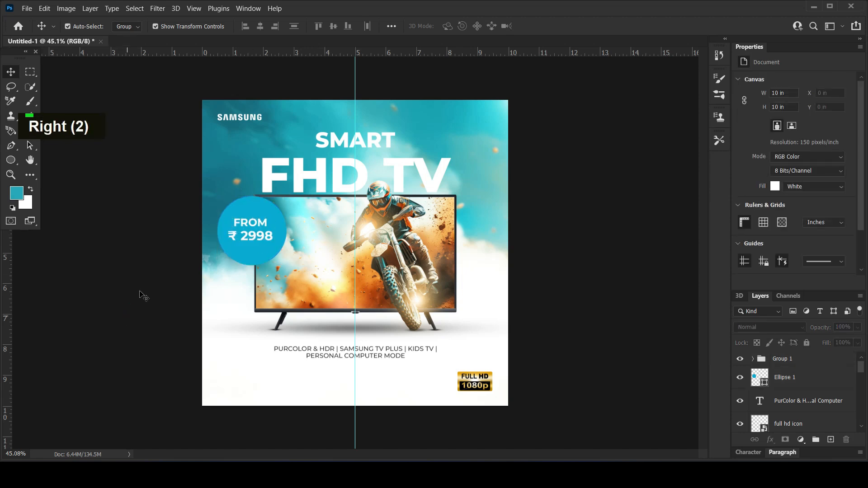
- Try a lower opacity of about 83% on the blue circle and restore it to 100%
click(262, 266)
drag(820, 328, 809, 332)
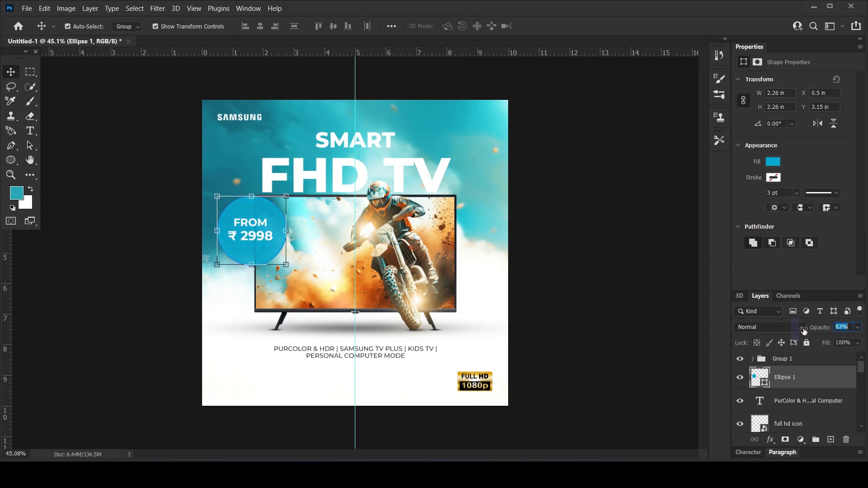
drag(866, 334, 865, 337)
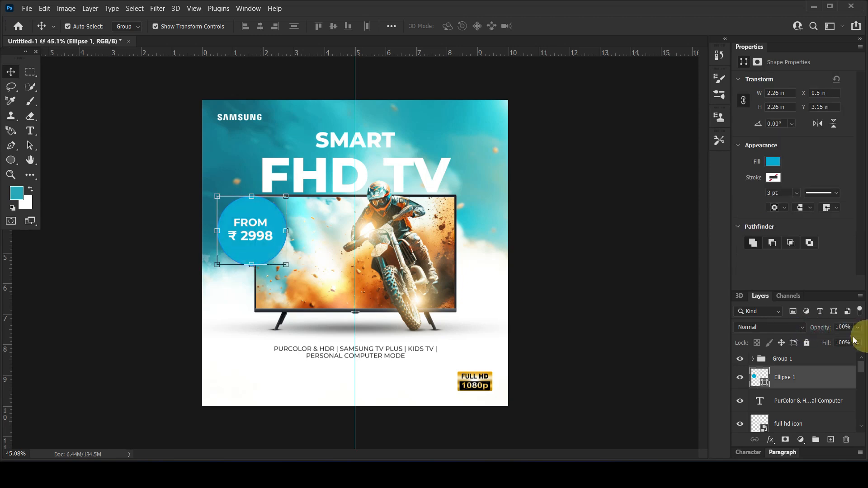
click(624, 310)
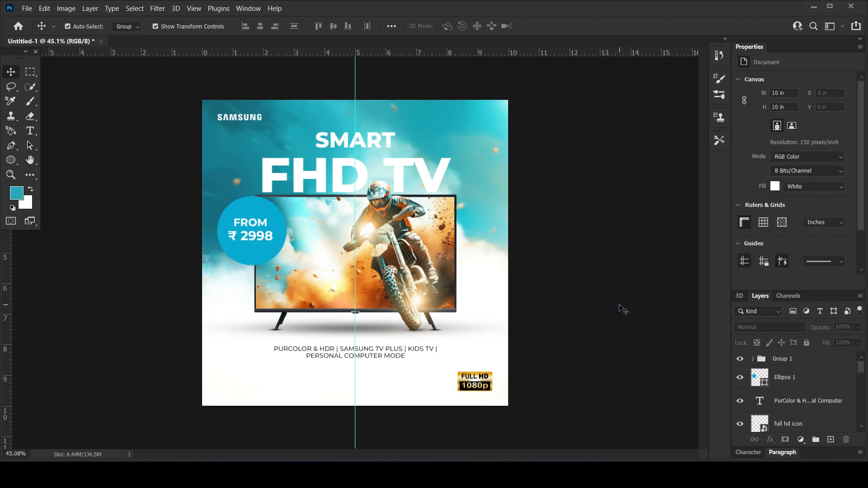
- Add a Hue/Saturation adjustment above the Brightness/Contrast layer in the BG group with Hue set to +5
click(756, 423)
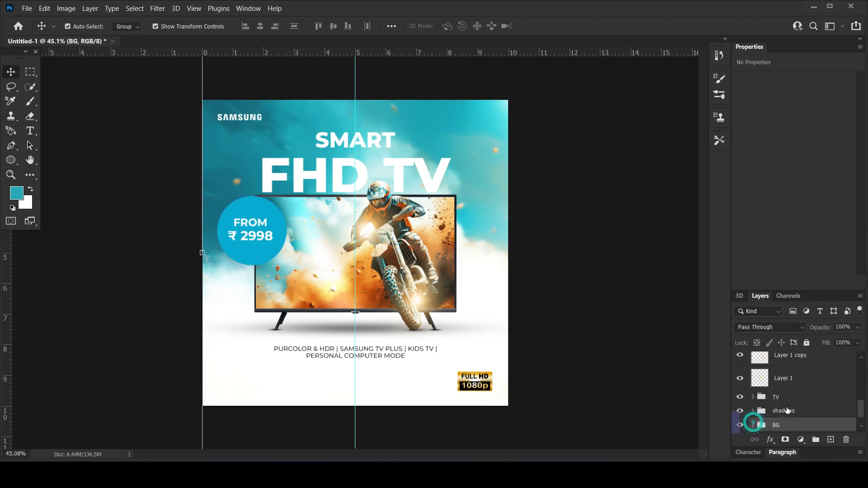
scroll(788, 410, down, 3)
scroll(786, 405, down, 1)
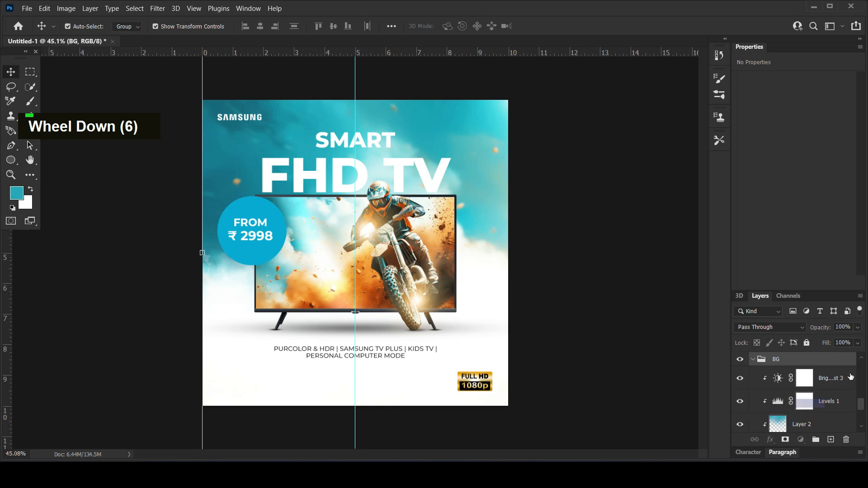
click(804, 380)
click(801, 439)
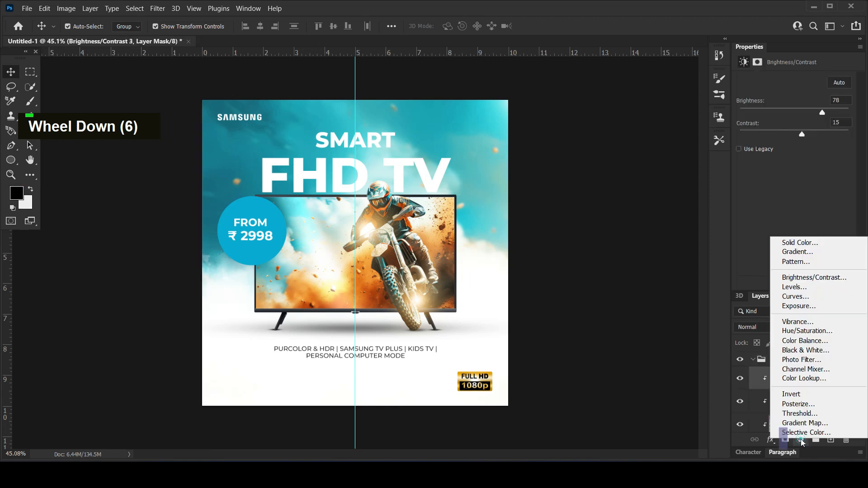
click(807, 333)
drag(791, 127, 797, 129)
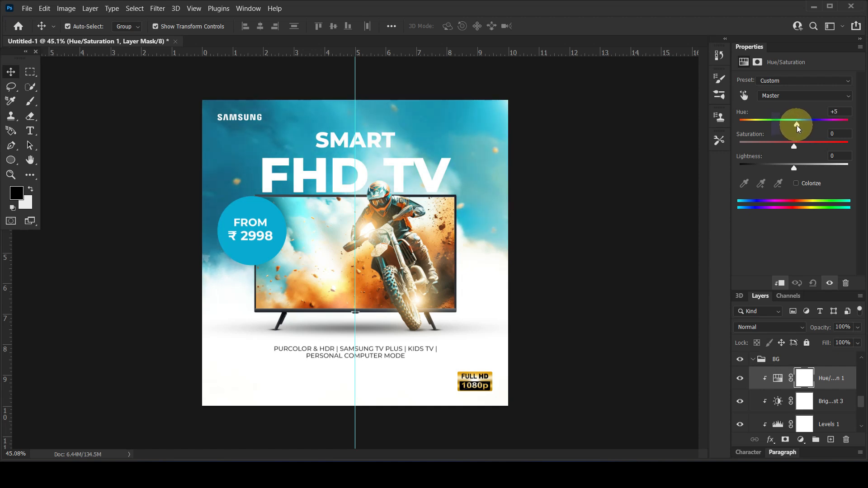
click(629, 247)
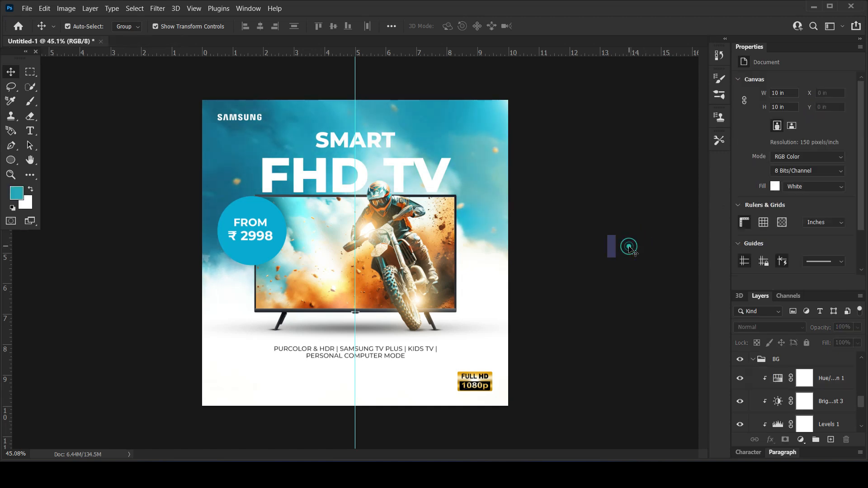
- Place the social media icons image from New folder (18), scaled to about 1.33 in wide, in the artboard's lower-left corner
scroll(585, 278, up, 1)
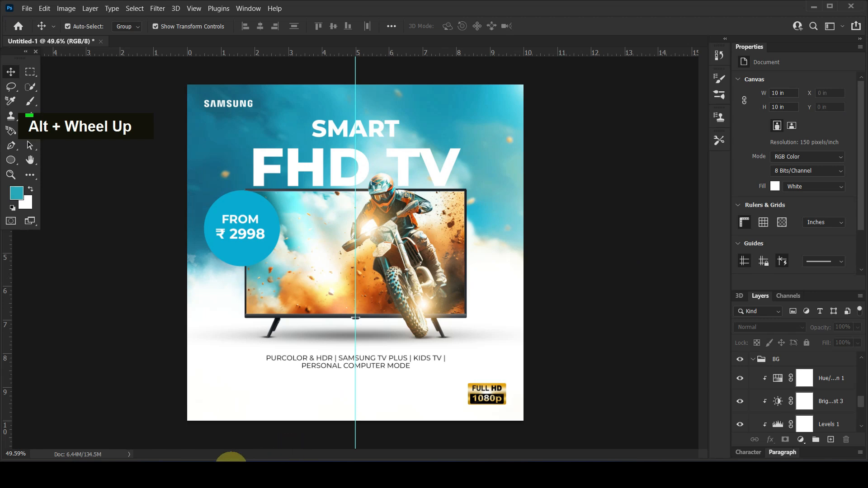
click(232, 459)
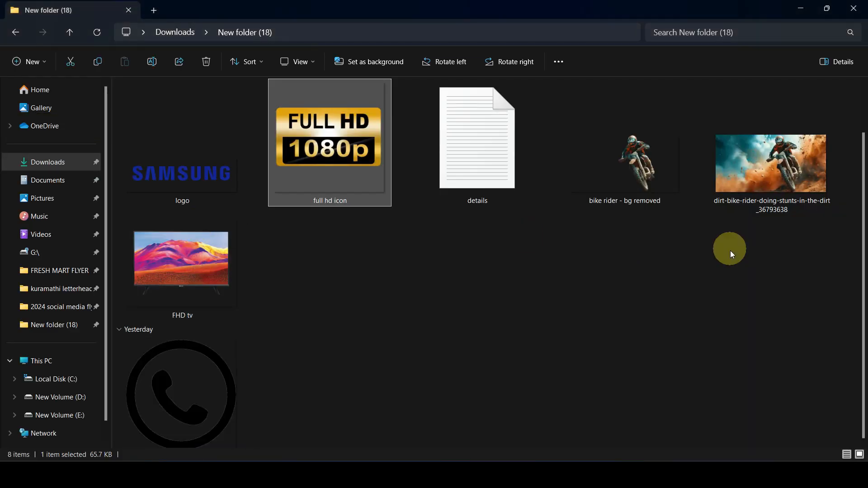
scroll(194, 377, down, 3)
drag(198, 408, 455, 140)
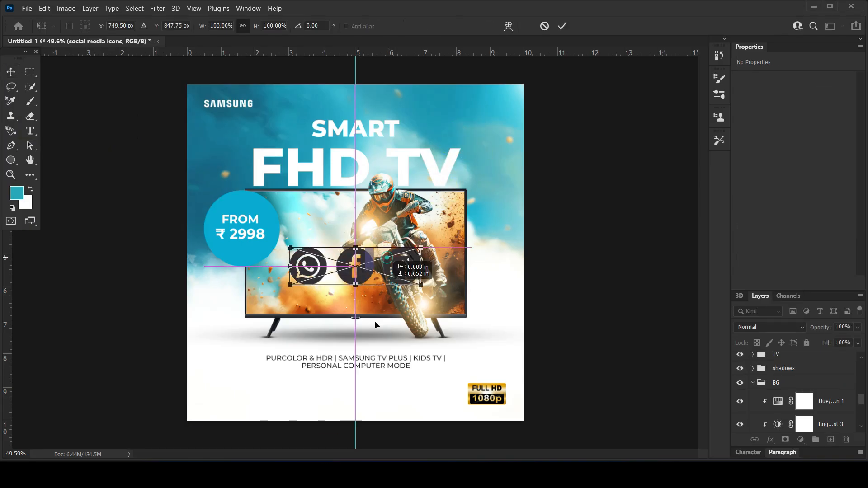
drag(366, 253, 298, 399)
drag(347, 376, 243, 408)
key(Return)
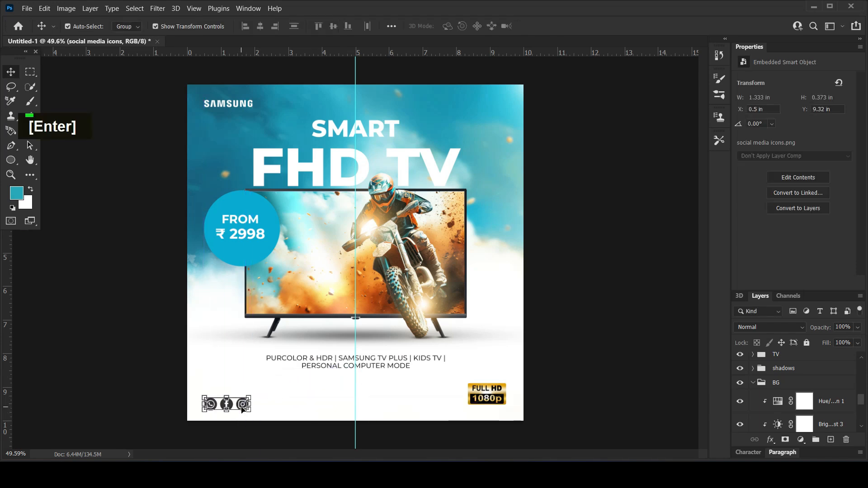
- Move the Full HD badge slightly down in the lower-right corner of the artboard
click(601, 307)
drag(494, 396, 493, 400)
click(580, 359)
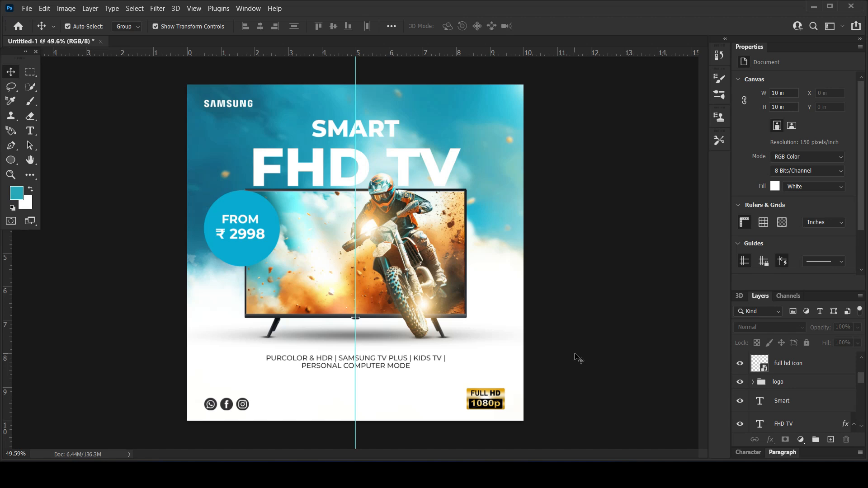
- Add a text layer reading "Contact us for more information" in the white area above the social media icons
click(30, 131)
click(297, 398)
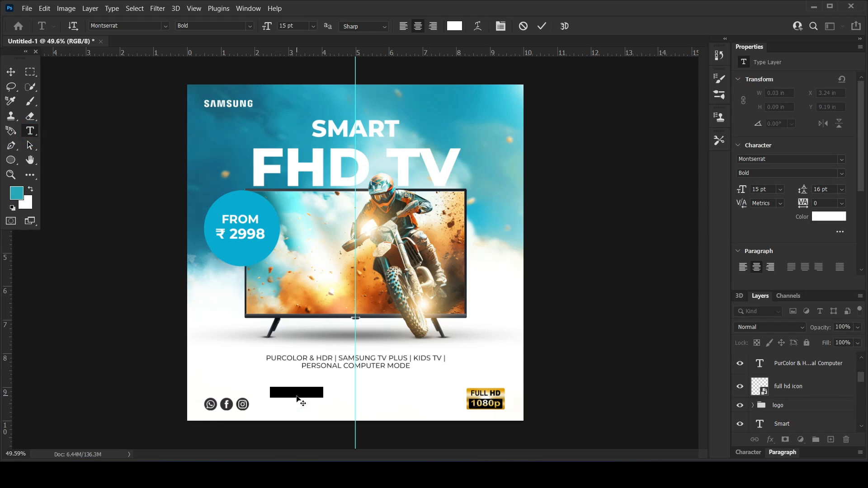
text(Con)
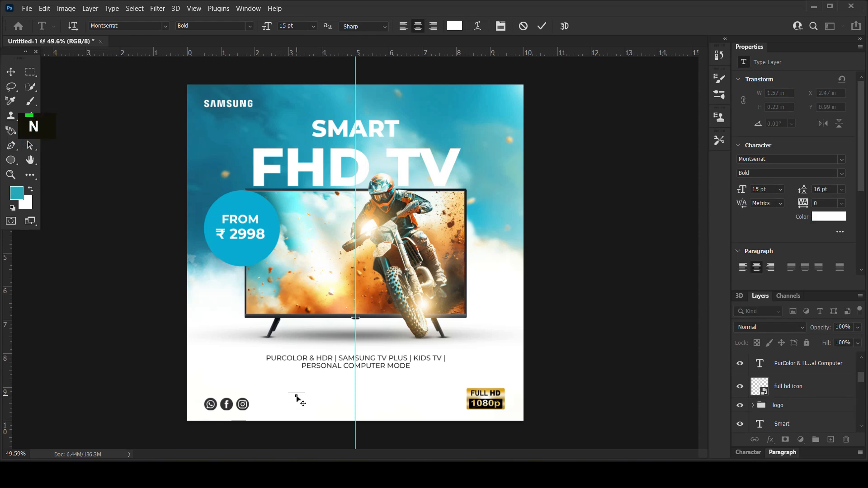
text(tact us for more in)
- Recolour the whole contact text to dark grey (292929)
key(ctrl+a)
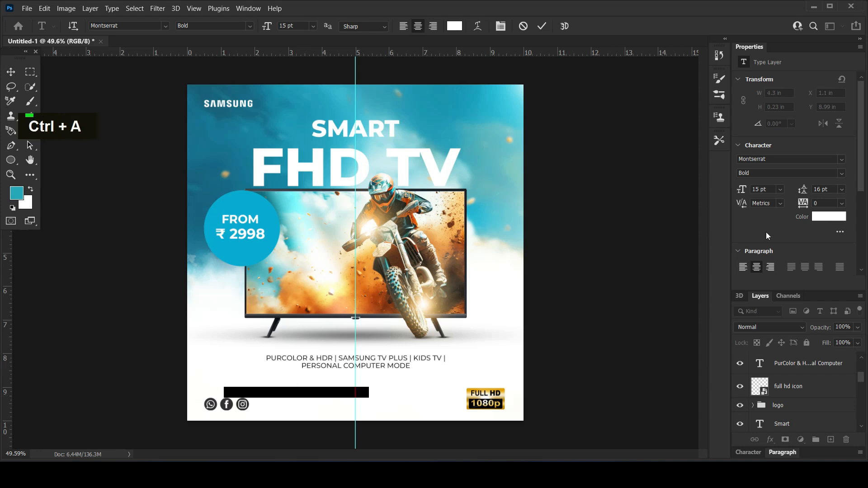
click(814, 218)
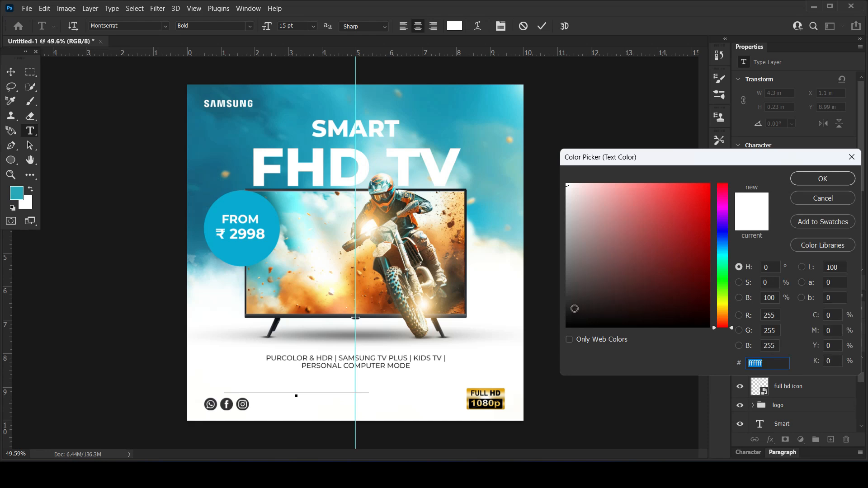
click(566, 305)
mouse_move(567, 304)
mouse_down()
mouse_move(574, 305)
mouse_move(566, 304)
mouse_up()
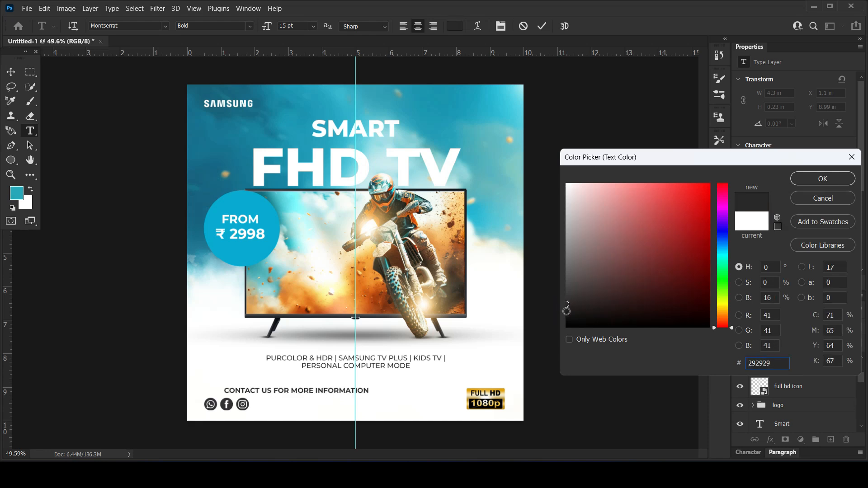
click(805, 178)
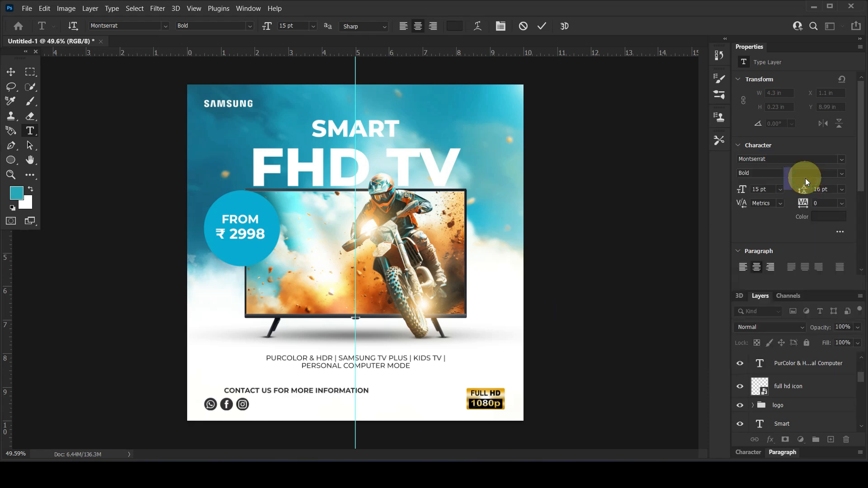
- Set the contact text to Montserrat Medium at 11 pt and turn off All Caps
click(840, 172)
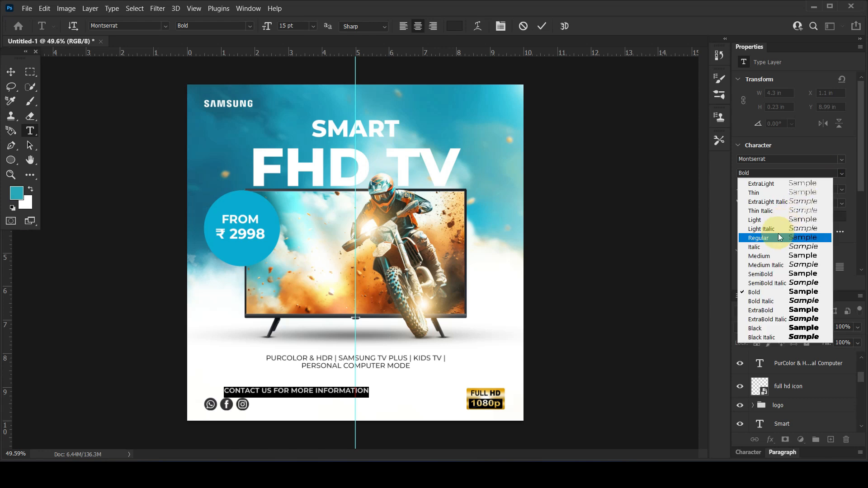
click(774, 253)
scroll(764, 246, down, 7)
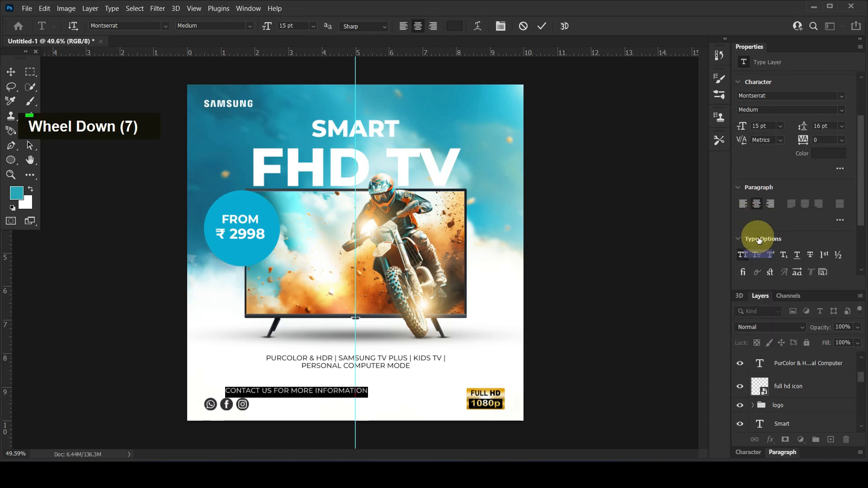
click(743, 254)
scroll(768, 180, up, 4)
drag(746, 163, 744, 164)
click(11, 73)
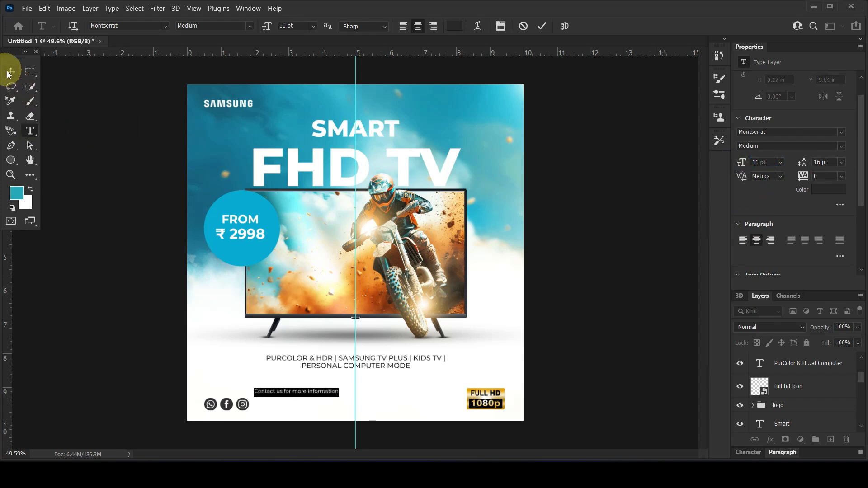
- Try the contact text at the bottom centre of the artboard, level with the social media icons
click(57, 201)
drag(306, 393, 367, 407)
click(560, 360)
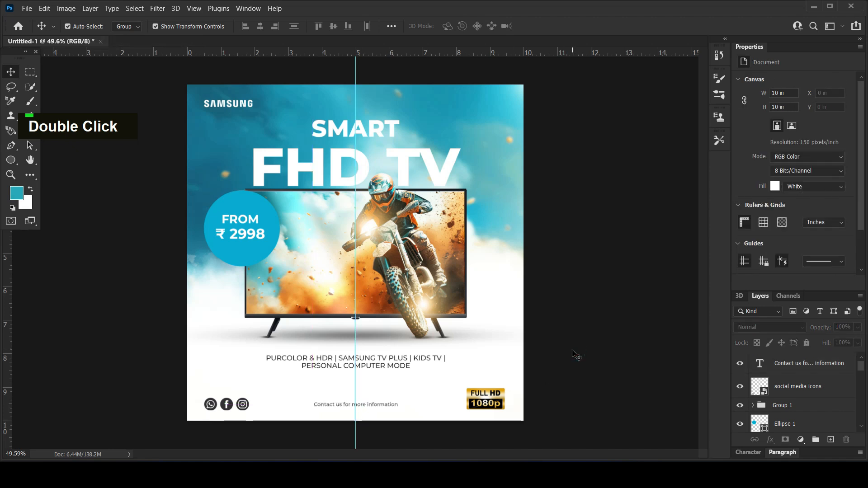
- Move the contact text directly below the social media icons, with its left edge at X 0.5 in
drag(395, 407, 283, 417)
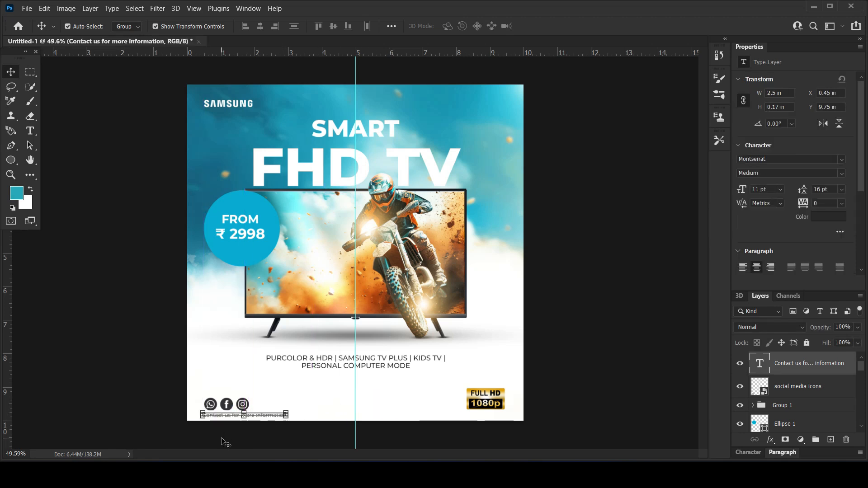
scroll(223, 437, up, 3)
scroll(266, 398, down, 6)
click(267, 378)
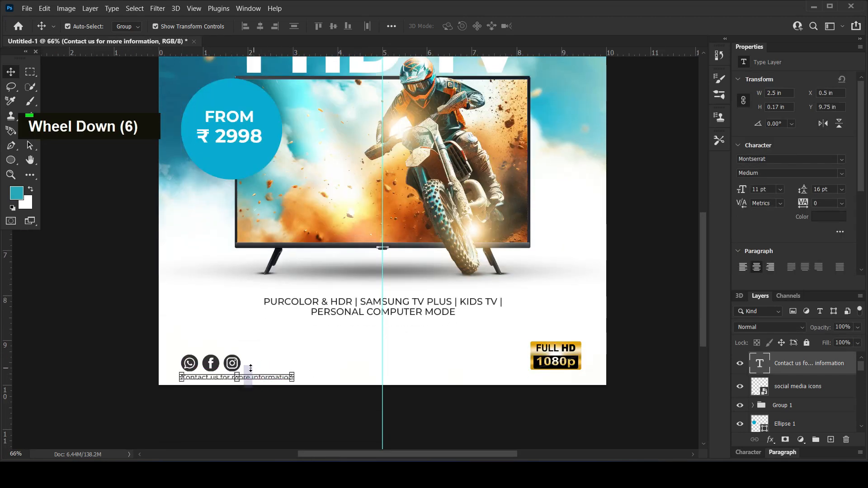
- Move the social media icons and the contact text together slightly up from the artboard's bottom edge
shift+click(209, 361)
drag(209, 359, 208, 357)
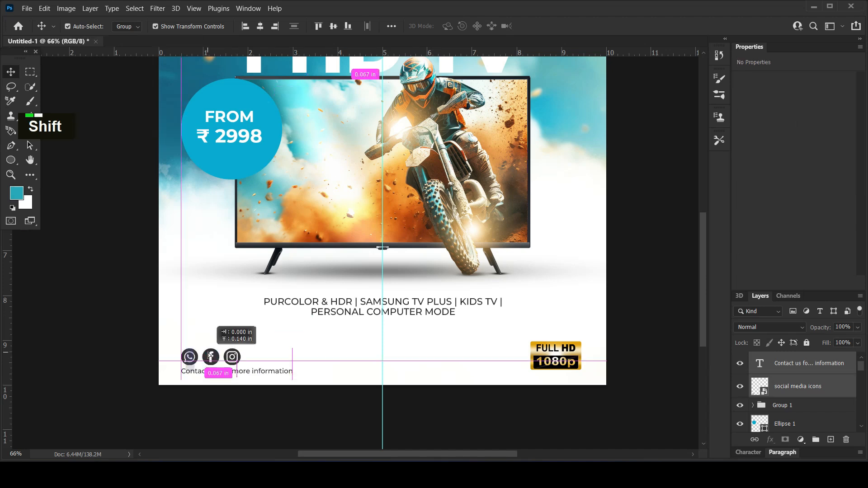
click(133, 328)
scroll(138, 317, down, 2)
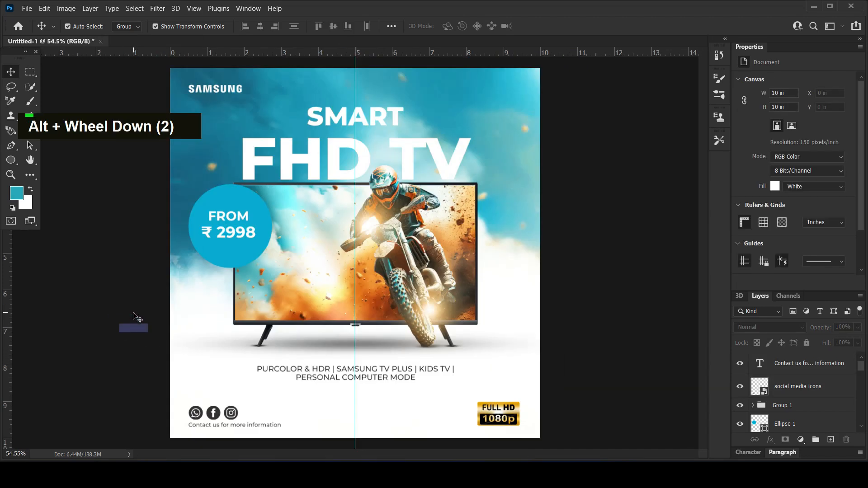
scroll(588, 244, down, 1)
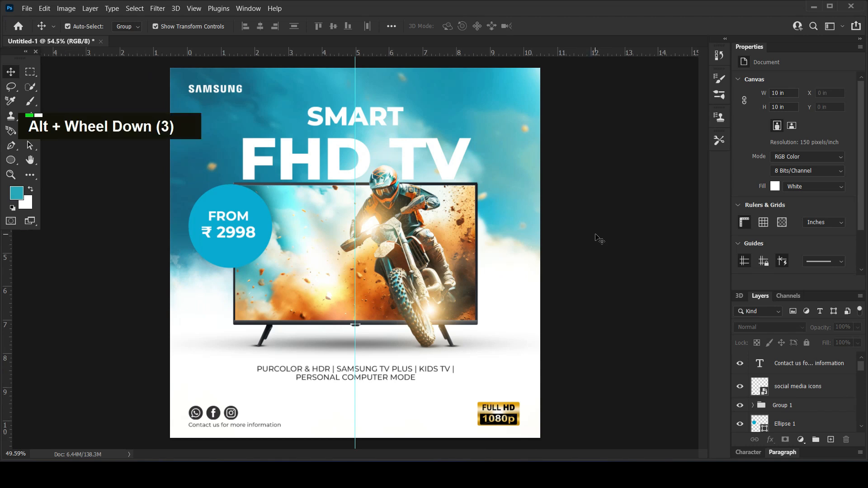
- Scale the Samsung logo group up proportionally to about 111%, making it about 1.59 in wide
click(251, 104)
key(ctrl+t)
drag(252, 104, 258, 109)
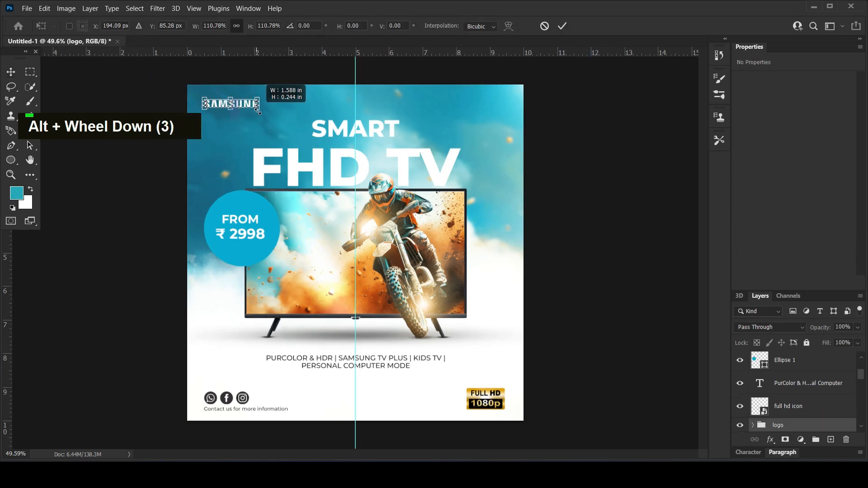
key(Return)
- Align the word SMART with the left edge of the FHD TV headline and enlarge it proportionally to about 118%
drag(408, 131, 355, 116)
key(ctrl+t)
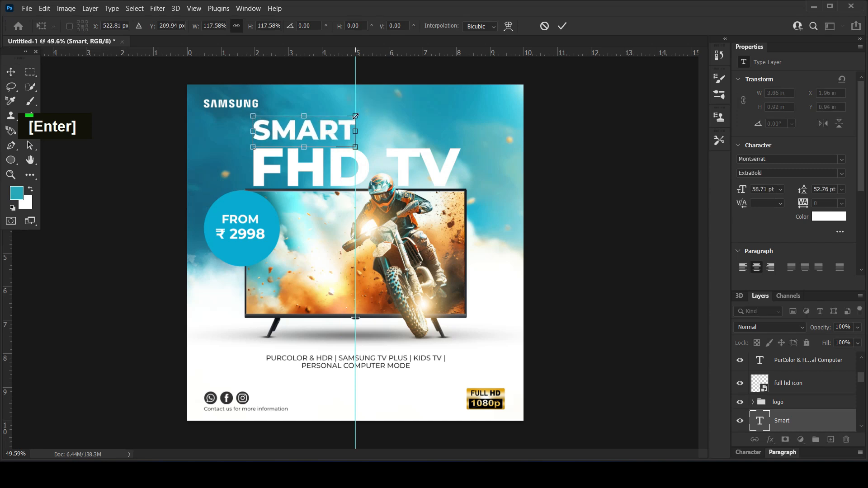
key(Return)
- Move the Samsung logo horizontally to the artboard's upper-right corner, keeping it at the same height
drag(222, 101, 332, 90)
key(ctrl+z)
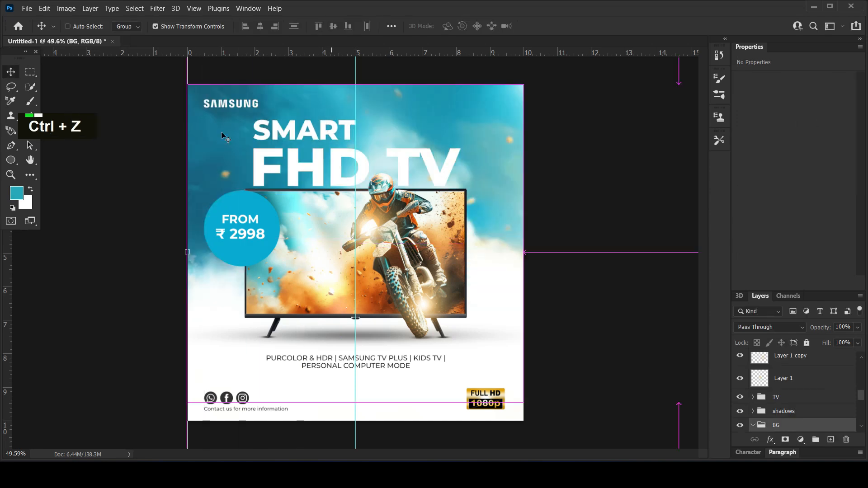
click(221, 105)
drag(222, 105, 471, 105)
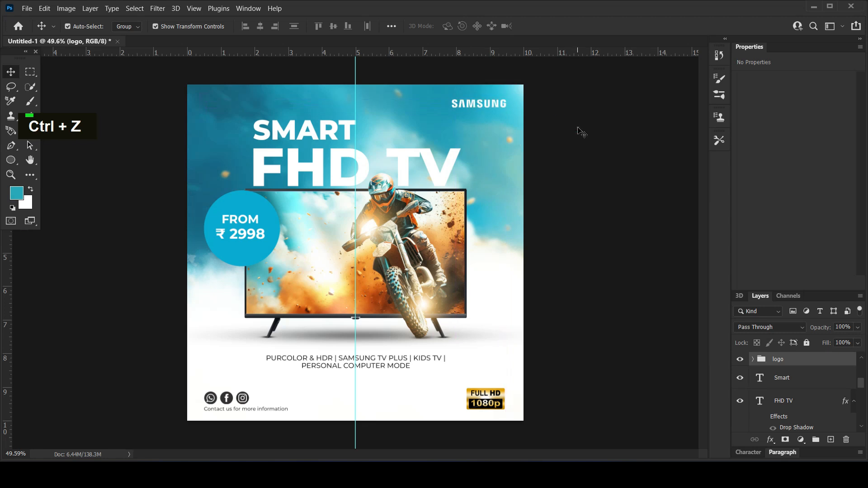
click(574, 135)
- Set the leading of the feature text below the TV to 17 pt and deselect it
scroll(573, 135, down, 1)
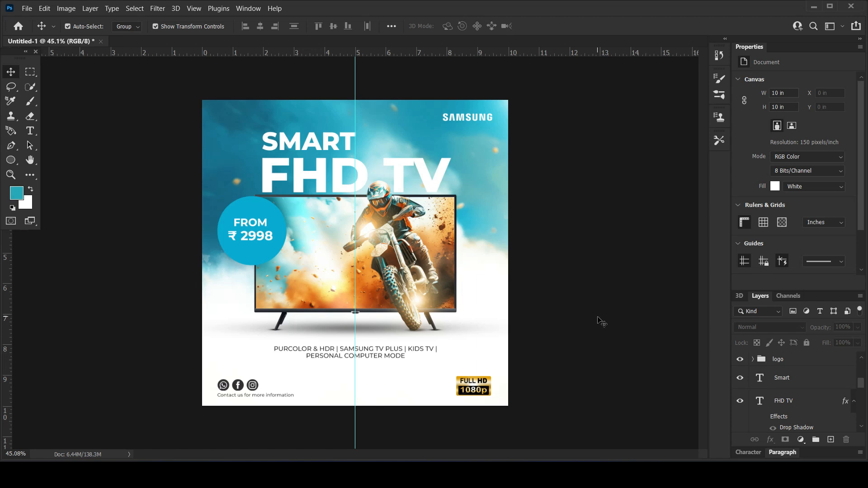
click(398, 351)
click(825, 189)
text(1)
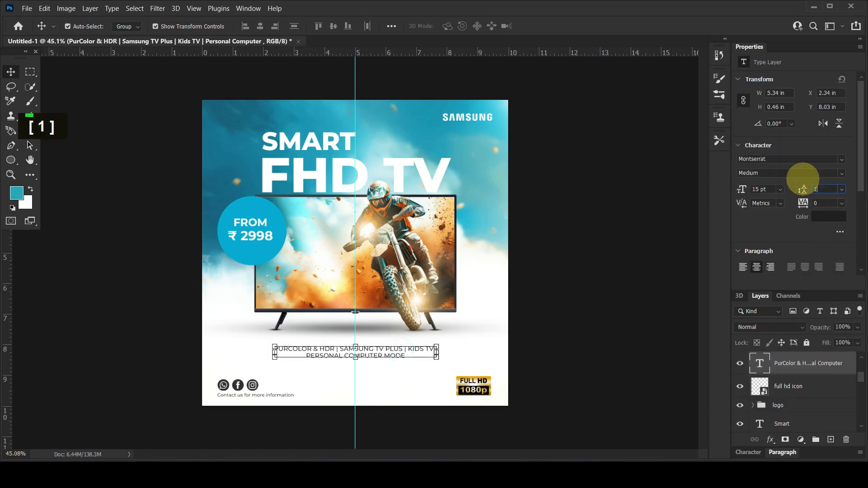
text(7)
key(Return)
click(650, 206)
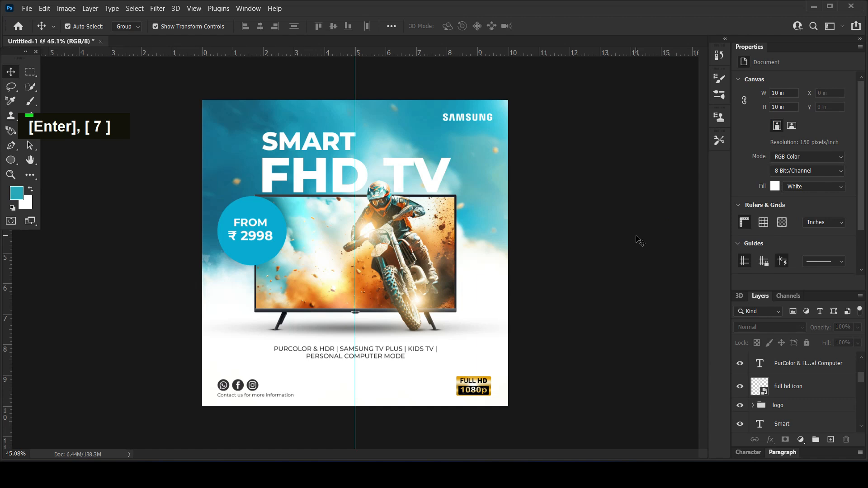